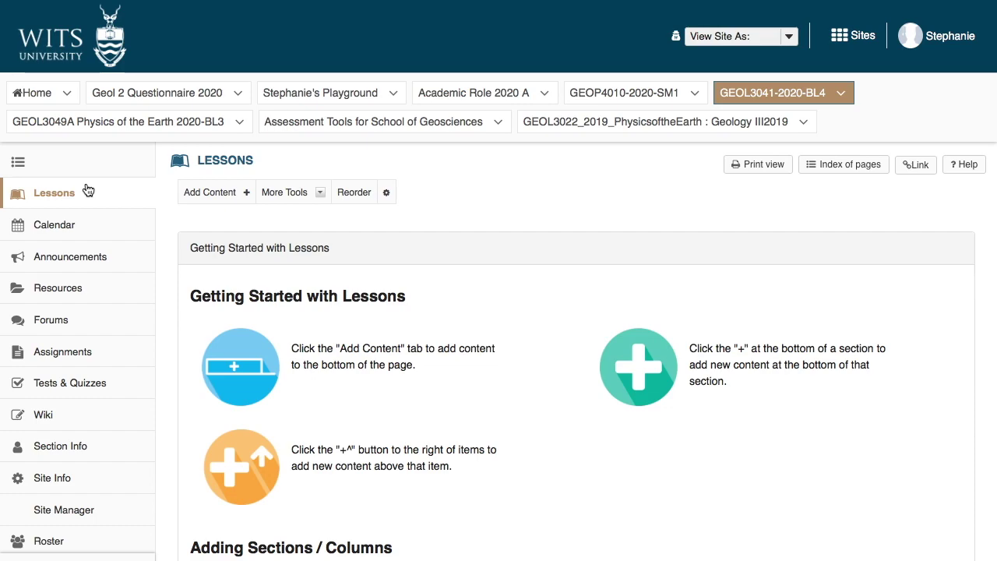
Step: Add a text item to the lesson page reading "Plate Tectonics 2020" and, as a second paragraph, "Welcome to the course. Below is the calendar"
{"action": "left_click", "coordinate": [247, 195]}
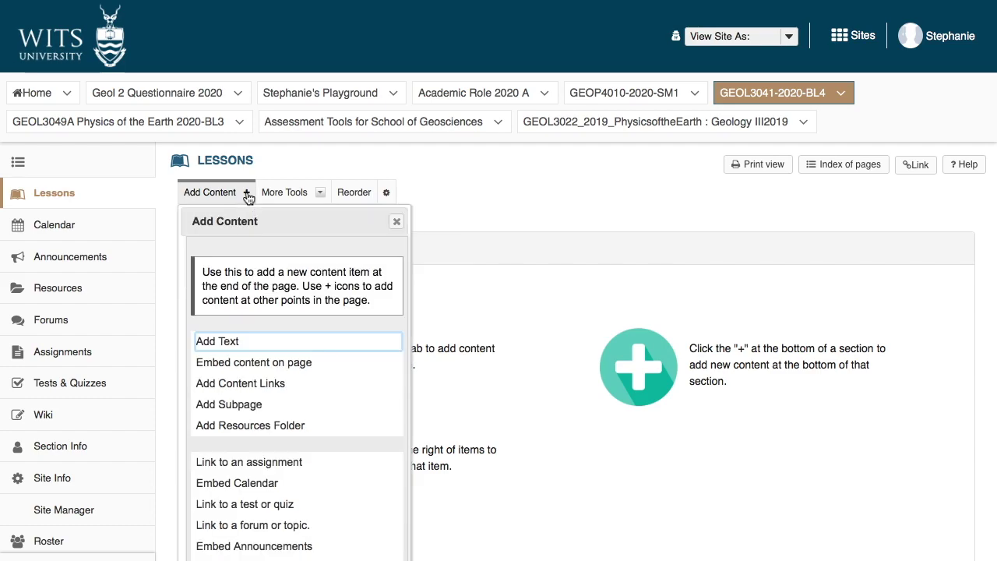
{"action": "scroll", "coordinate": [252, 426], "scroll_direction": "down", "scroll_amount": 5}
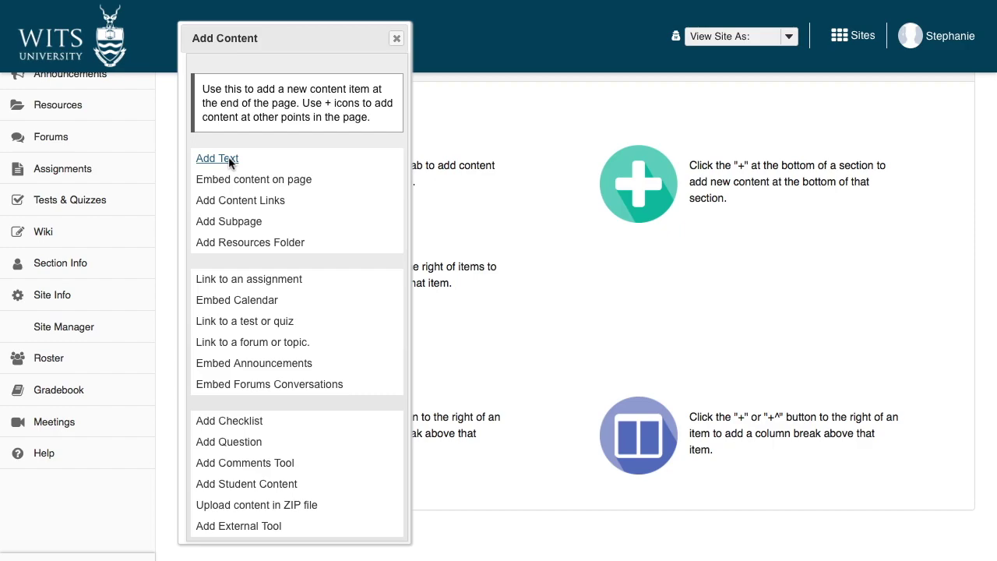
{"action": "left_click", "coordinate": [228, 157]}
{"action": "left_click", "coordinate": [274, 320]}
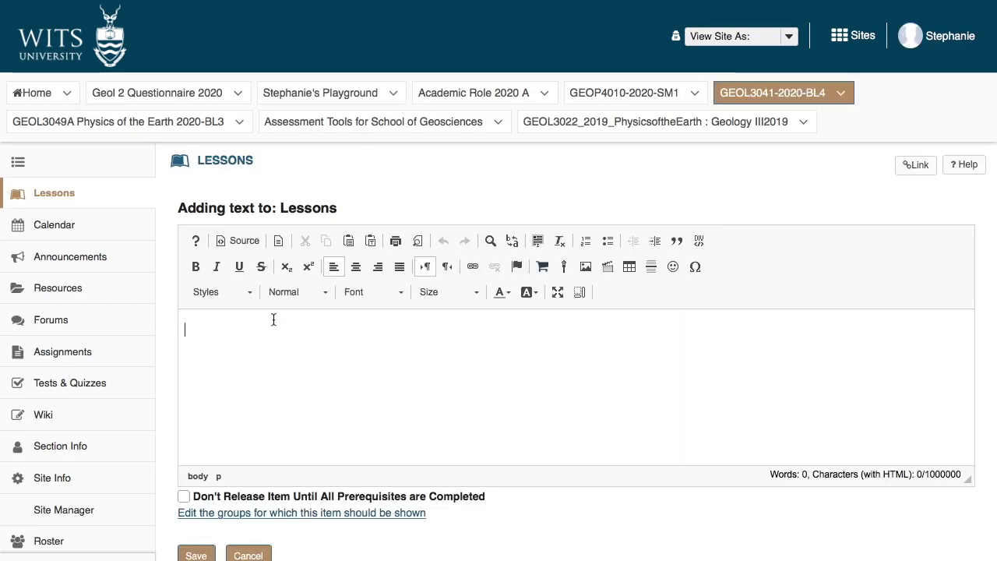
{"action": "type", "text": "Plate Te"}
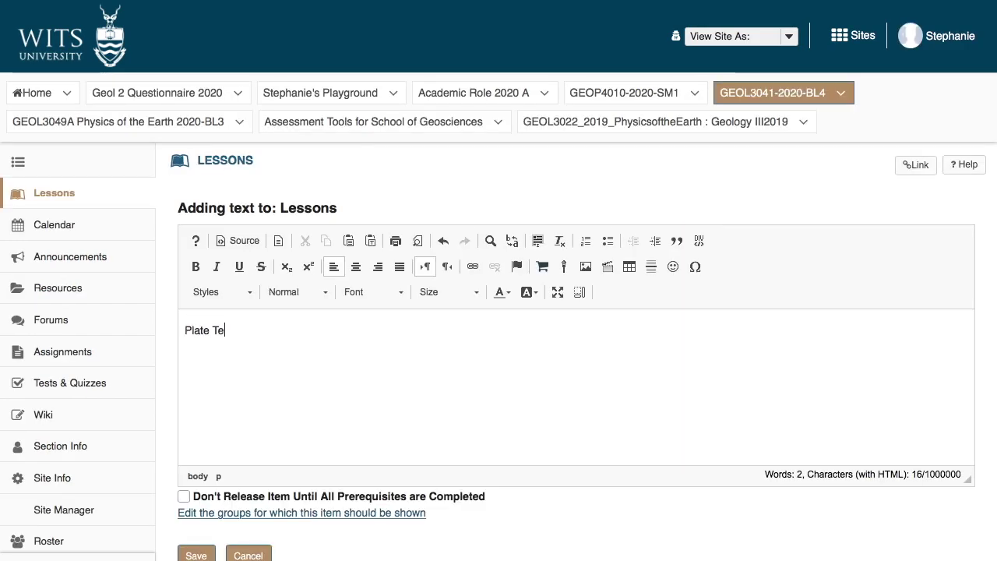
{"action": "type", "text": "ctonics 2020 "}
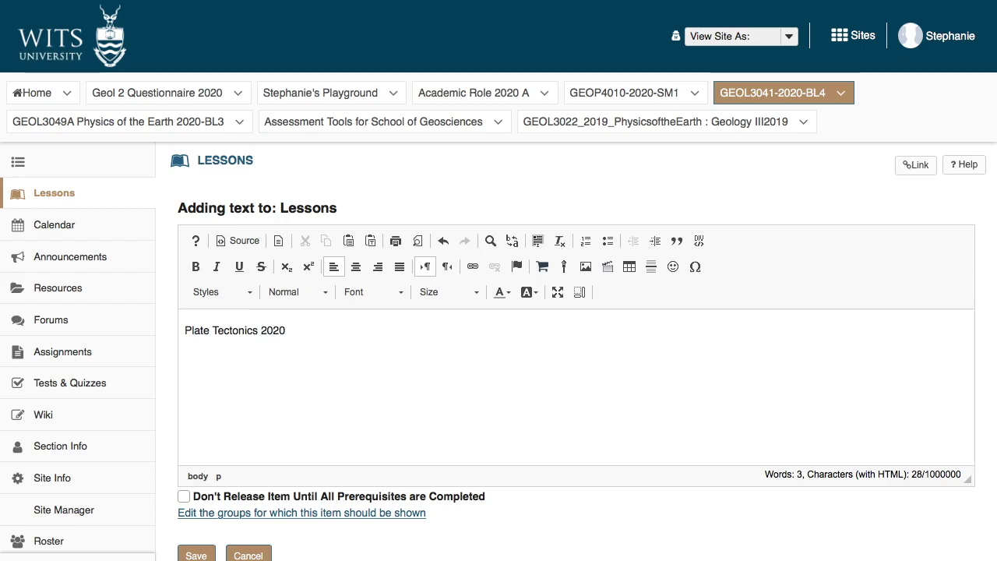
{"action": "type", "text": "Welcome to the cour"}
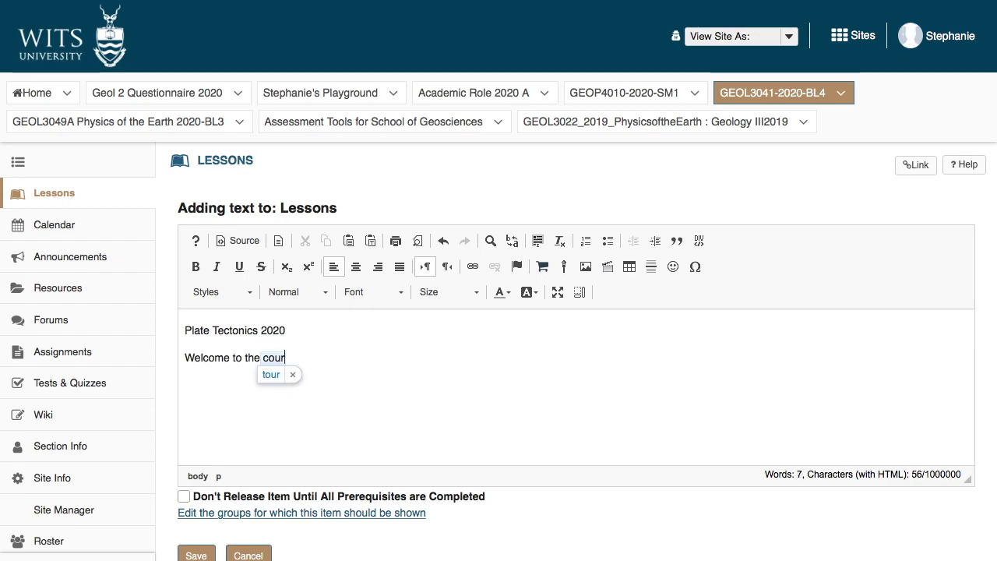
{"action": "type", "text": "se. Below is t"}
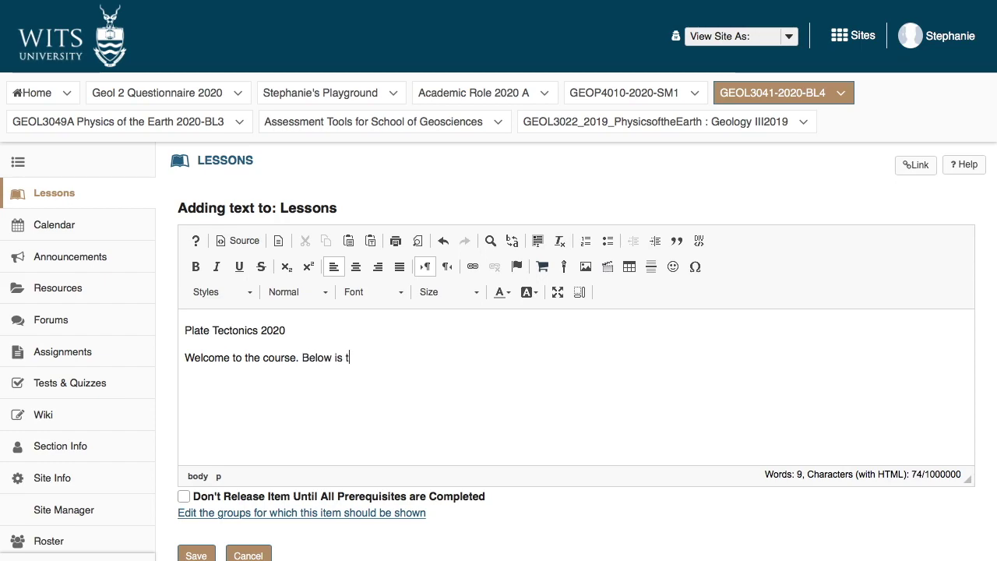
{"action": "type", "text": "he calendar"}
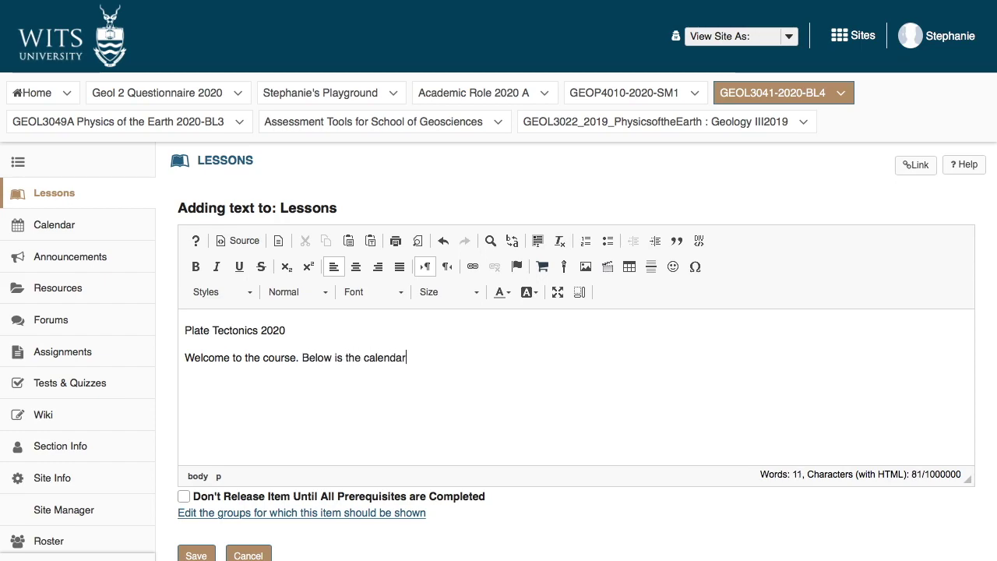
Step: Centre both paragraphs, make the "Plate Tectonics 2020" title bold, and save the text item
{"action": "key", "text": "ctrl+a"}
{"action": "left_click", "coordinate": [356, 267]}
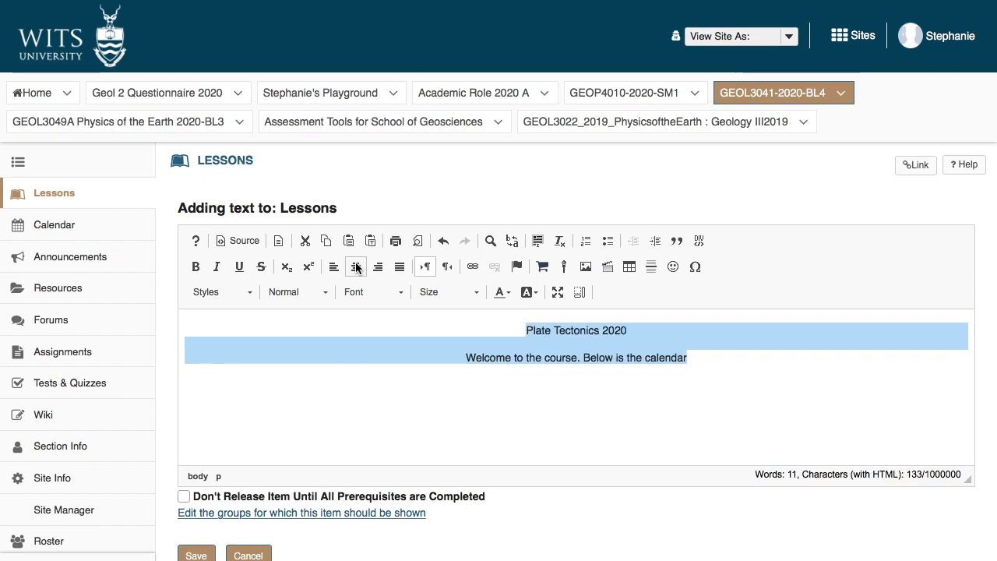
{"action": "left_click", "coordinate": [636, 327]}
{"action": "triple_click", "coordinate": [517, 328]}
{"action": "key", "text": "ctrl+b"}
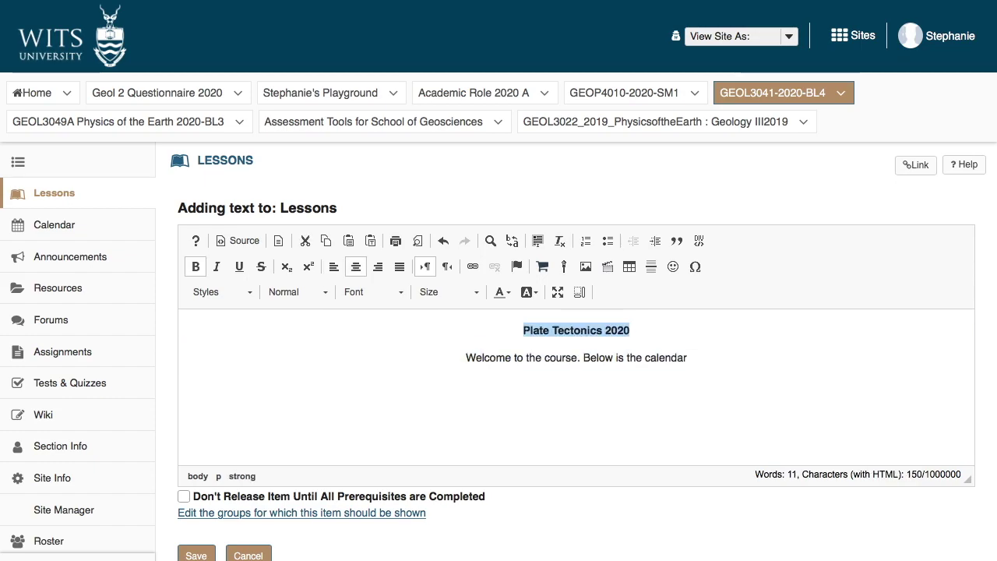
{"action": "left_click", "coordinate": [197, 555]}
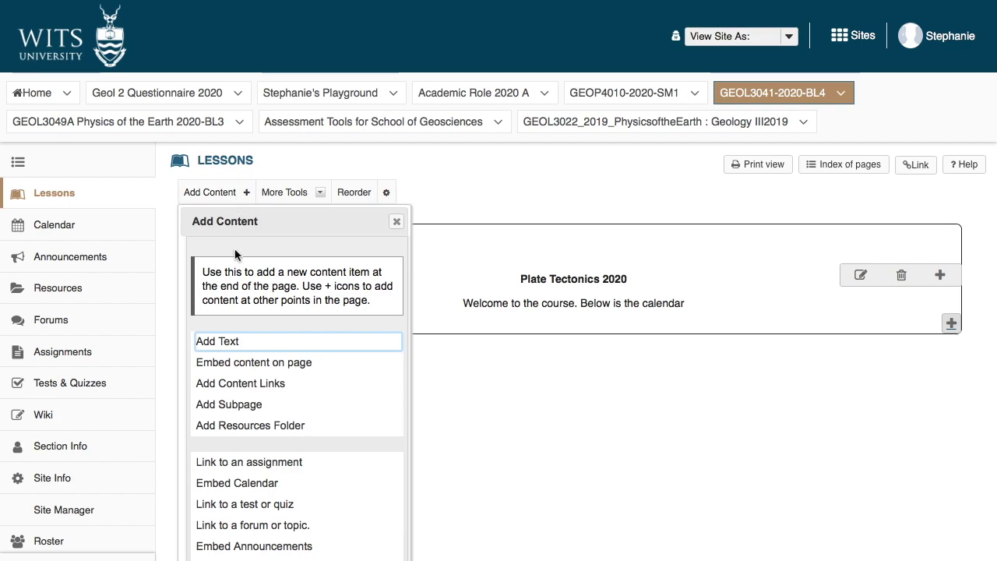
Step: Embed the calendar below the welcome text and preview its week and day views, moving ahead to March 20, 2020
{"action": "left_click", "coordinate": [244, 484]}
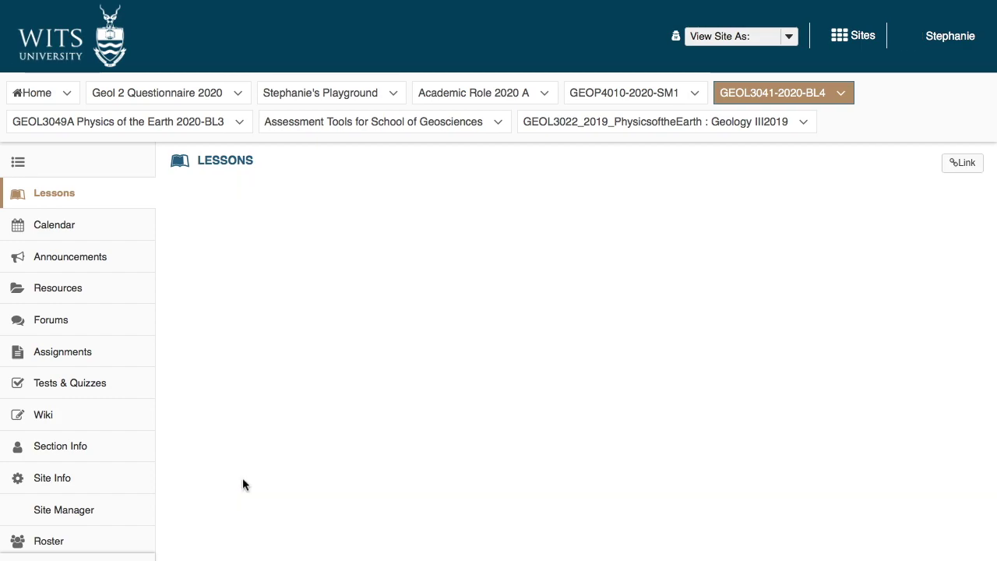
{"action": "scroll", "coordinate": [242, 483], "scroll_direction": "down", "scroll_amount": 3}
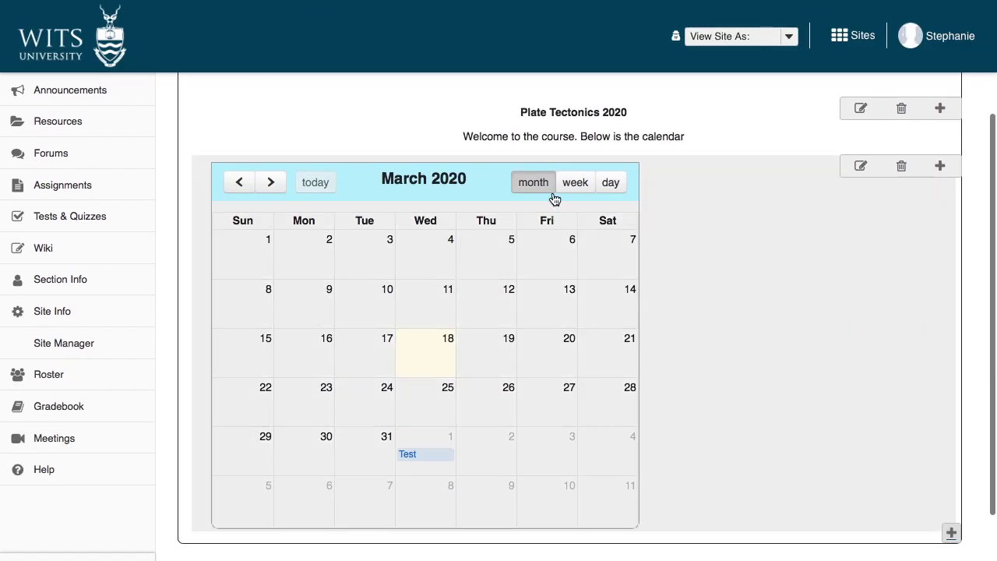
{"action": "left_click", "coordinate": [575, 187]}
{"action": "left_click", "coordinate": [611, 184]}
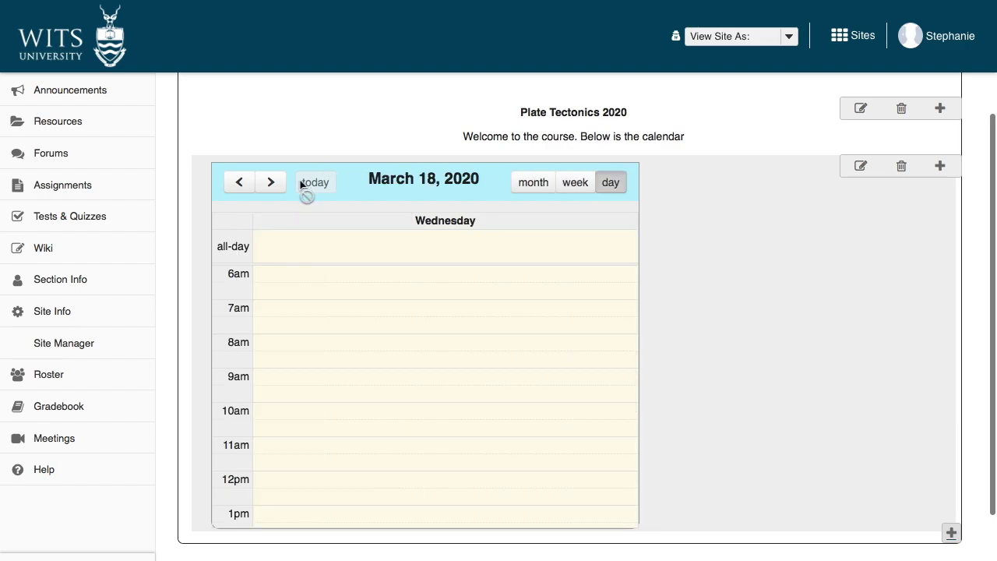
{"action": "left_click", "coordinate": [272, 184]}
{"action": "left_click", "coordinate": [274, 185]}
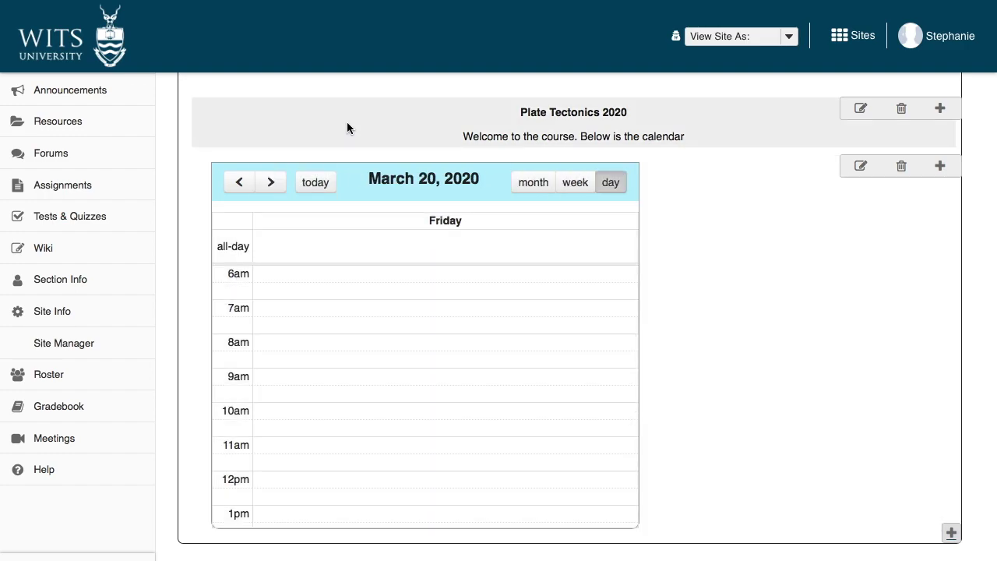
Step: Start another text item on the lesson page with the sentence "Your final test will be on 5th May."
{"action": "scroll", "coordinate": [339, 128], "scroll_direction": "up", "scroll_amount": 3}
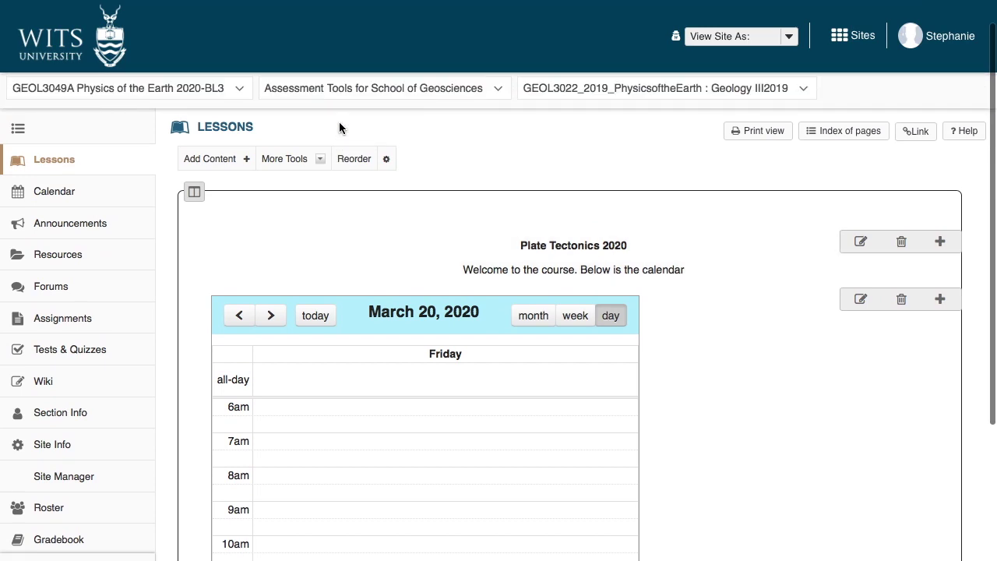
{"action": "left_click", "coordinate": [245, 159]}
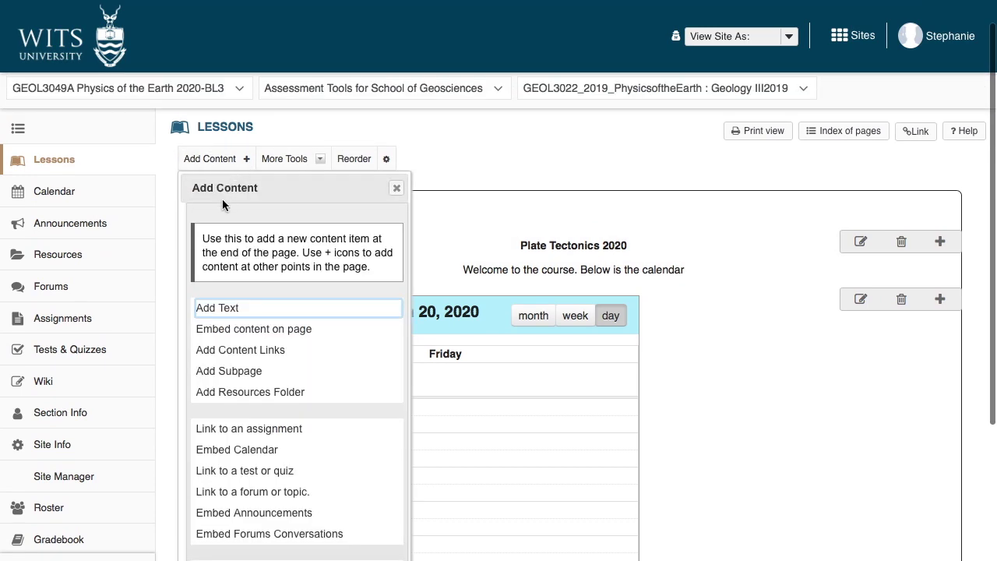
{"action": "left_click", "coordinate": [225, 310]}
{"action": "left_click", "coordinate": [236, 327]}
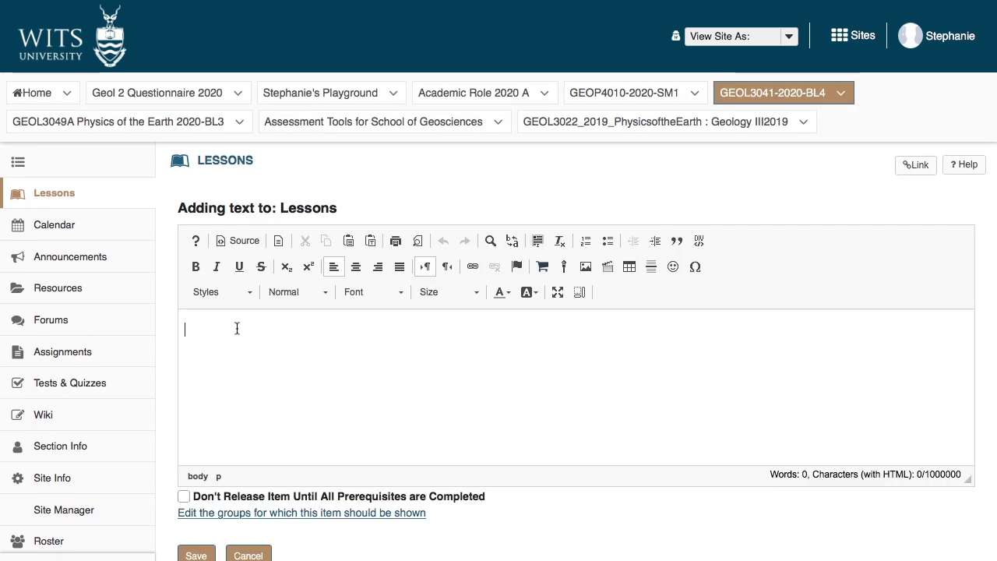
{"action": "type", "text": "A"}
{"action": "key", "text": "BackSpace"}
{"action": "type", "text": "Your "}
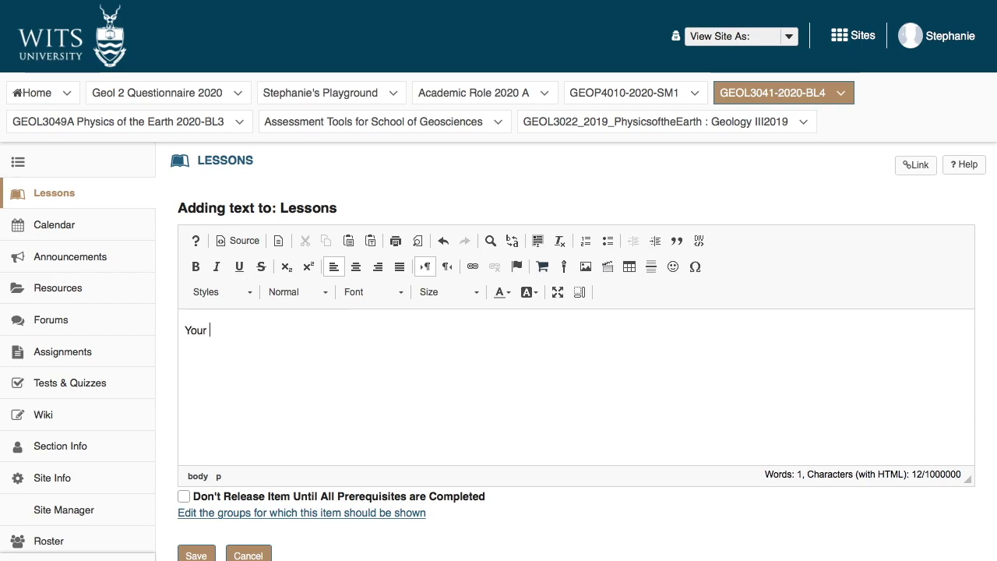
{"action": "type", "text": "final test will be on "}
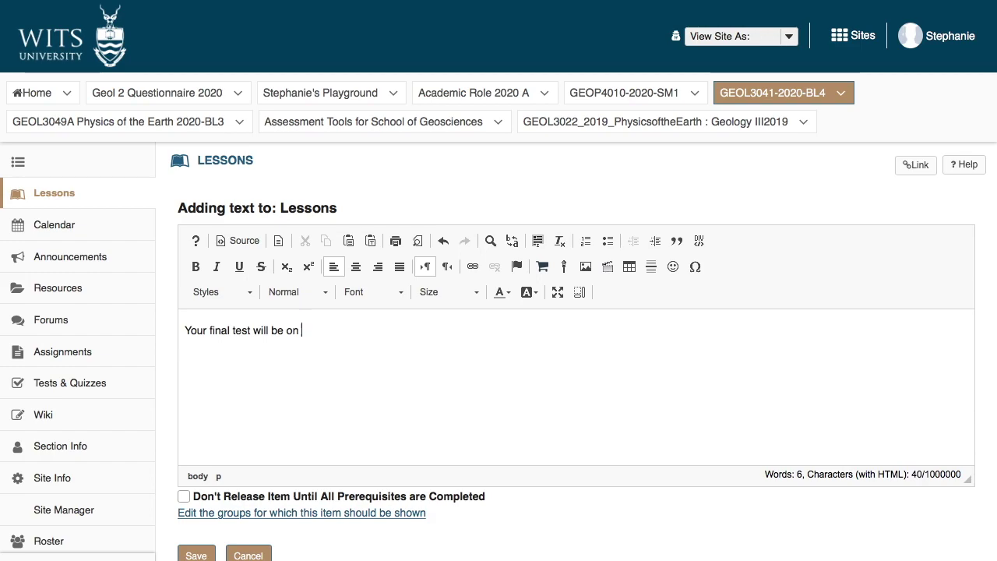
{"action": "type", "text": "M"}
{"action": "key", "text": "BackSpace"}
{"action": "type", "text": "5th May. I will rese"}
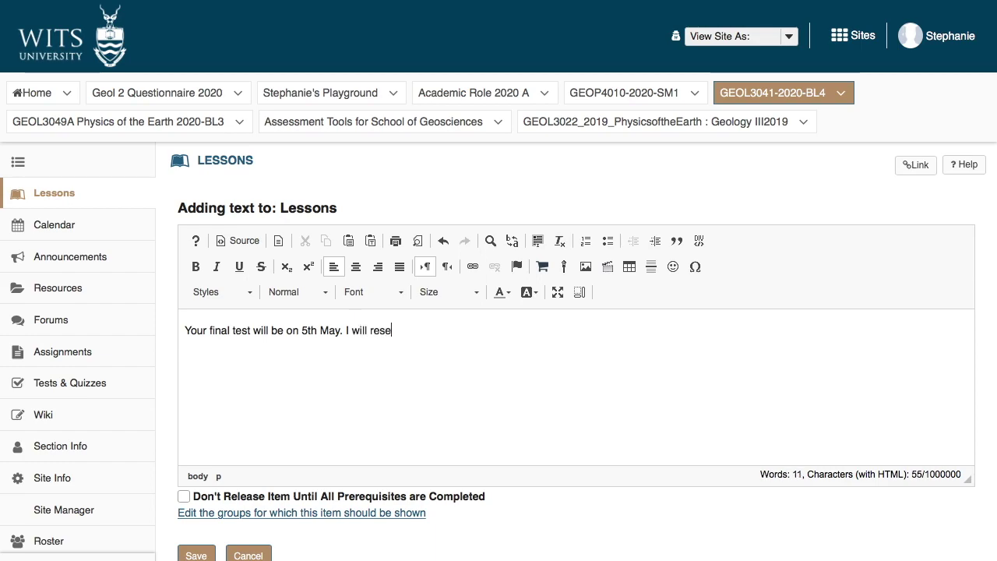
Step: Continue with "I will resend the link closer to the time, but here it is below. It will only be active on the day" and save
{"action": "type", "text": "nd the link cl"}
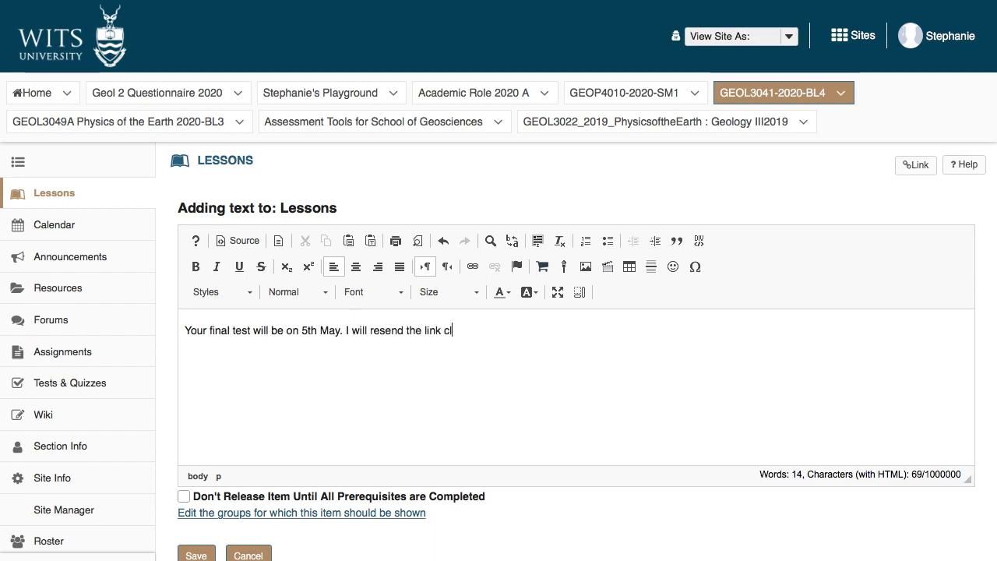
{"action": "type", "text": "oser to the time"}
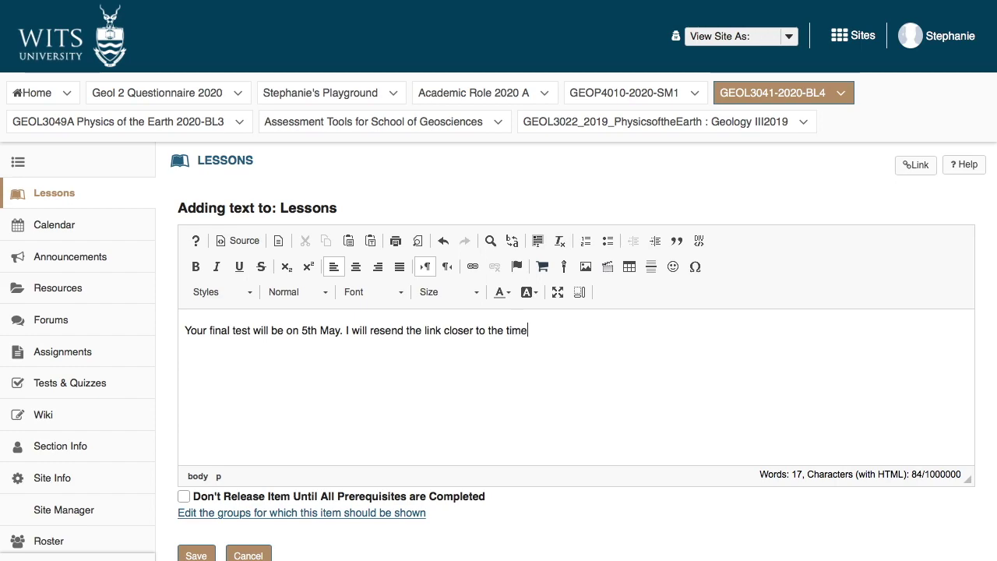
{"action": "type", "text": ", but here it is"}
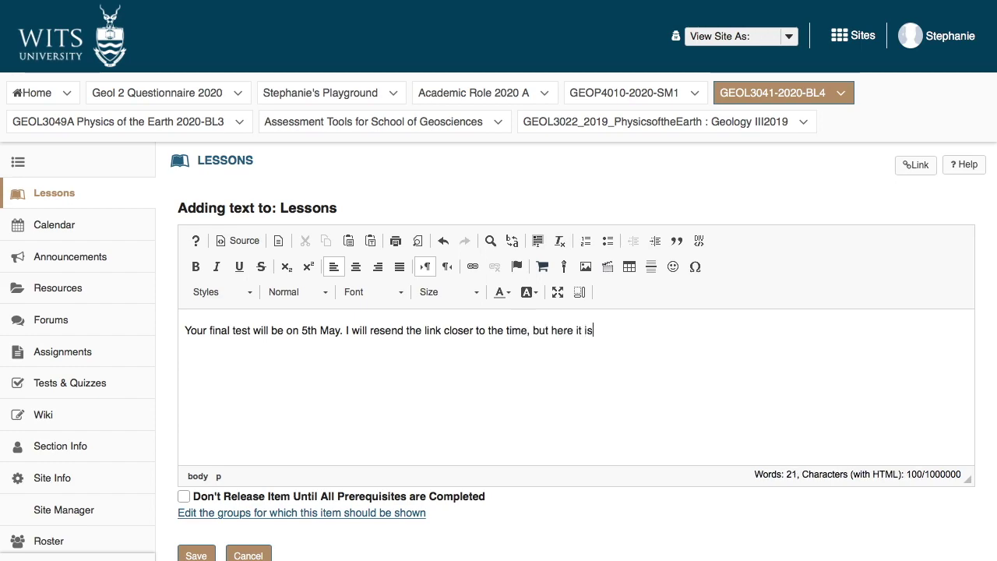
{"action": "type", "text": " below. It "}
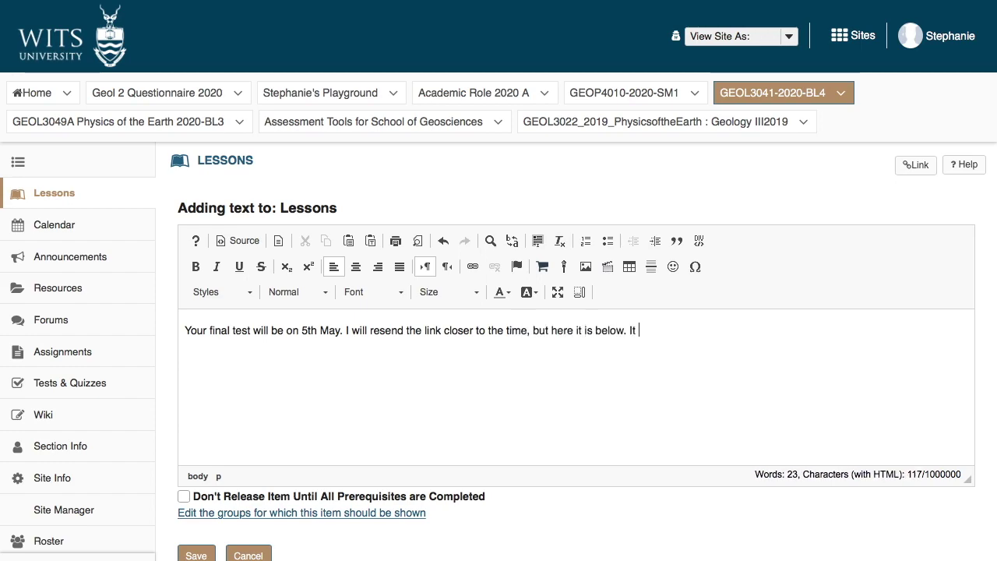
{"action": "type", "text": "will only be act"}
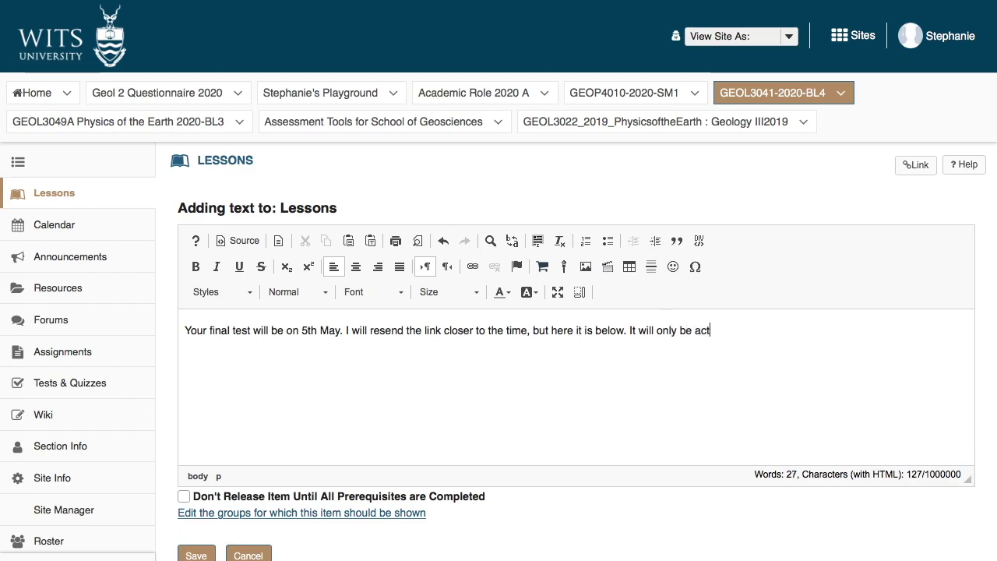
{"action": "type", "text": "ive on the day"}
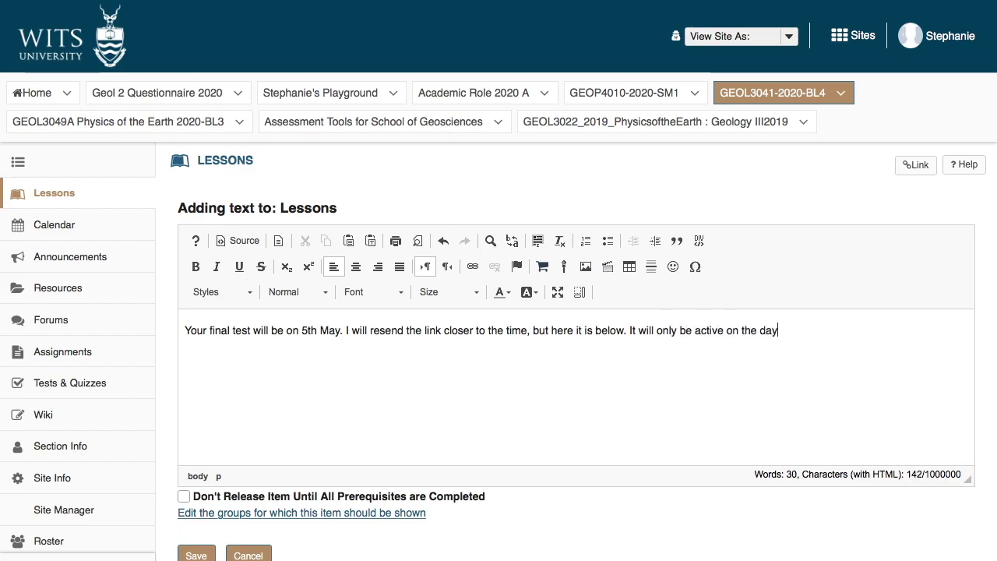
{"action": "left_click", "coordinate": [196, 555]}
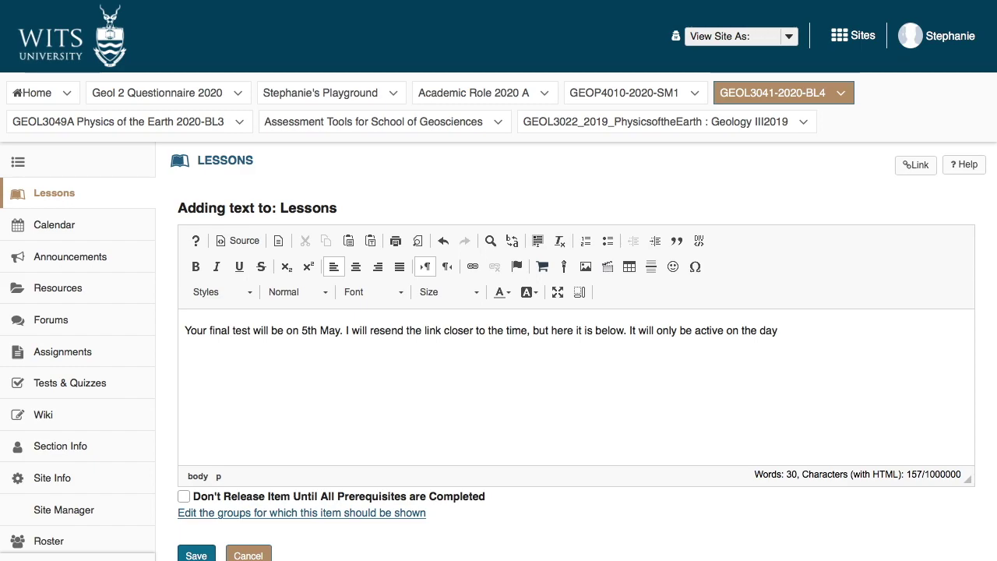
Step: Add a link to the existing quiz "Quiz 1 - Plate tectonics" at the end of the lesson page and review the page
{"action": "scroll", "coordinate": [306, 111], "scroll_direction": "down", "scroll_amount": 1}
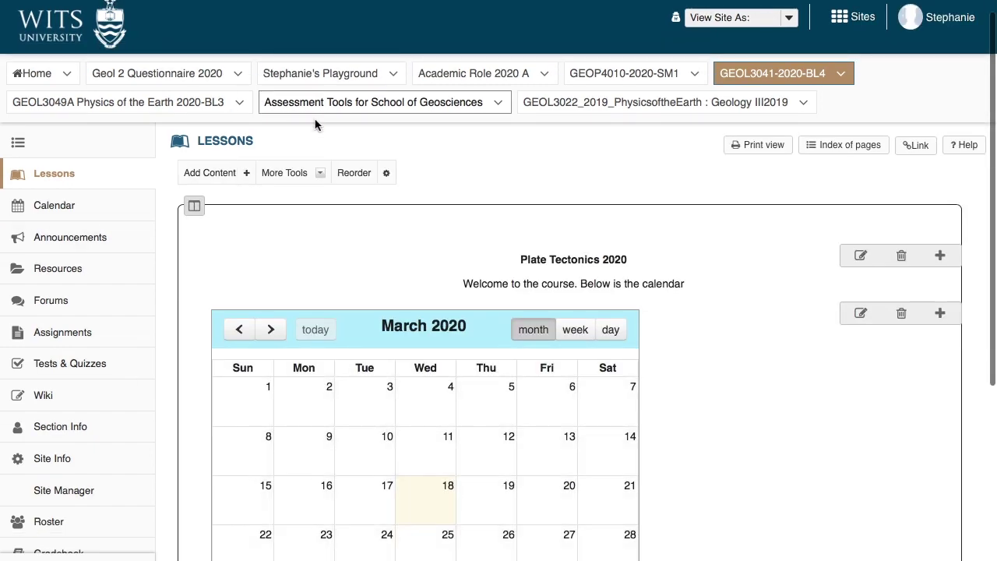
{"action": "left_click", "coordinate": [242, 179]}
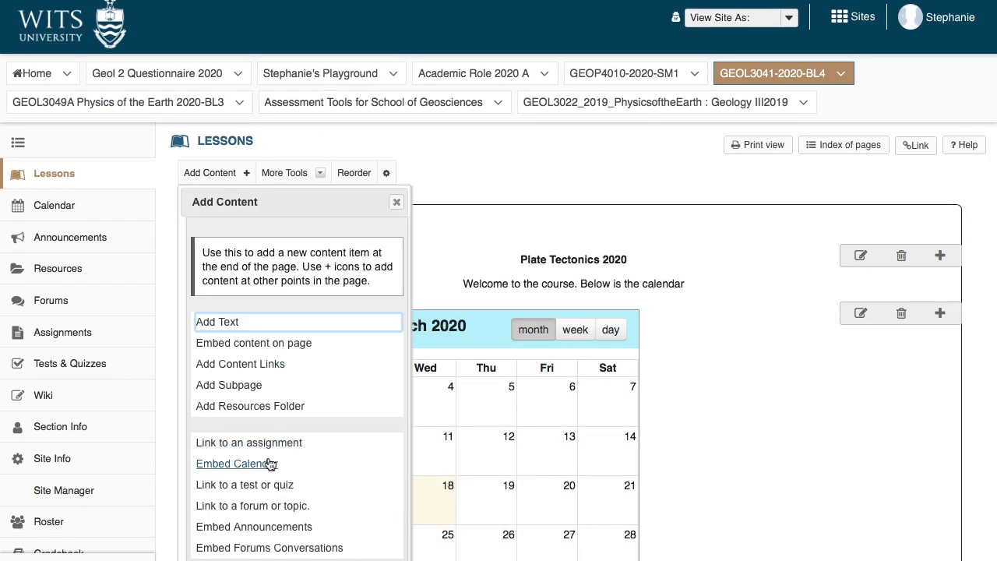
{"action": "left_click", "coordinate": [257, 486]}
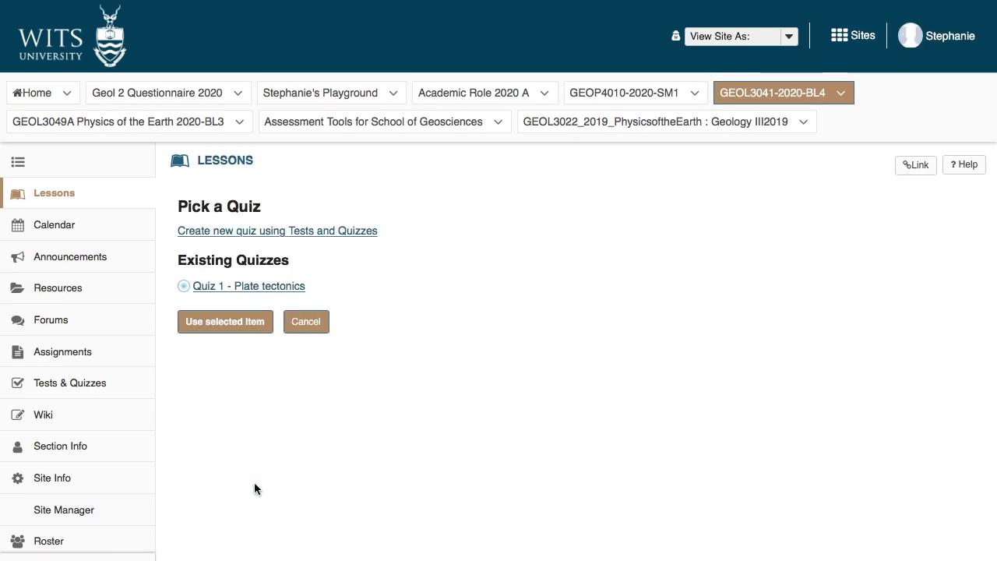
{"action": "left_click", "coordinate": [230, 330]}
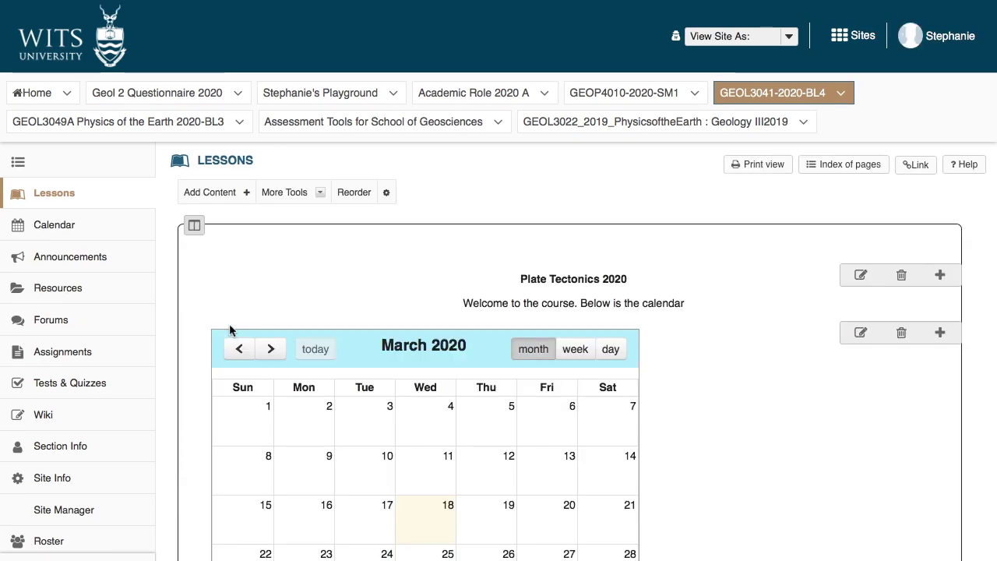
{"action": "scroll", "coordinate": [529, 265], "scroll_direction": "down", "scroll_amount": 3}
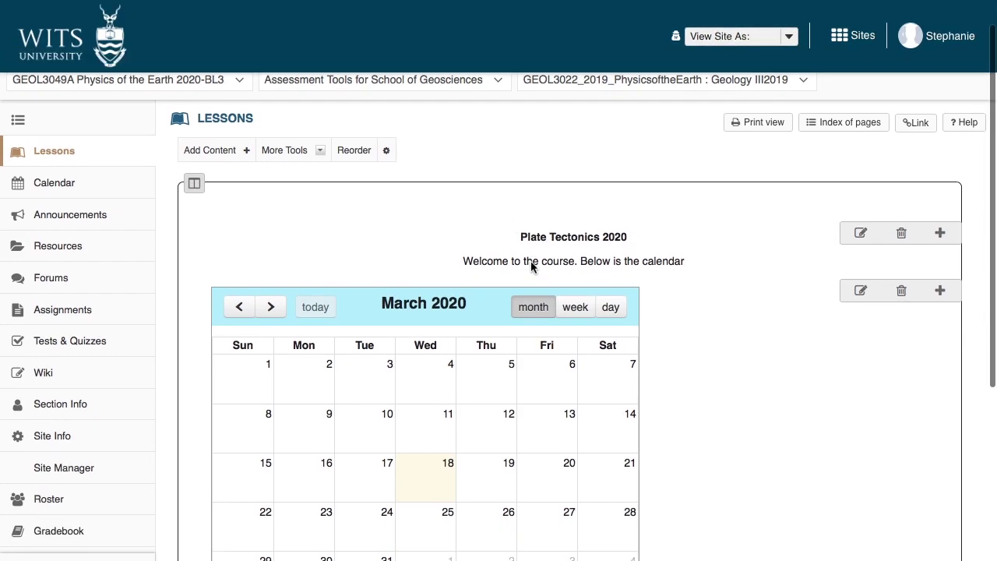
{"action": "scroll", "coordinate": [531, 267], "scroll_direction": "down", "scroll_amount": 3}
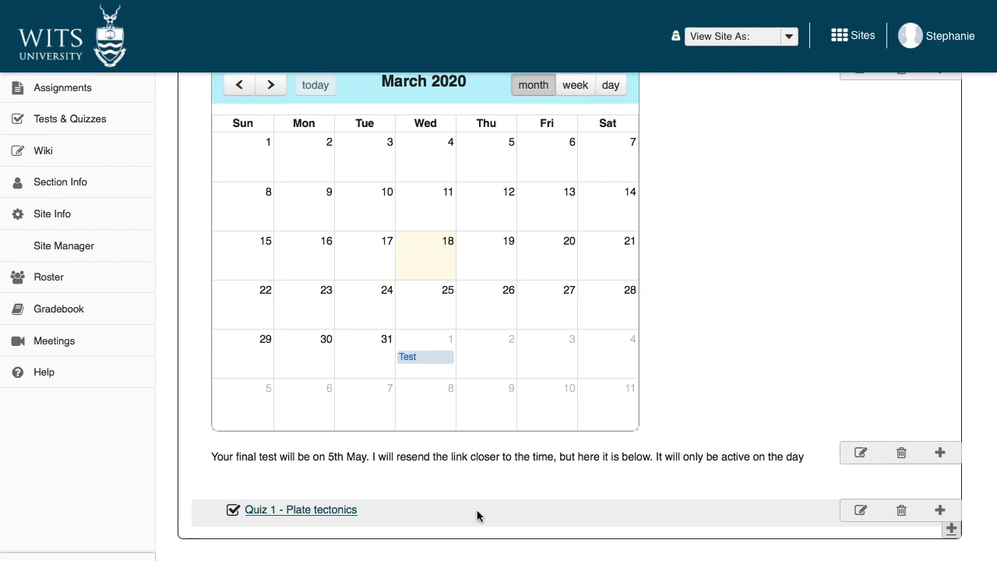
{"action": "scroll", "coordinate": [477, 514], "scroll_direction": "up", "scroll_amount": 7}
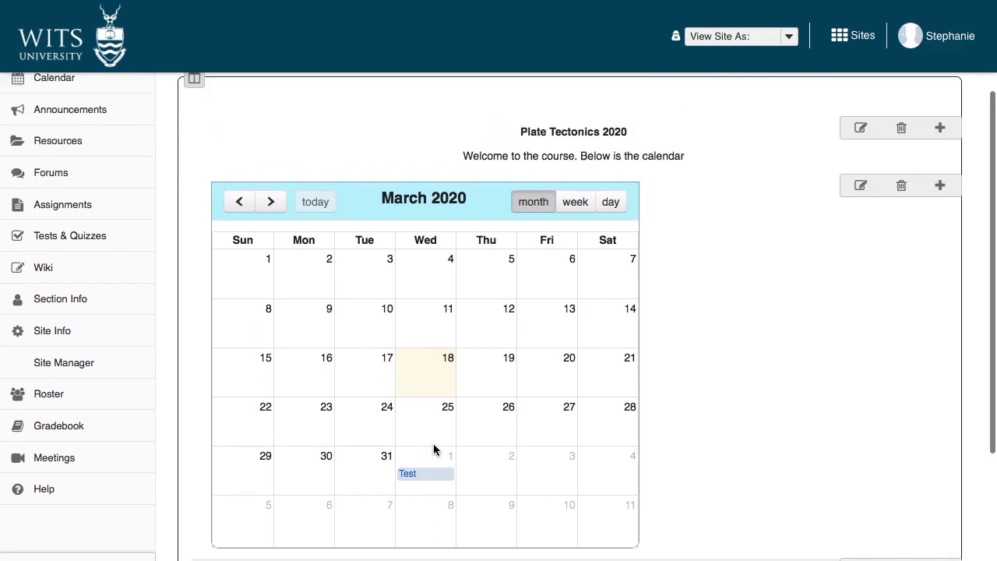
Step: Add a subpage titled "Lecture 1 - Plate tectonics" to the lesson page
{"action": "left_click", "coordinate": [246, 195]}
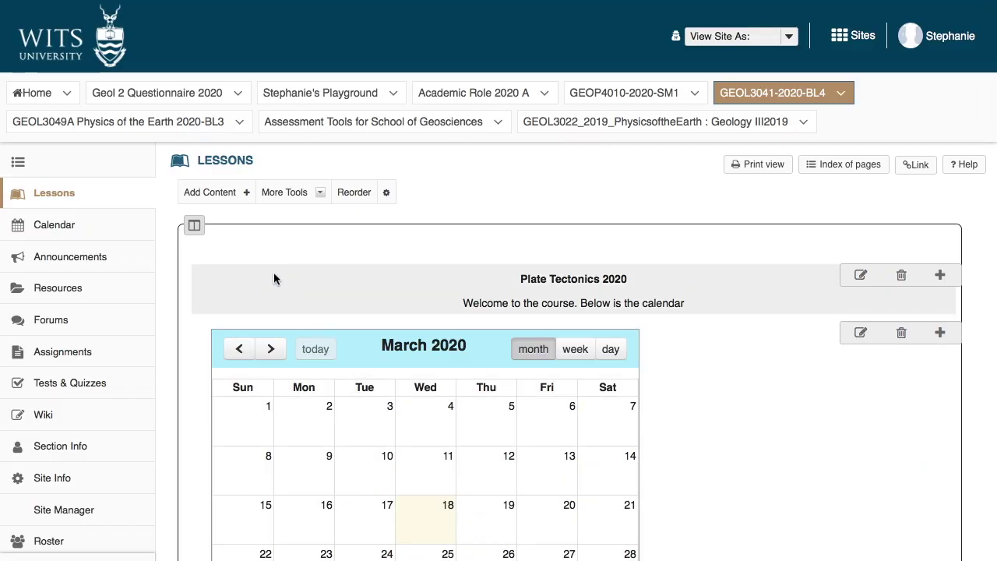
{"action": "scroll", "coordinate": [274, 274], "scroll_direction": "down", "scroll_amount": 5}
{"action": "scroll", "coordinate": [273, 276], "scroll_direction": "up", "scroll_amount": 5}
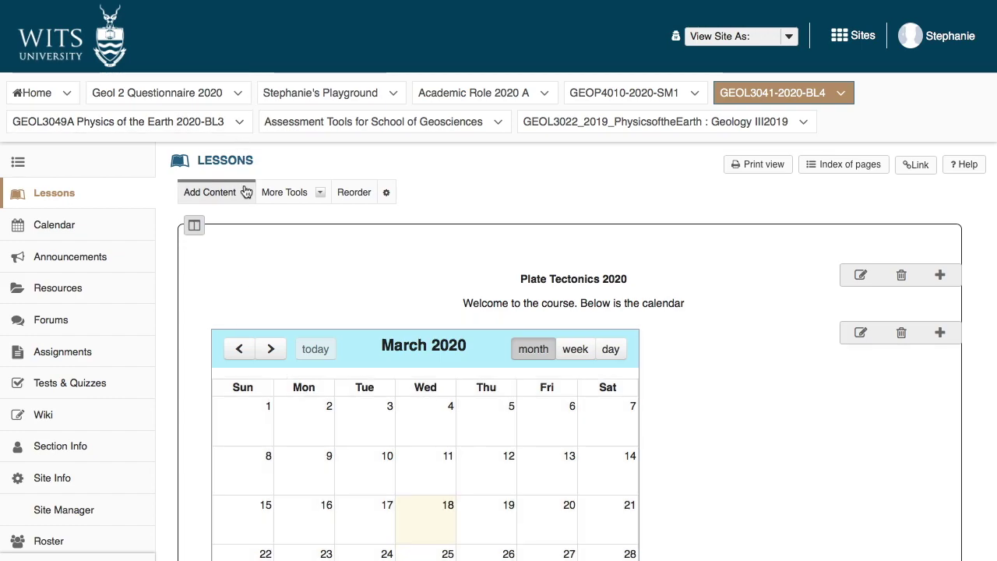
{"action": "left_click", "coordinate": [246, 191]}
{"action": "left_click", "coordinate": [245, 404]}
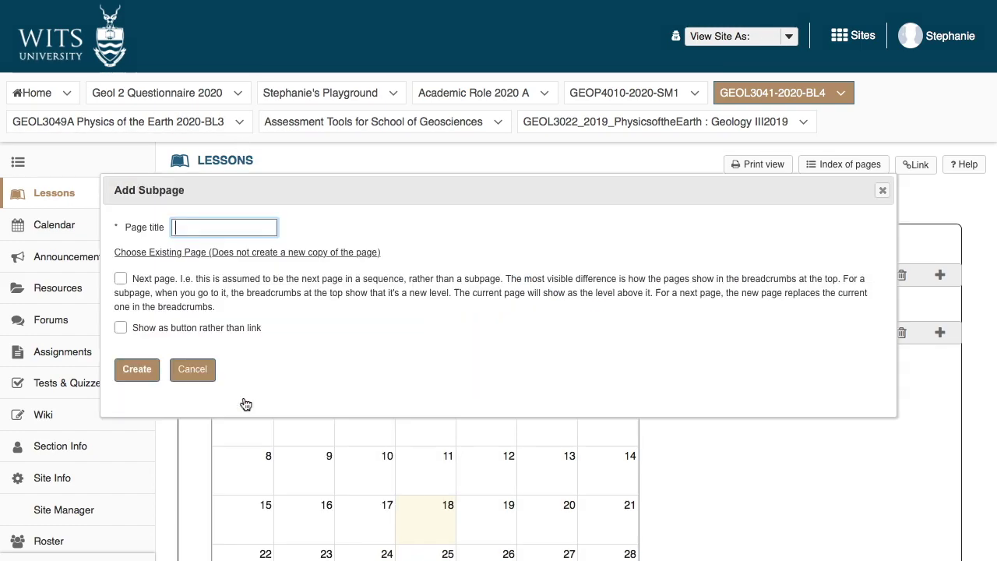
{"action": "type", "text": "Lecttu"}
{"action": "key", "text": "BackSpace"}
{"action": "type", "text": "tture 1 - Plate tectonics"}
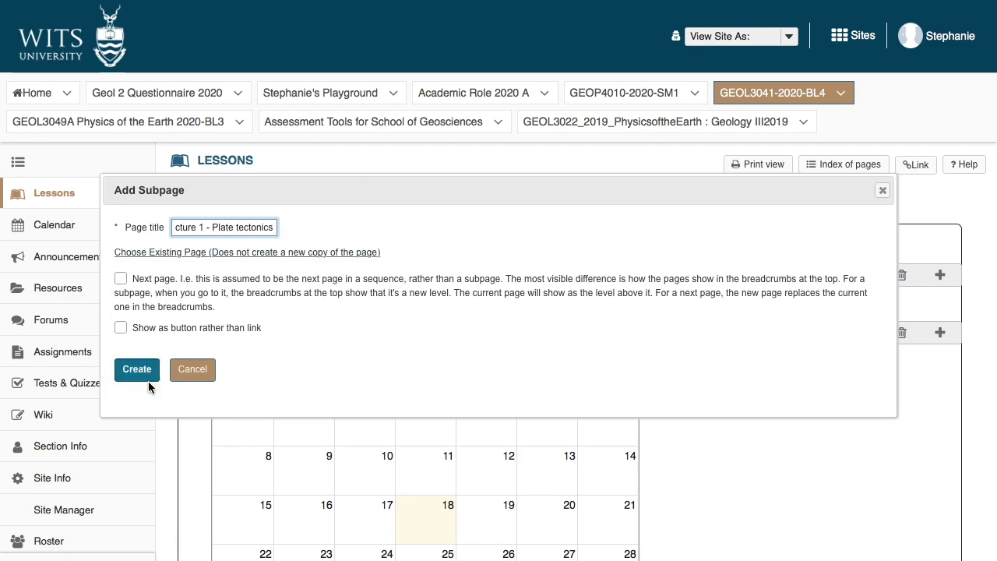
{"action": "left_click", "coordinate": [143, 380]}
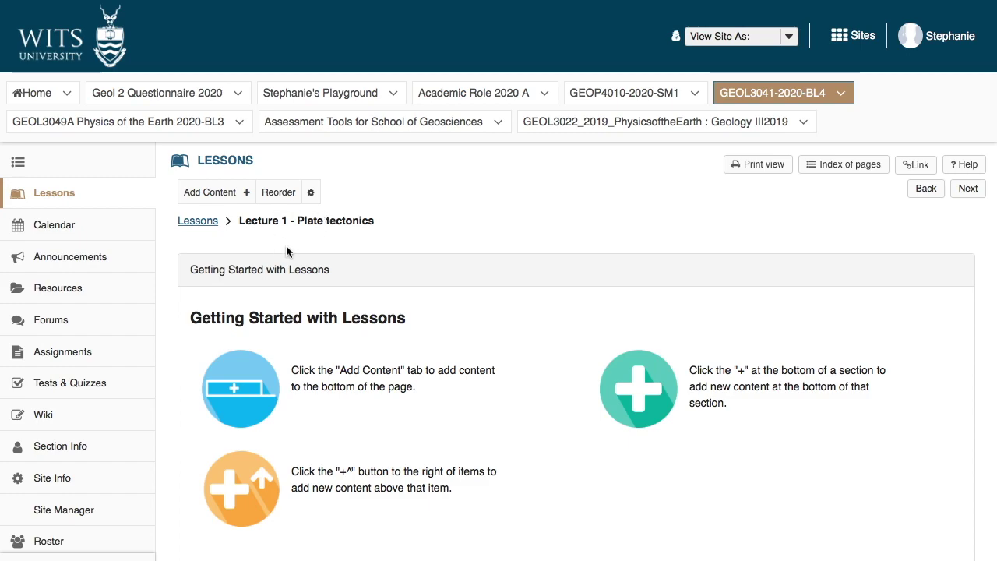
Step: Start a text item on the Lecture 1 subpage with "Welcome to lecture. Before starting"
{"action": "left_click", "coordinate": [228, 194]}
{"action": "left_click", "coordinate": [222, 342]}
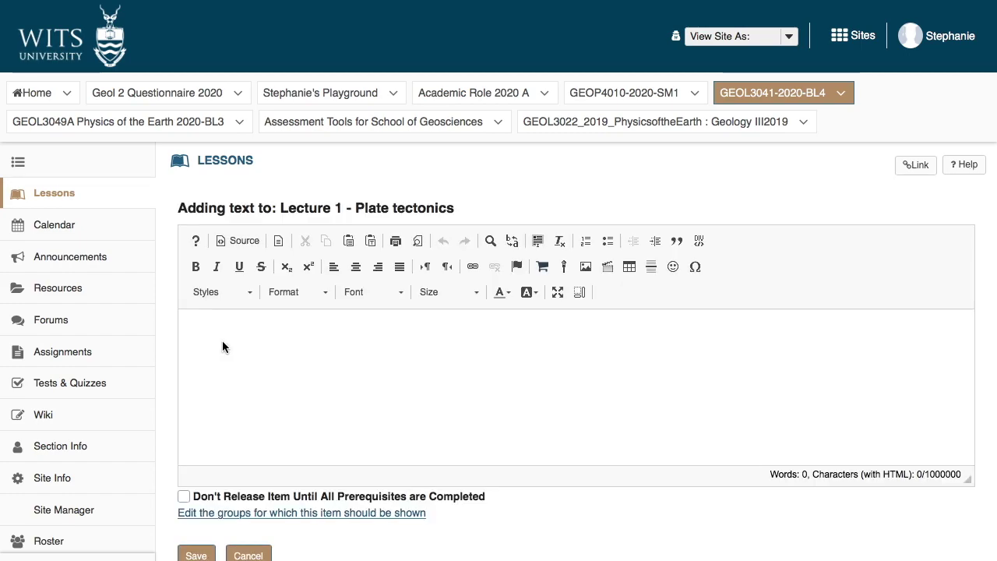
{"action": "type", "text": "Lecture 1  -"}
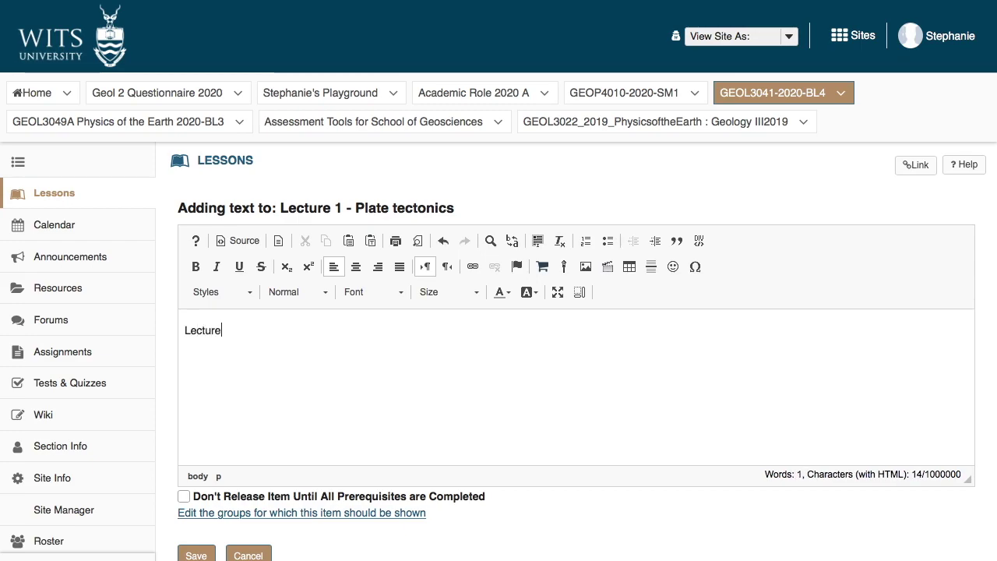
{"action": "key", "text": "BackSpace"}
{"action": "key", "text": "BackSpace"}
{"action": "key", "text": "ctrl+a"}
{"action": "type", "text": "Welcome "}
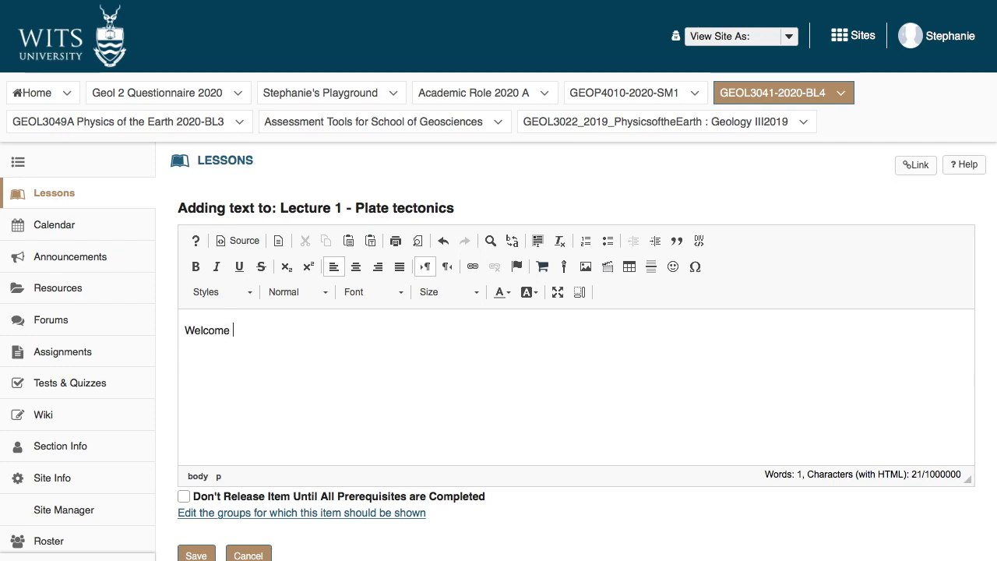
{"action": "type", "text": "to lecture"}
{"action": "type", "text": "Before starting"}
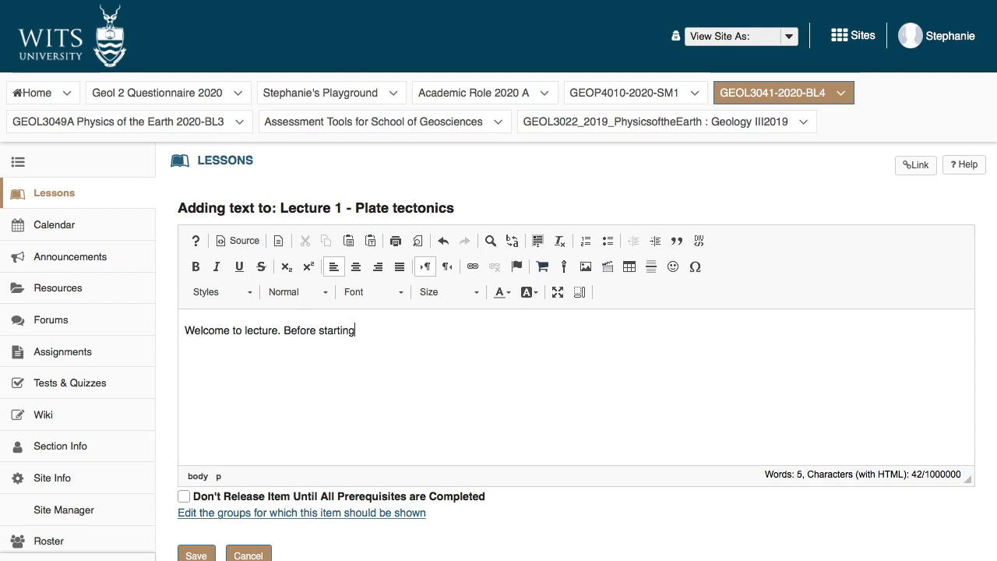
Step: Complete the sentence with "please read Lecture 1 prescribed reading" and save the text item
{"action": "type", "text": " please see"}
{"action": "type", "text": " Lec"}
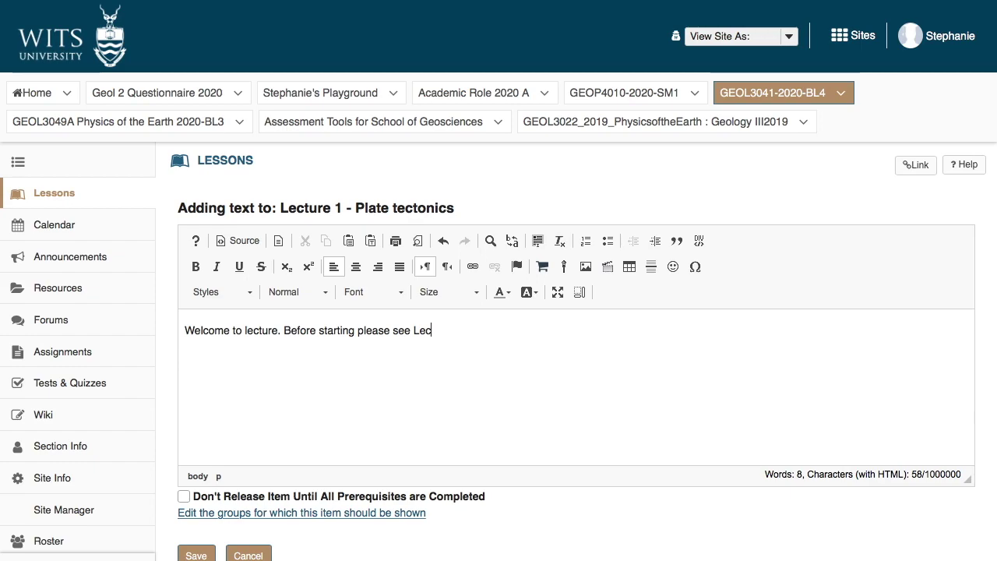
{"action": "type", "text": "ture 1 prescri"}
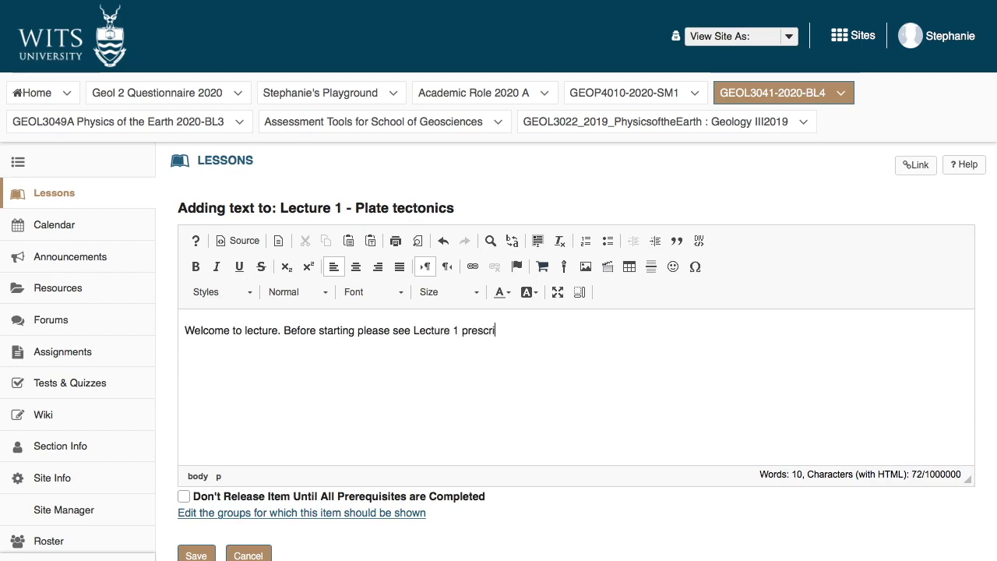
{"action": "type", "text": "bed prescribed reading"}
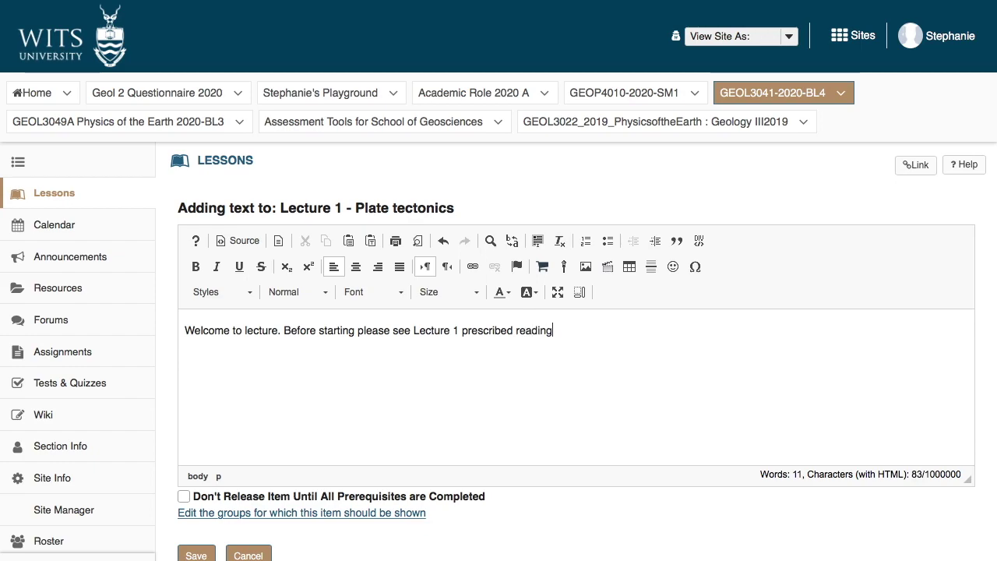
{"action": "left_click_drag", "start_coordinate": [410, 330], "coordinate": [392, 330]}
{"action": "type", "text": "read"}
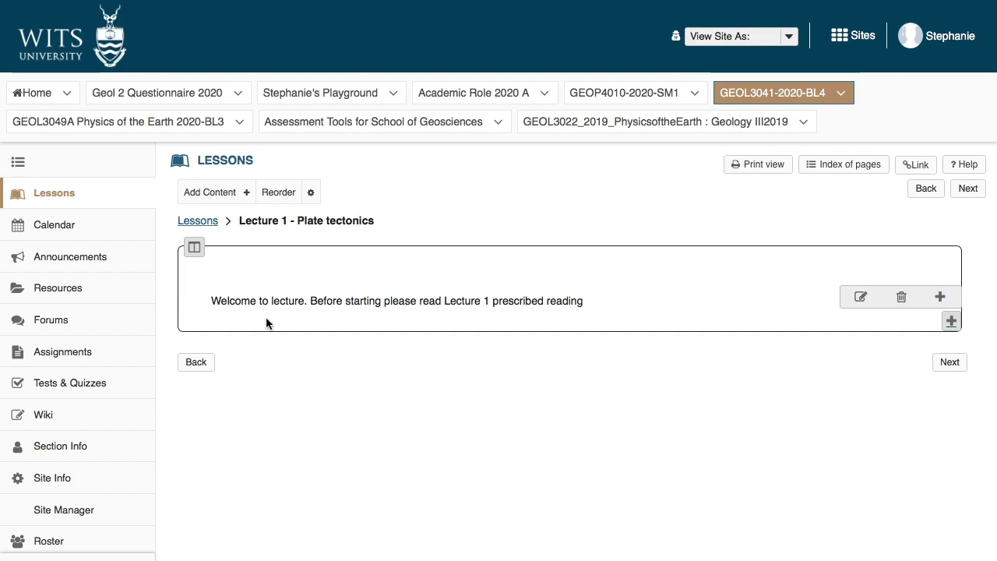
Step: Embed the resources folder "2 Additional Reading" below the welcome text on the Lecture 1 subpage
{"action": "left_click", "coordinate": [243, 195]}
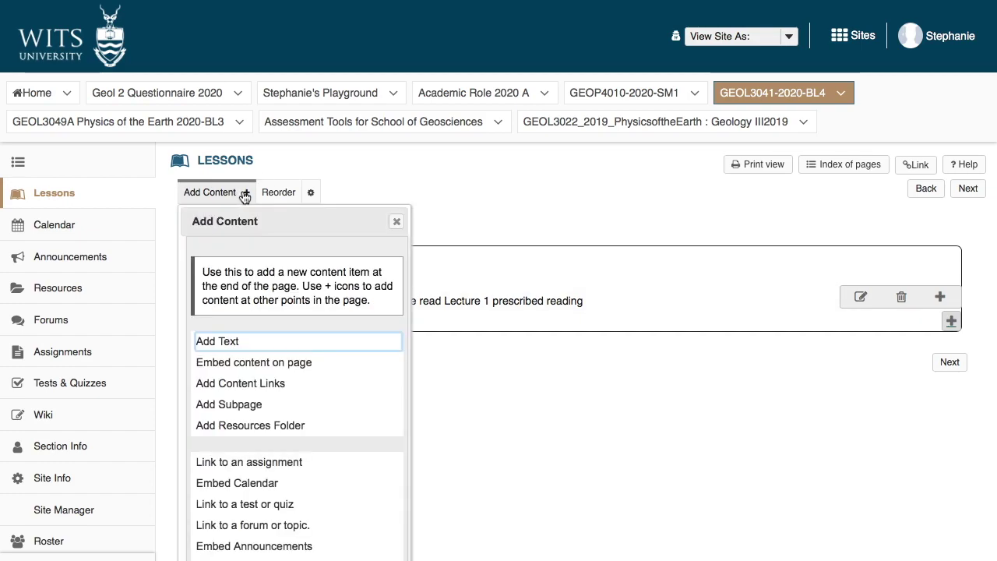
{"action": "left_click", "coordinate": [227, 427]}
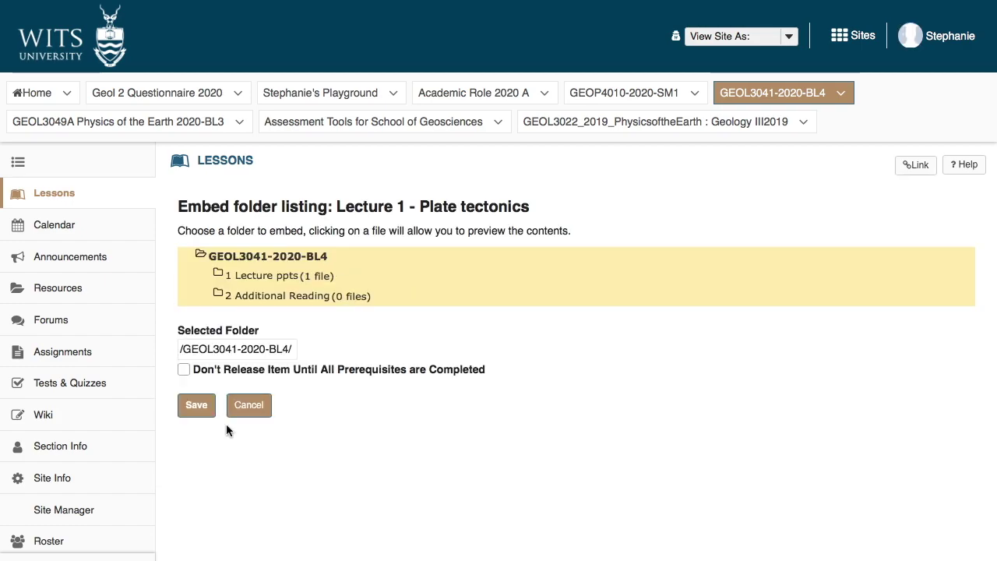
{"action": "left_click", "coordinate": [296, 301]}
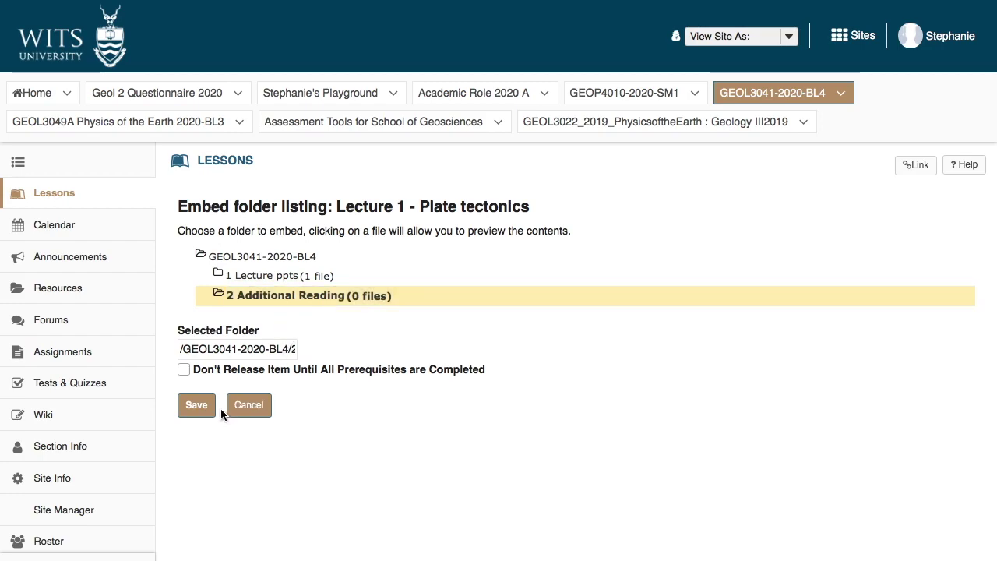
{"action": "left_click", "coordinate": [195, 406]}
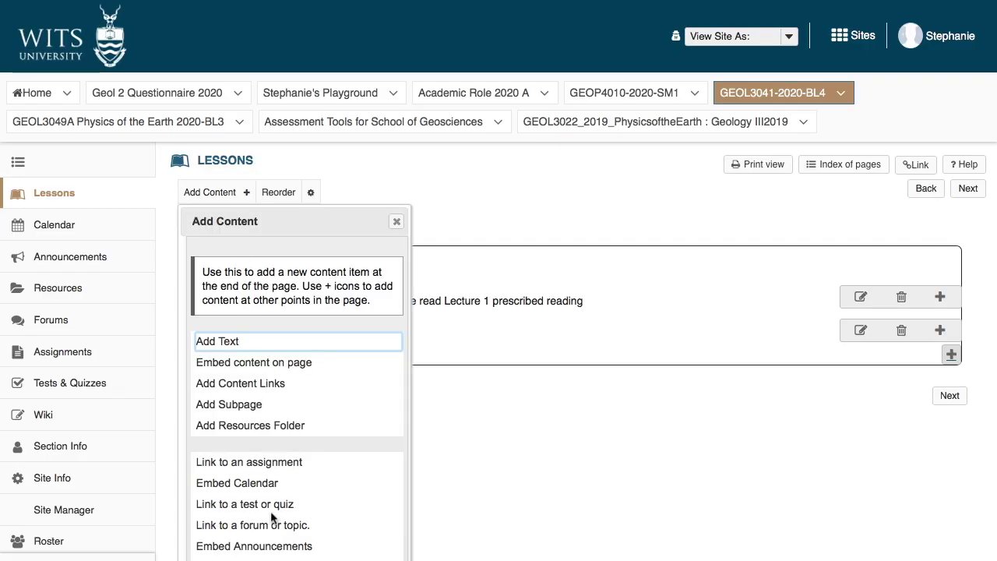
Step: Start another text item on the subpage with "Answer the questions below to assess your understanding of the readings"
{"action": "scroll", "coordinate": [272, 517], "scroll_direction": "down", "scroll_amount": 3}
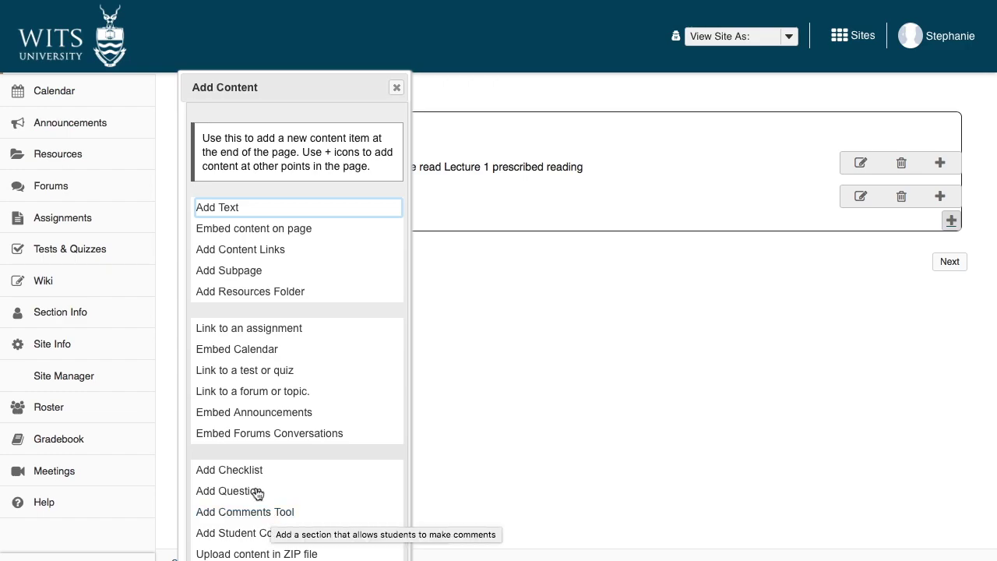
{"action": "left_click", "coordinate": [228, 208]}
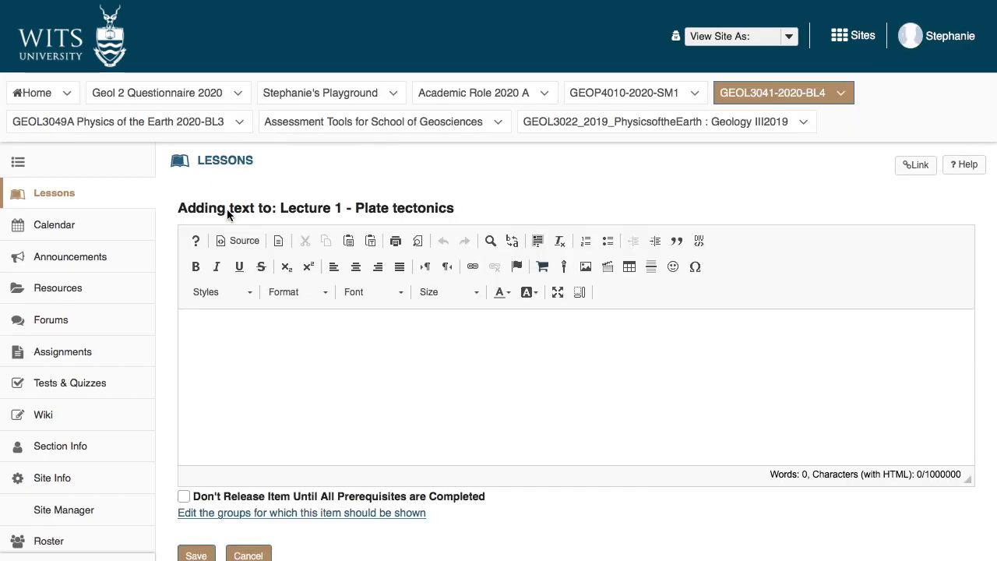
{"action": "left_click", "coordinate": [270, 382]}
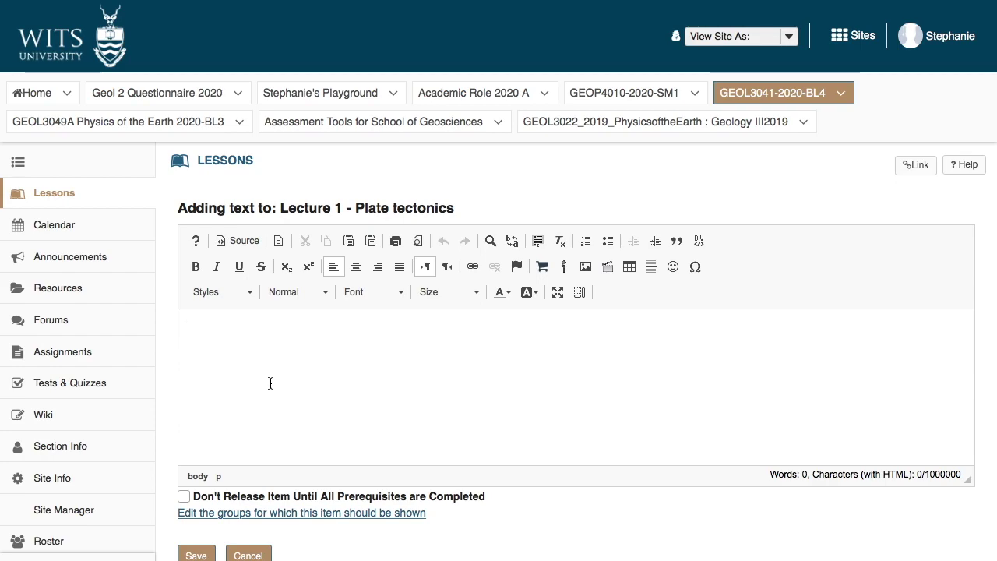
{"action": "type", "text": "Answer the"}
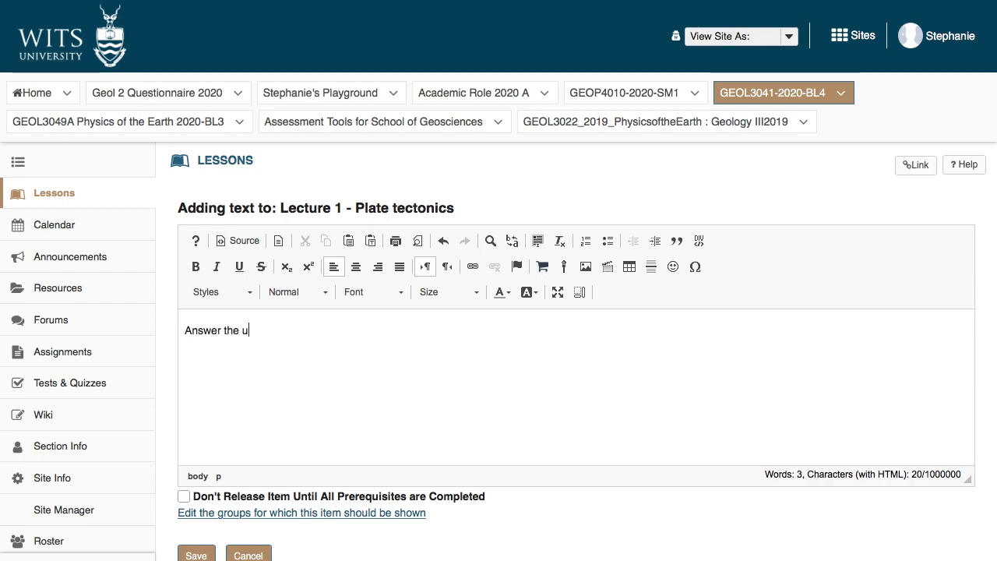
{"action": "type", "text": " questions below to asses"}
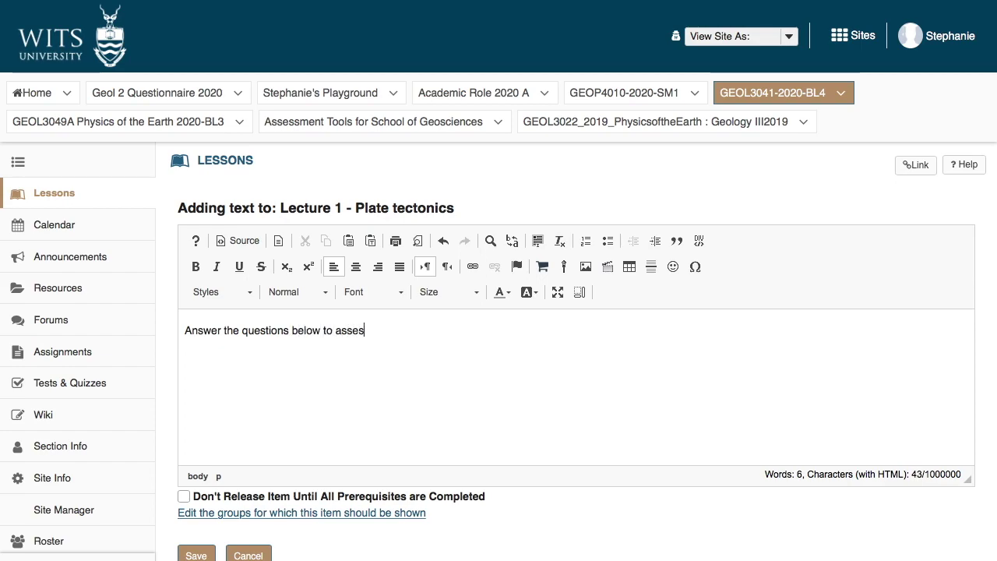
{"action": "type", "text": "s your understa"}
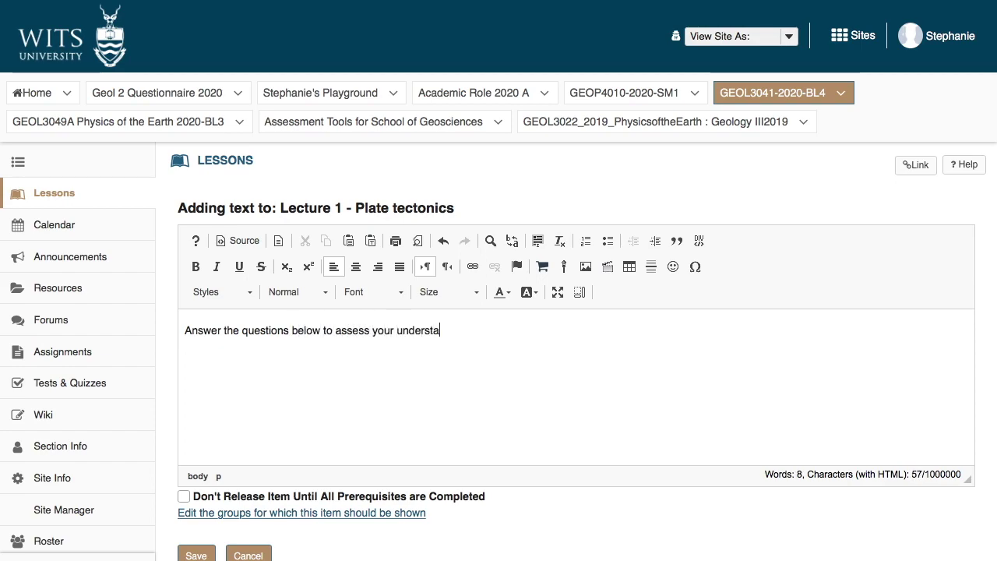
{"action": "type", "text": "nding of the readi"}
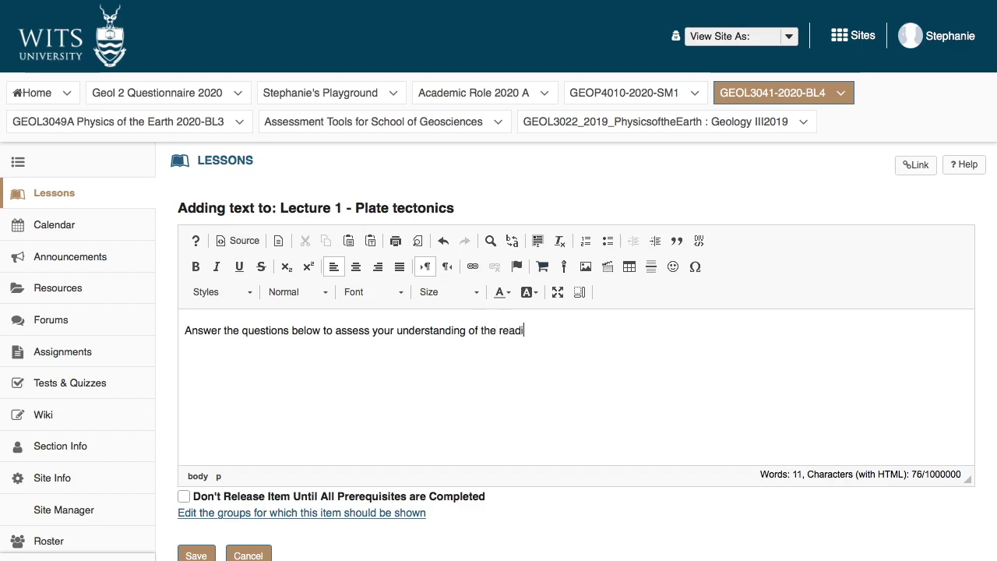
Step: Continue the text with "If you get any questions wrong, please go back to reading and go through the problem sections again"
{"action": "type", "text": "ngs. If you get any questions wr"}
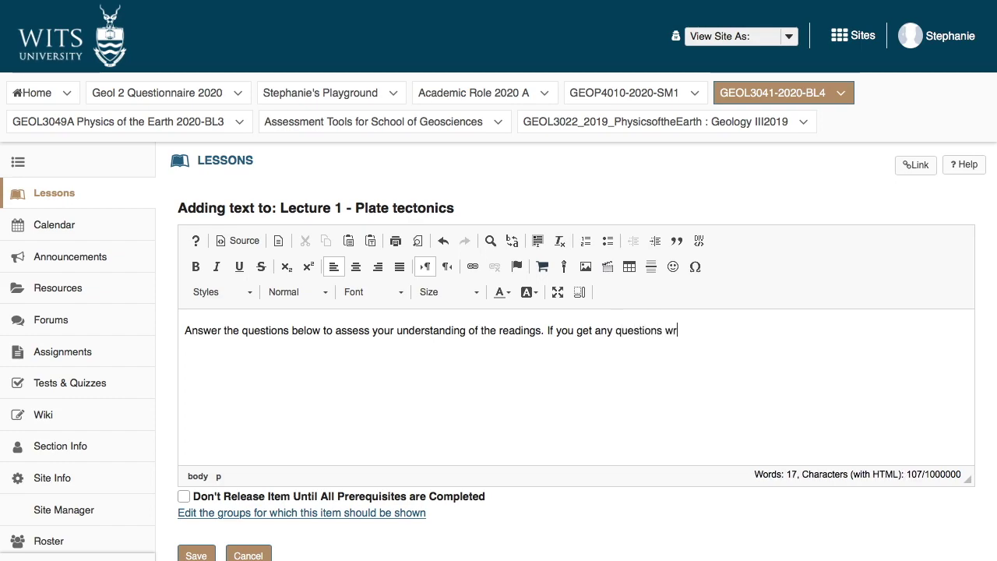
{"action": "type", "text": "ong, please go "}
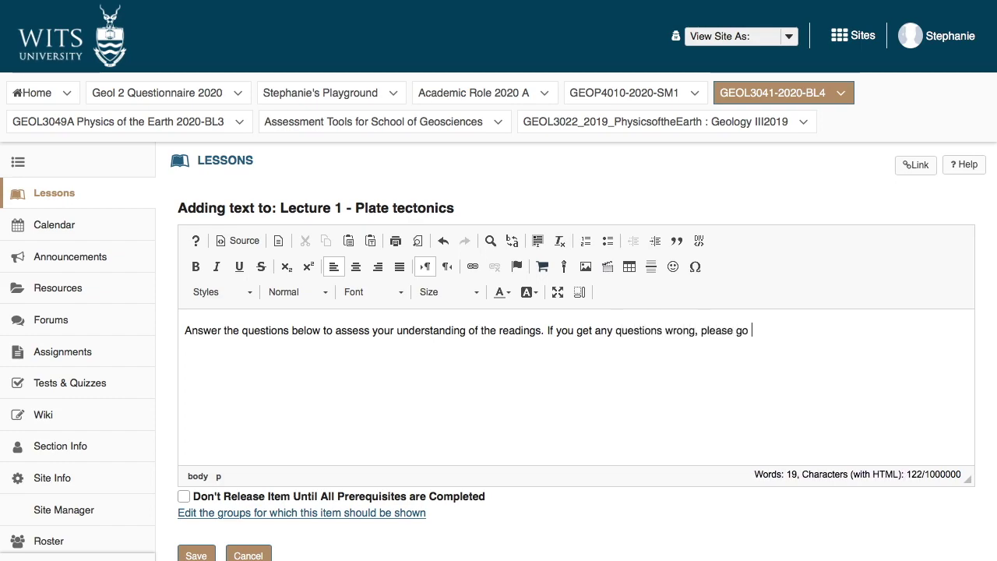
{"action": "type", "text": "back to reading "}
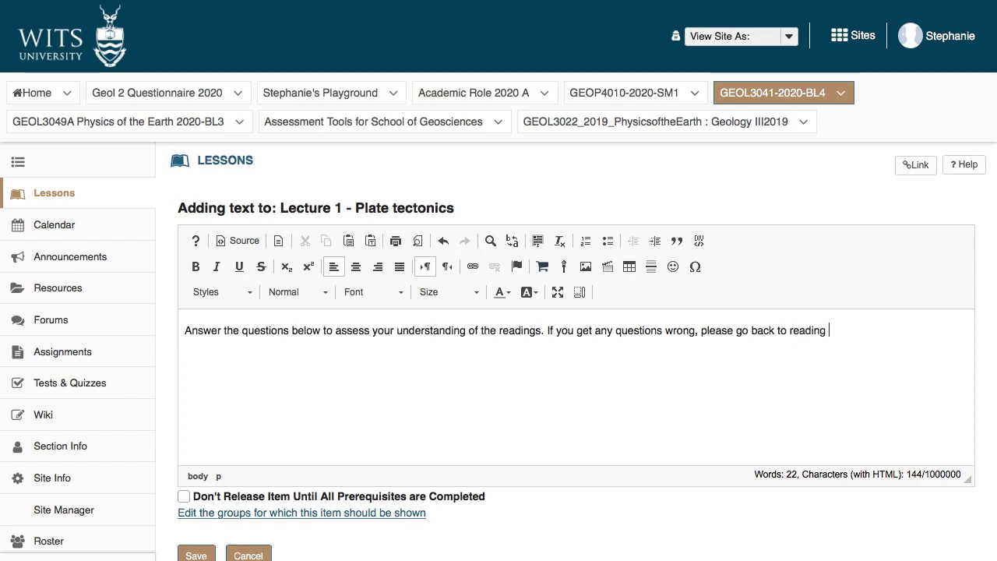
{"action": "type", "text": "and go through t"}
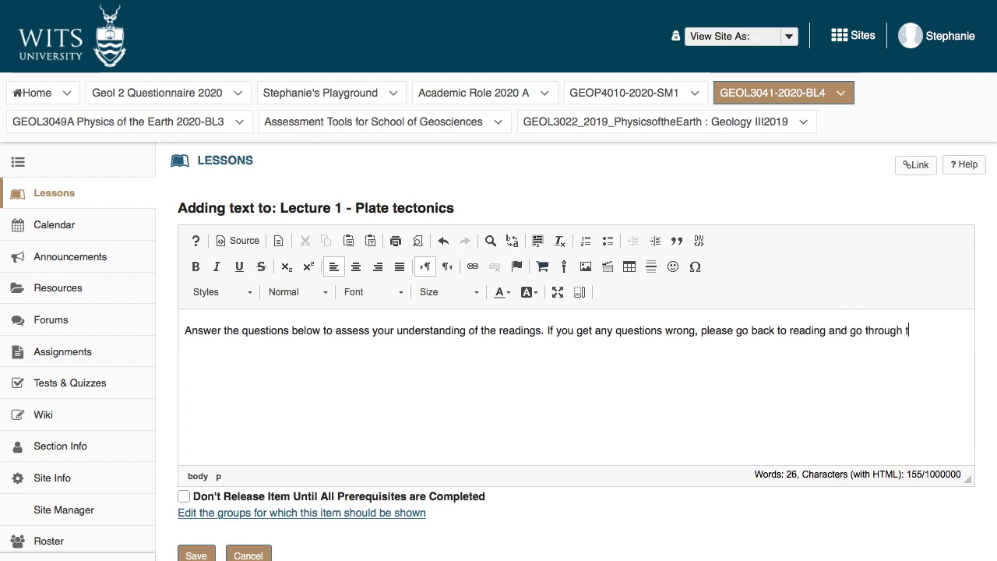
{"action": "type", "text": "he problem secti"}
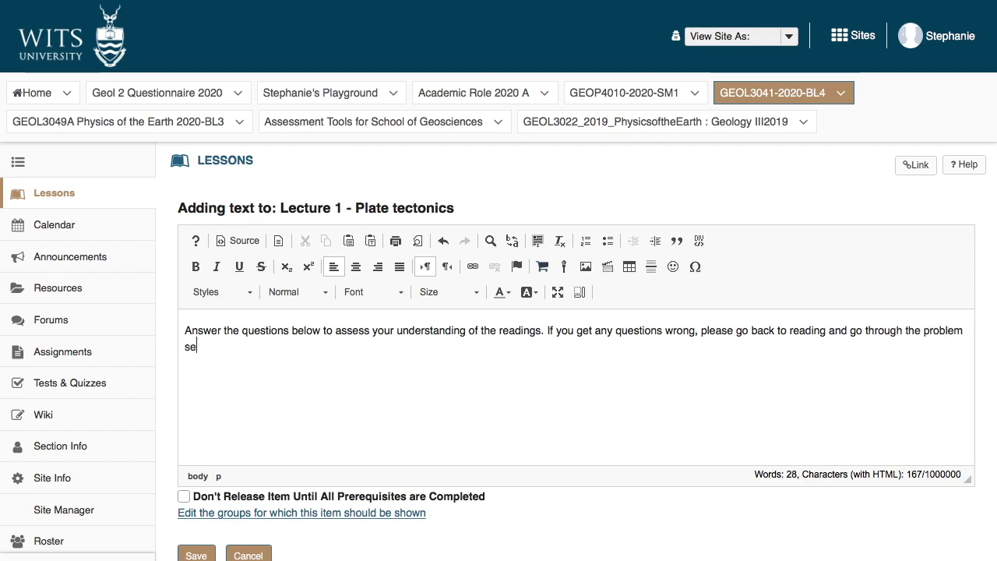
{"action": "type", "text": "ons agai"}
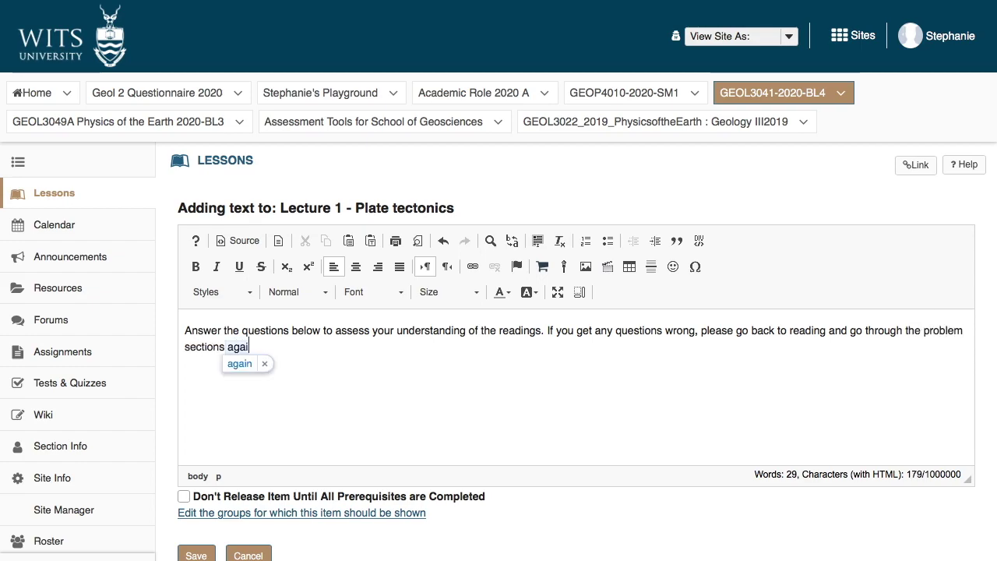
Step: Extend the sentence about wrong answers with ", or look online to find material to help you understand"
{"action": "type", "text": "n, or loo"}
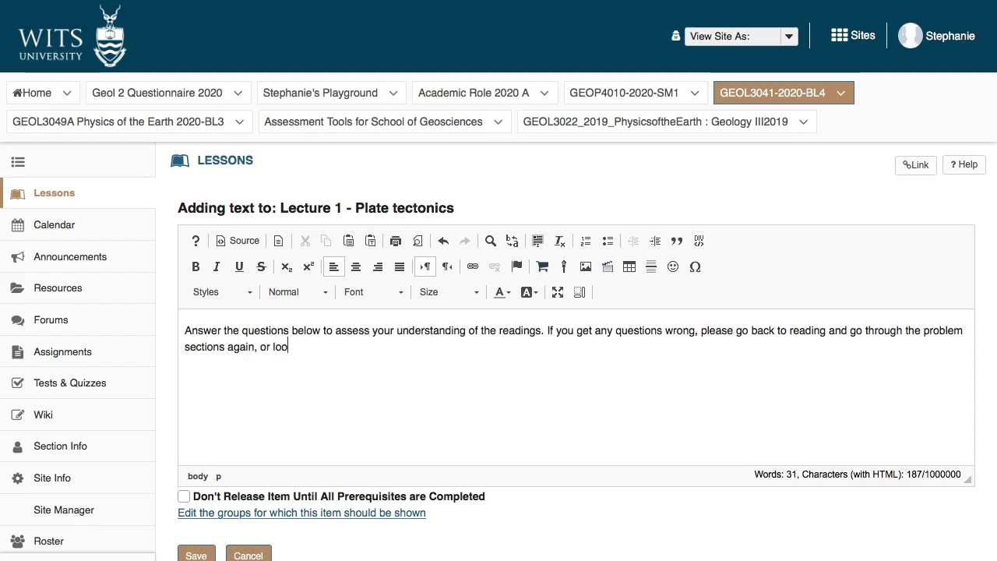
{"action": "type", "text": "k online to find"}
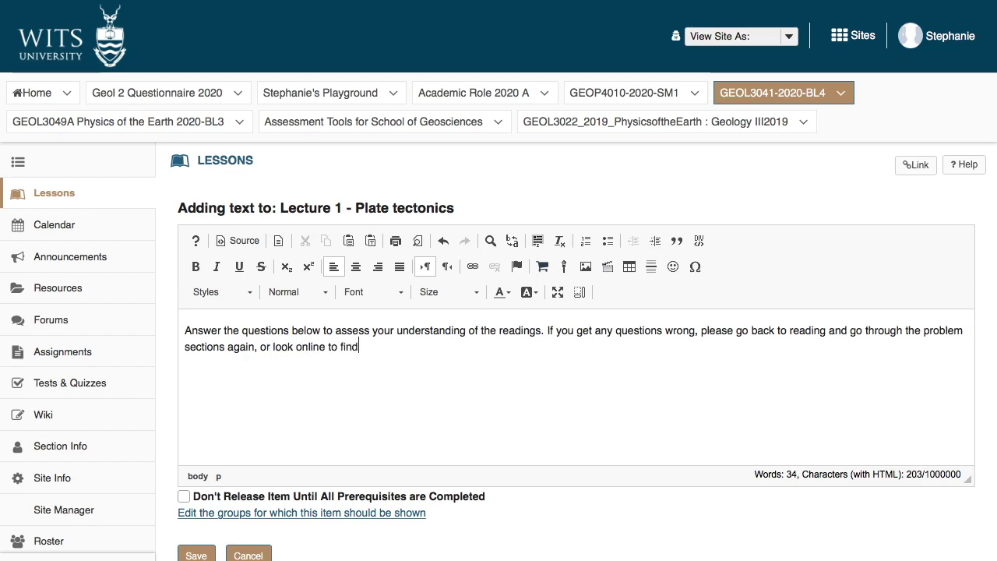
{"action": "type", "text": " material to help you underst"}
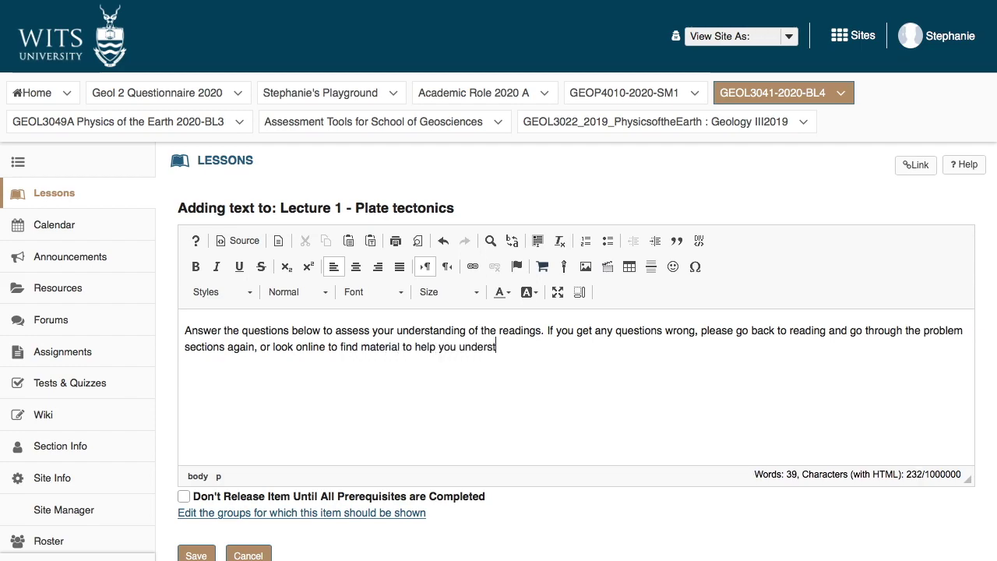
Step: Add the sentence "If you are still struggling please explain what you are struggling with in an email to me."
{"action": "type", "text": "and. If you are still strugl"}
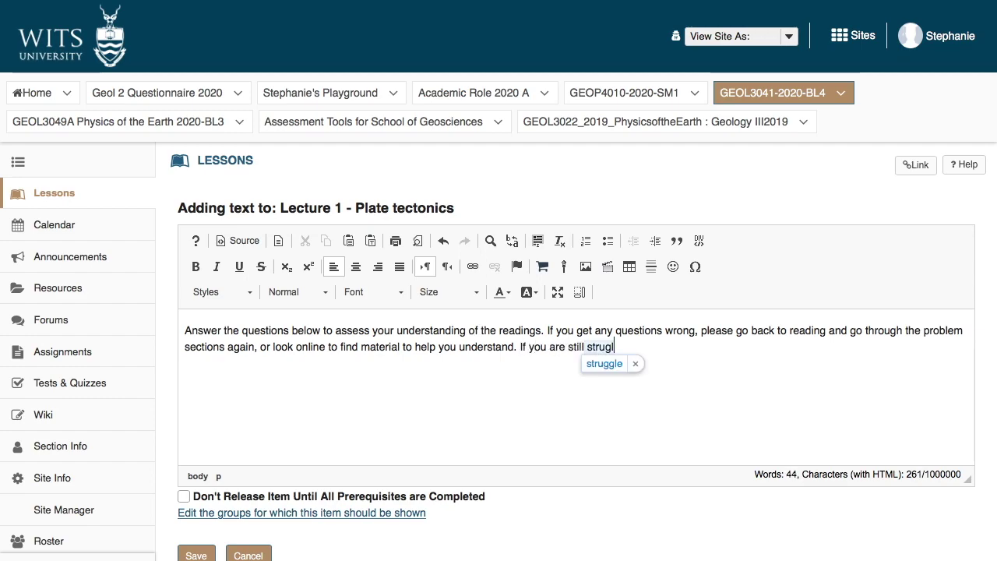
{"action": "key", "text": "BackSpace"}
{"action": "type", "text": "gling plea"}
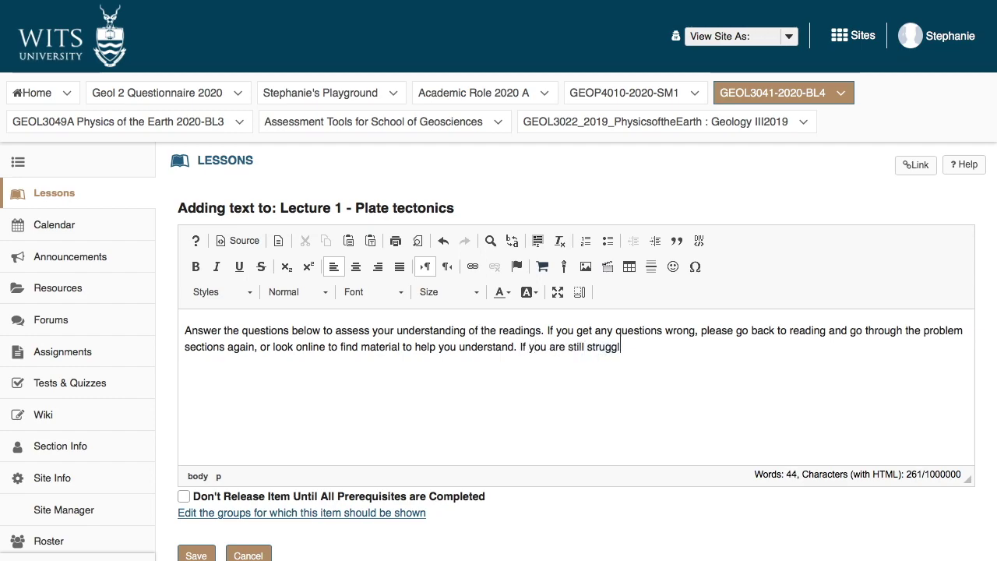
{"action": "type", "text": "se explain"}
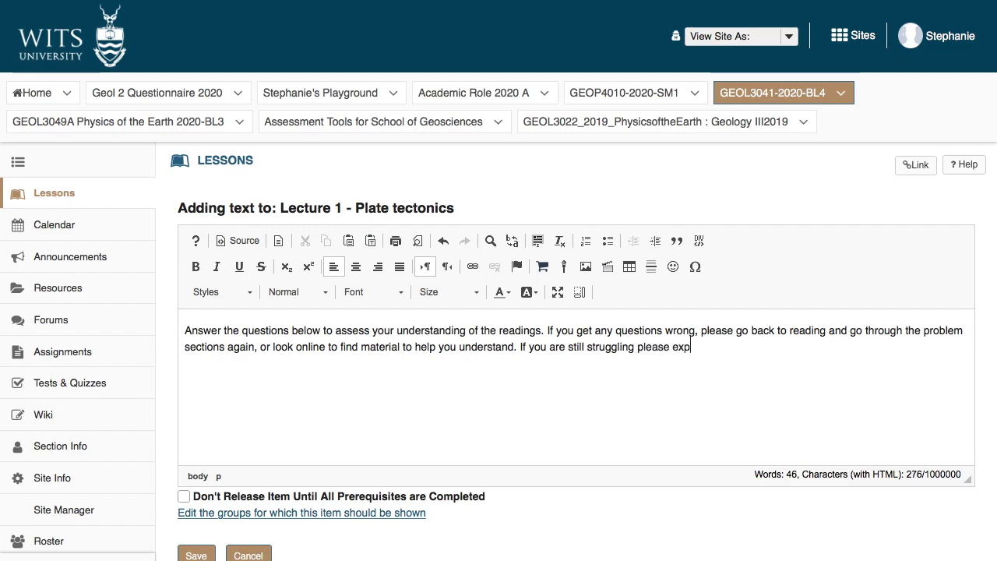
{"action": "type", "text": " what you are struggling"}
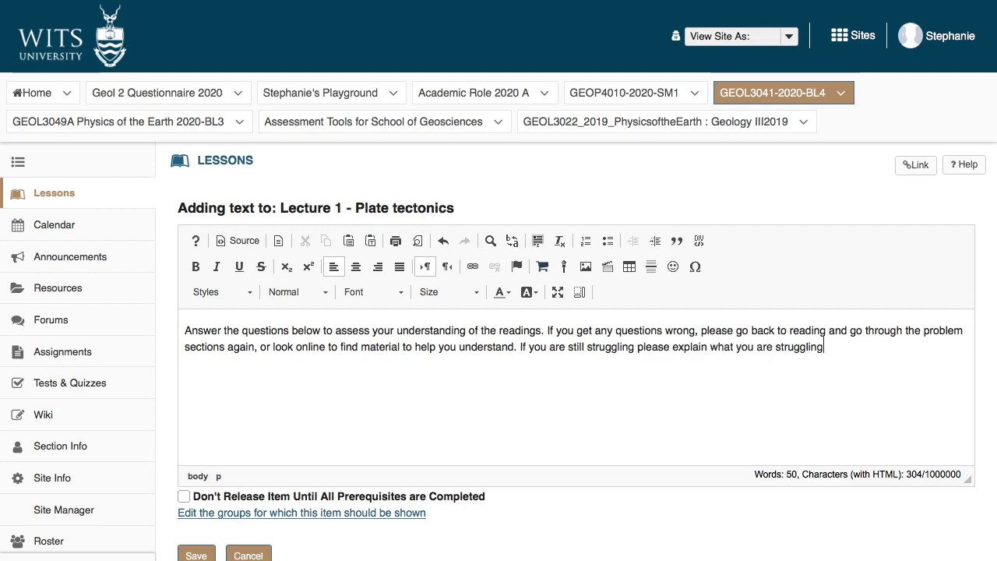
{"action": "type", "text": " with in an email to me"}
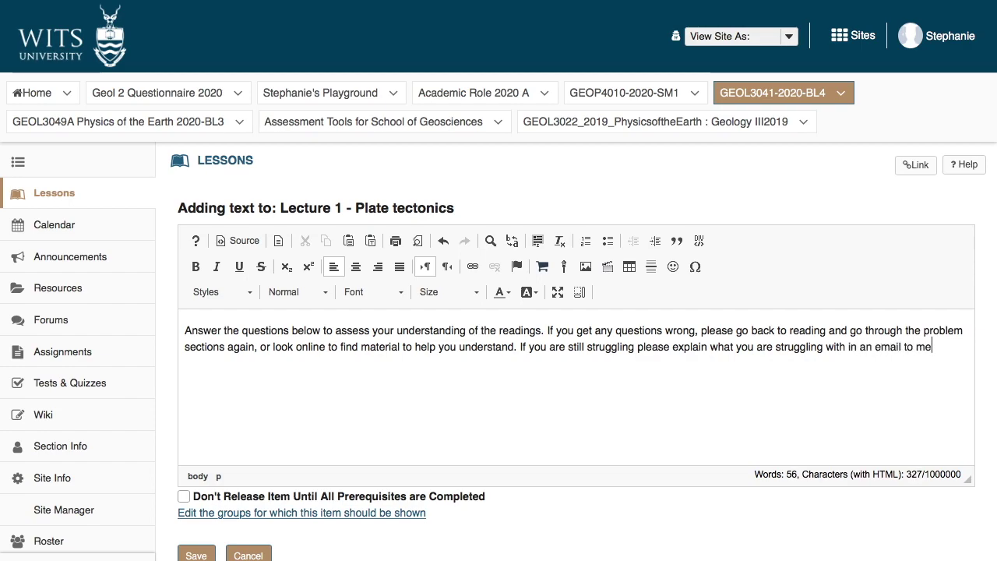
{"action": "type", "text": "."}
Step: Split the text into three paragraphs, one per sentence, and save the text item
{"action": "left_click", "coordinate": [546, 331]}
{"action": "key", "text": "Return"}
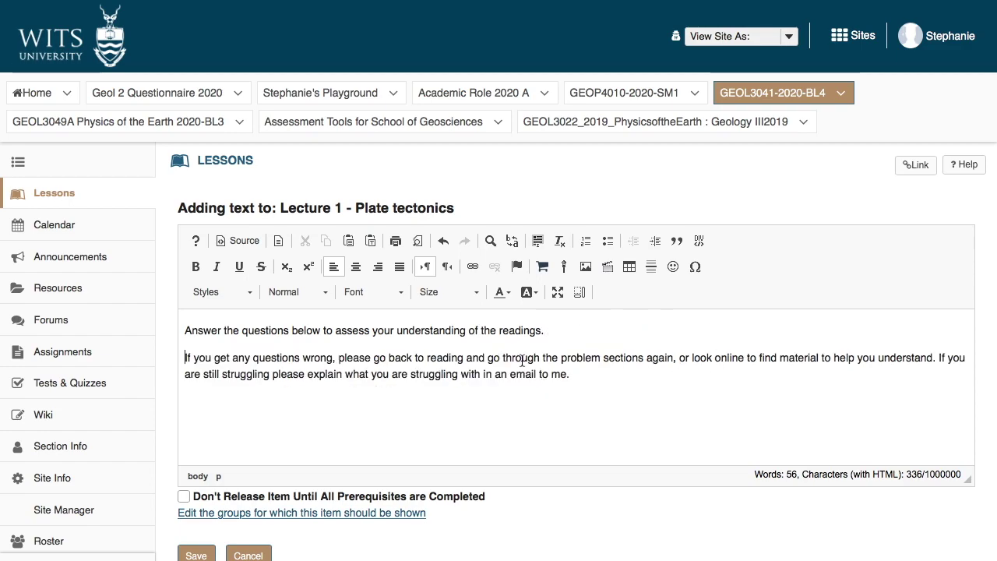
{"action": "left_click", "coordinate": [937, 361]}
{"action": "key", "text": "Return"}
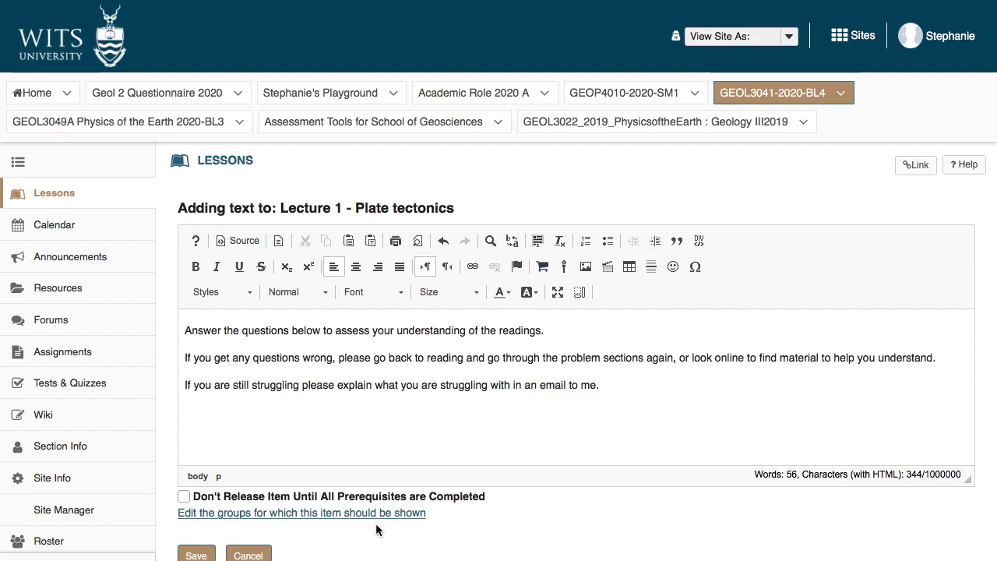
{"action": "left_click", "coordinate": [196, 555]}
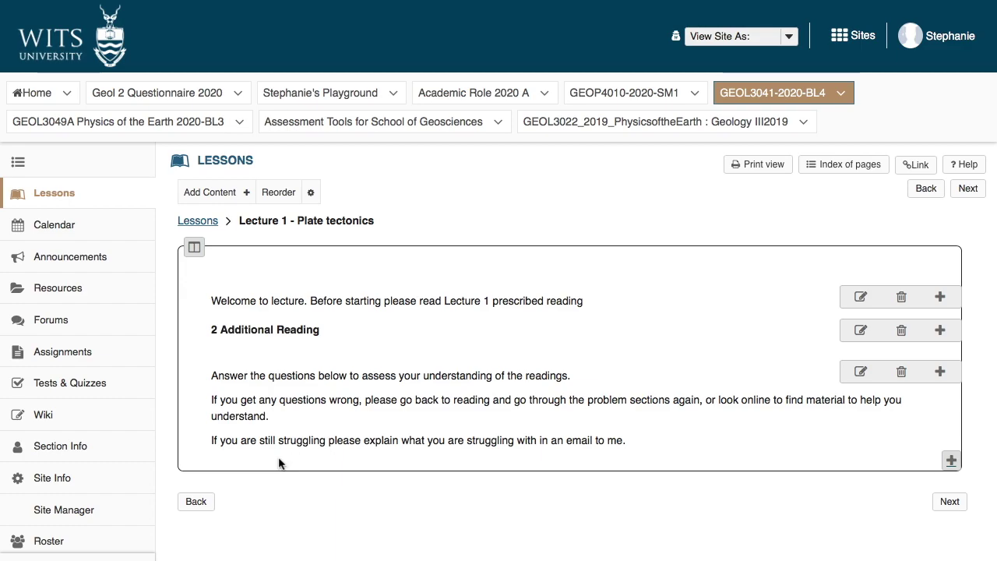
Step: Add a multiple choice question to the subpage with the text "A divergent plate boundary is where plates move"
{"action": "left_click", "coordinate": [223, 192]}
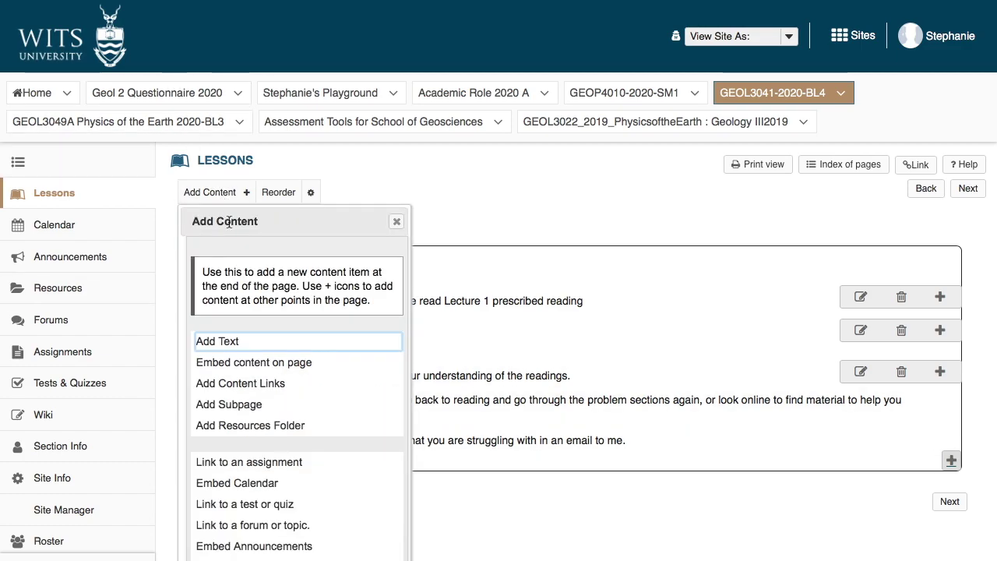
{"action": "scroll", "coordinate": [241, 327], "scroll_direction": "down", "scroll_amount": 4}
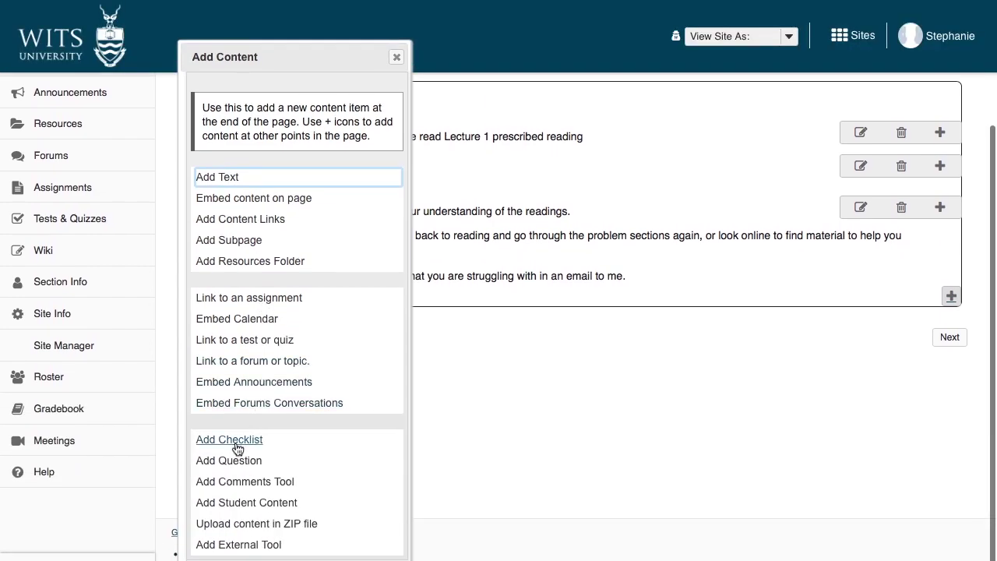
{"action": "left_click", "coordinate": [229, 462]}
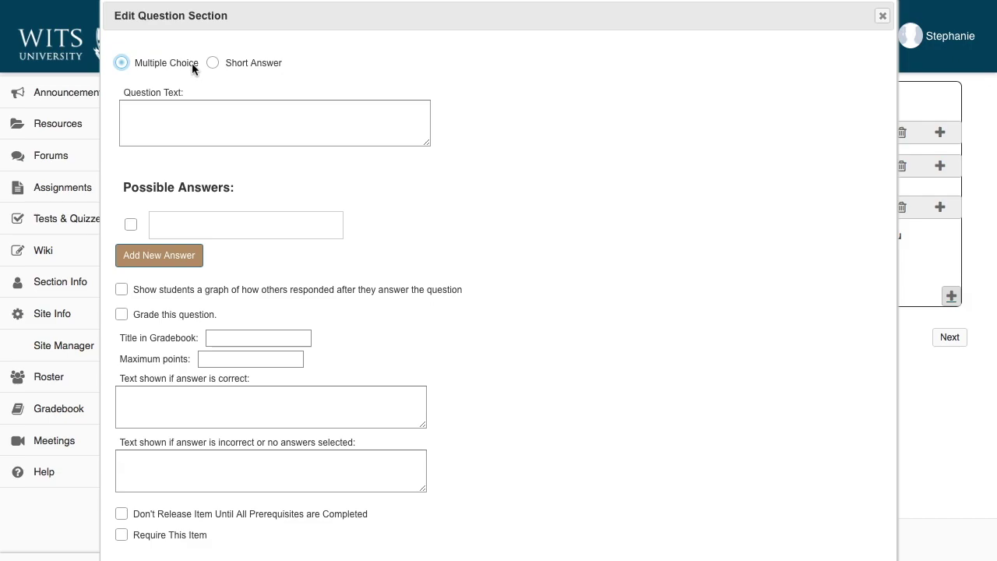
{"action": "scroll", "coordinate": [268, 262], "scroll_direction": "down", "scroll_amount": 2}
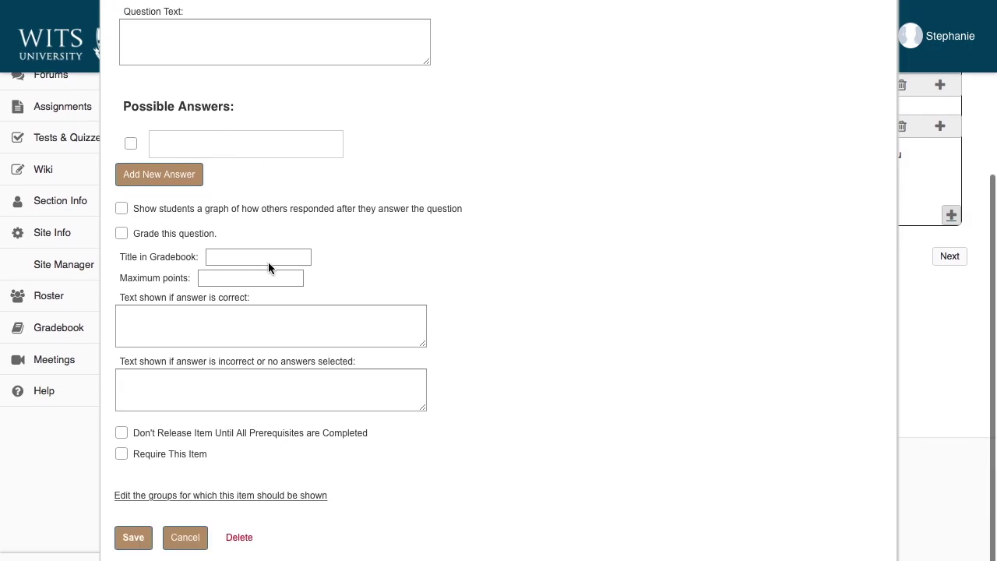
{"action": "scroll", "coordinate": [267, 262], "scroll_direction": "up", "scroll_amount": 1}
{"action": "scroll", "coordinate": [268, 262], "scroll_direction": "up", "scroll_amount": 3}
{"action": "scroll", "coordinate": [252, 241], "scroll_direction": "down", "scroll_amount": 2}
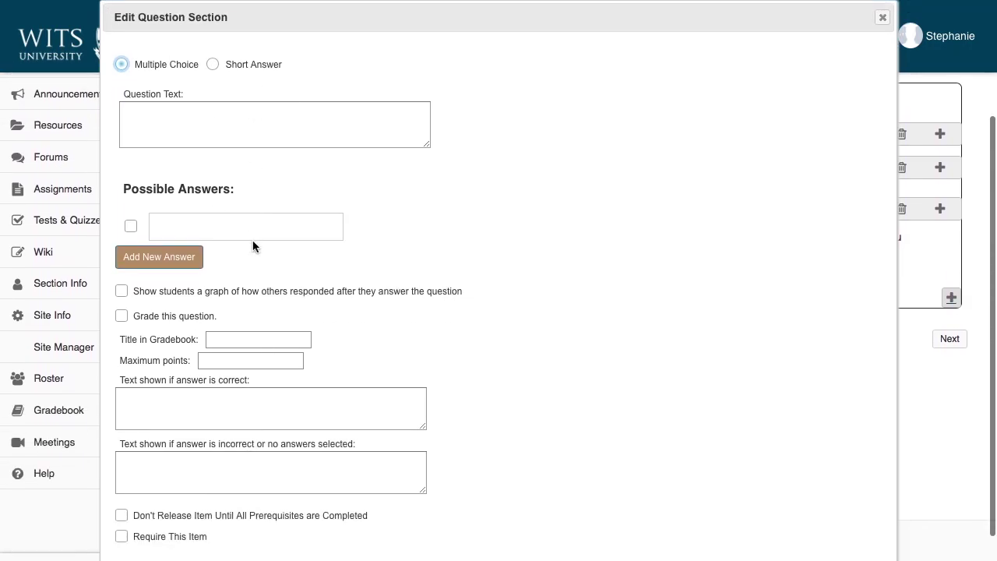
{"action": "left_click", "coordinate": [226, 107]}
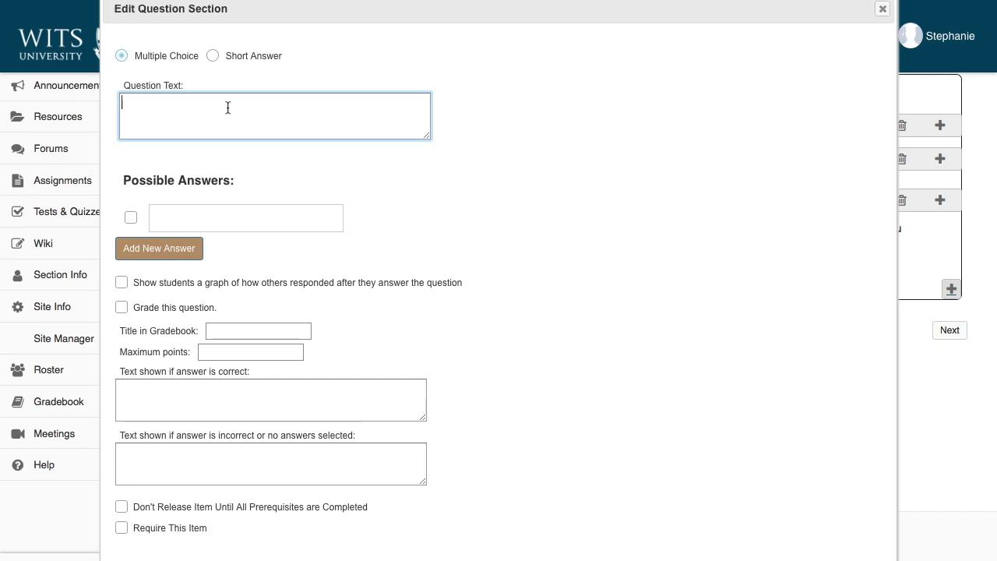
{"action": "type", "text": "diverg"}
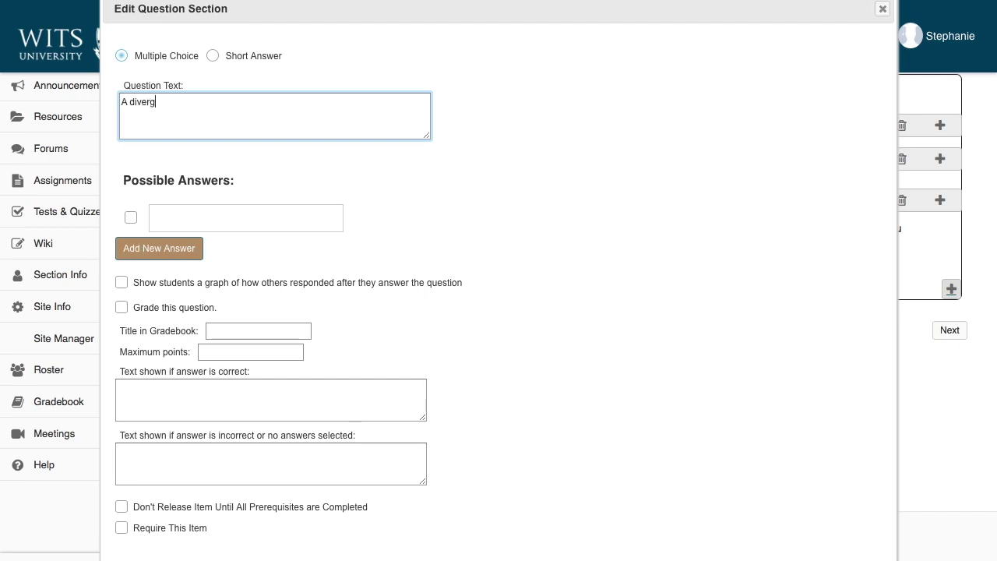
{"action": "type", "text": "ent plate boundary is where "}
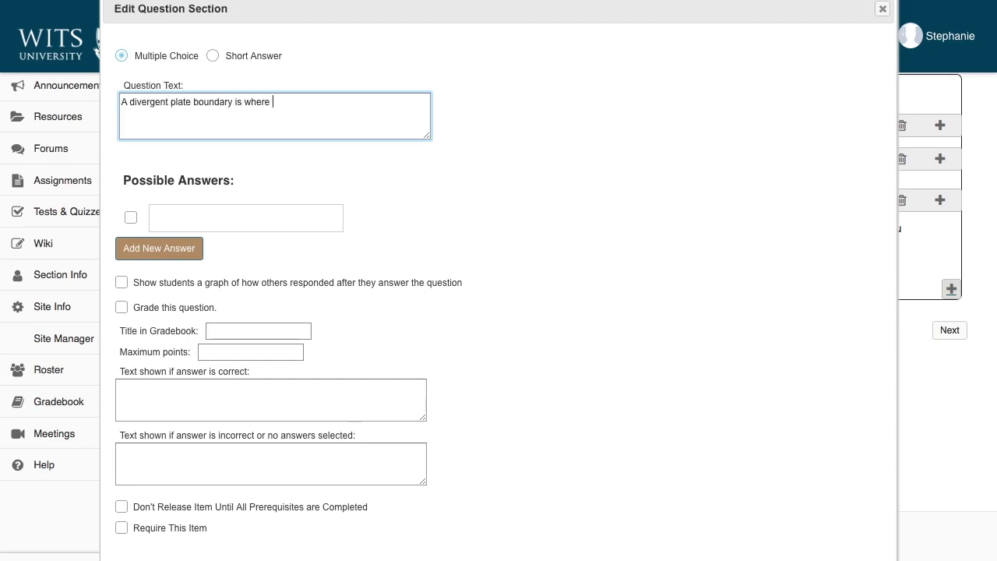
{"action": "type", "text": "plates move"}
Step: Enter "apart" and "towards each other" as the first two possible answers
{"action": "left_click", "coordinate": [164, 214]}
{"action": "type", "text": "ap"}
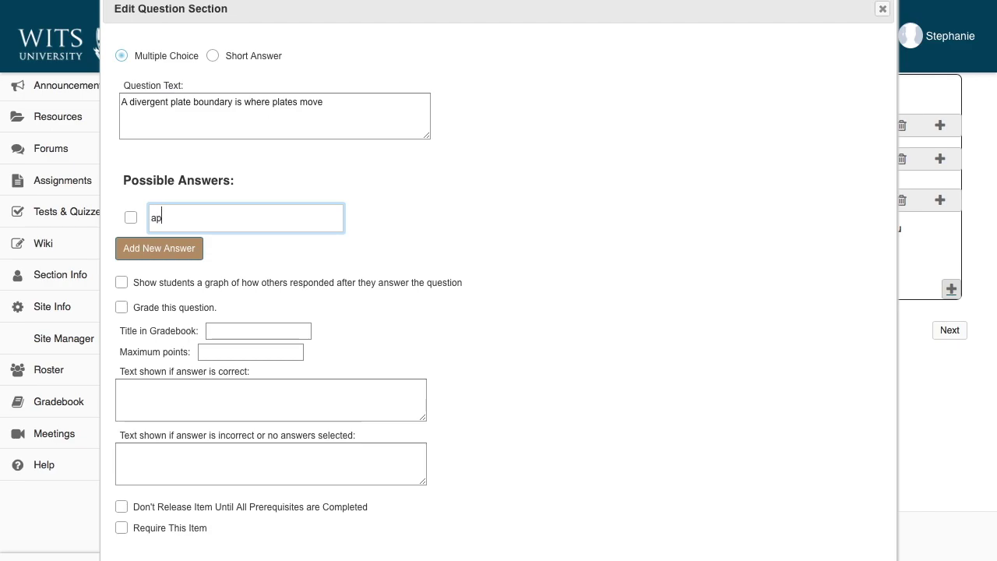
{"action": "type", "text": "art"}
{"action": "left_click", "coordinate": [172, 251]}
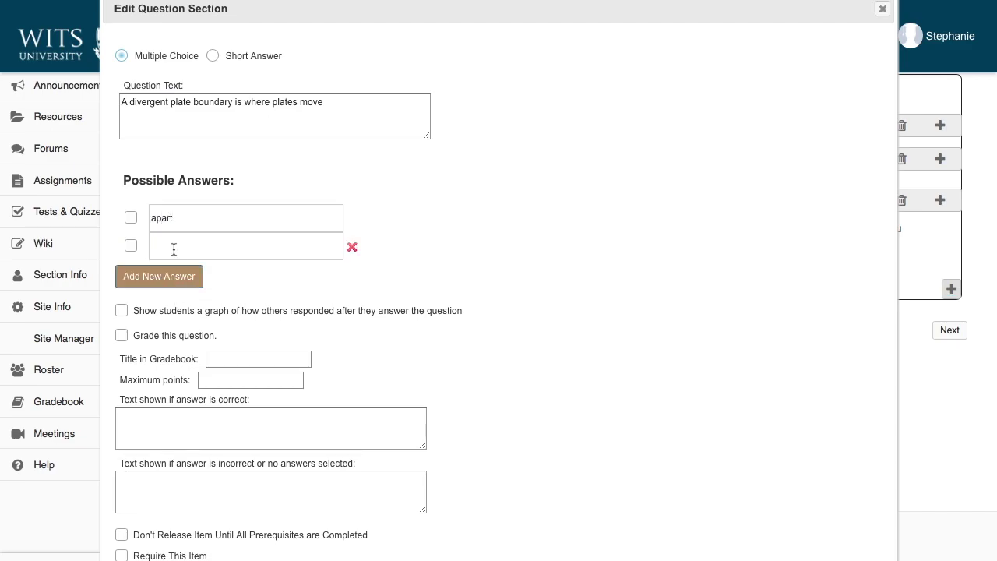
{"action": "left_click", "coordinate": [180, 245]}
{"action": "type", "text": "to"}
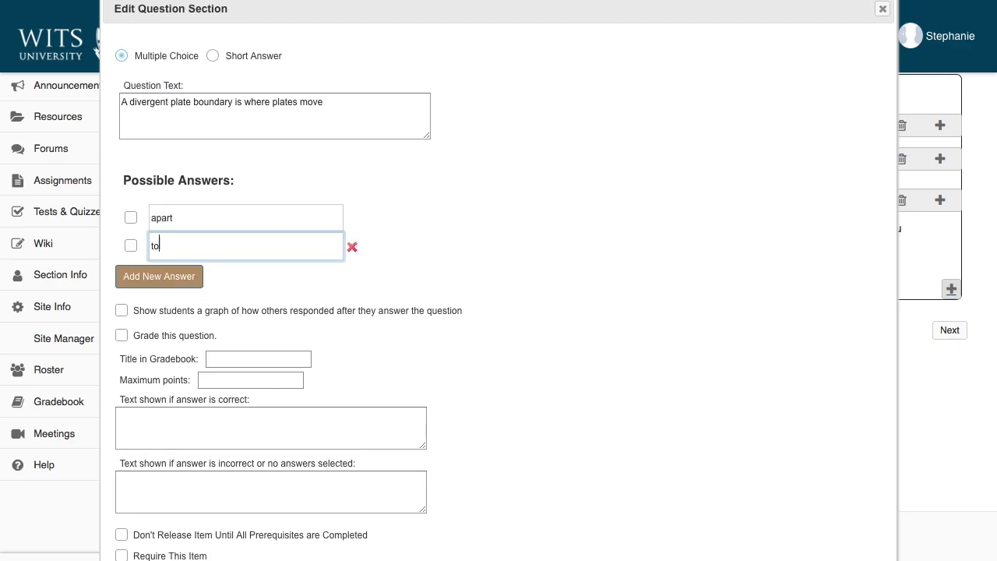
{"action": "type", "text": "wards each other"}
Step: Add a third possible answer reading "horizontally past each other"
{"action": "left_click", "coordinate": [151, 274]}
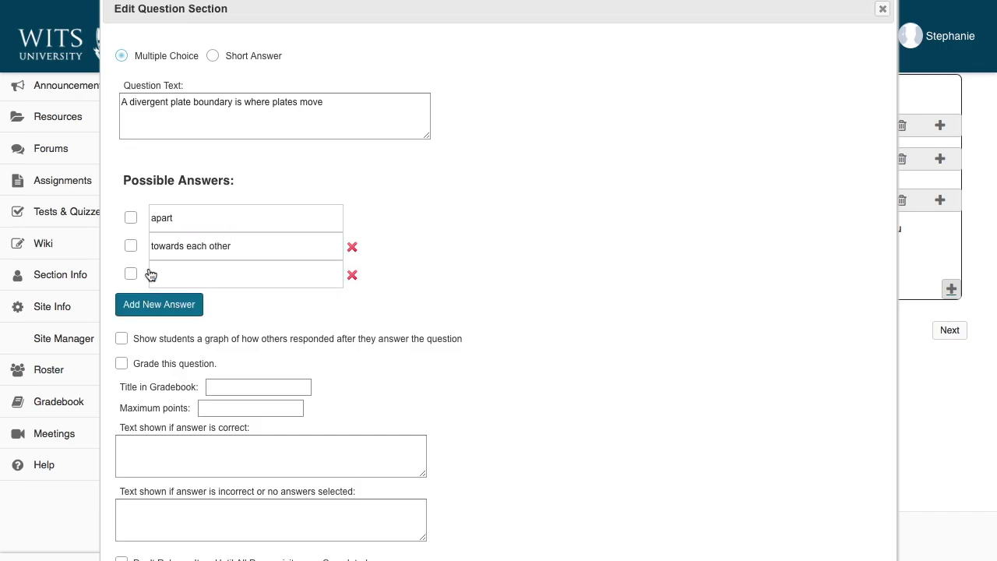
{"action": "left_click", "coordinate": [177, 269]}
{"action": "type", "text": "h"}
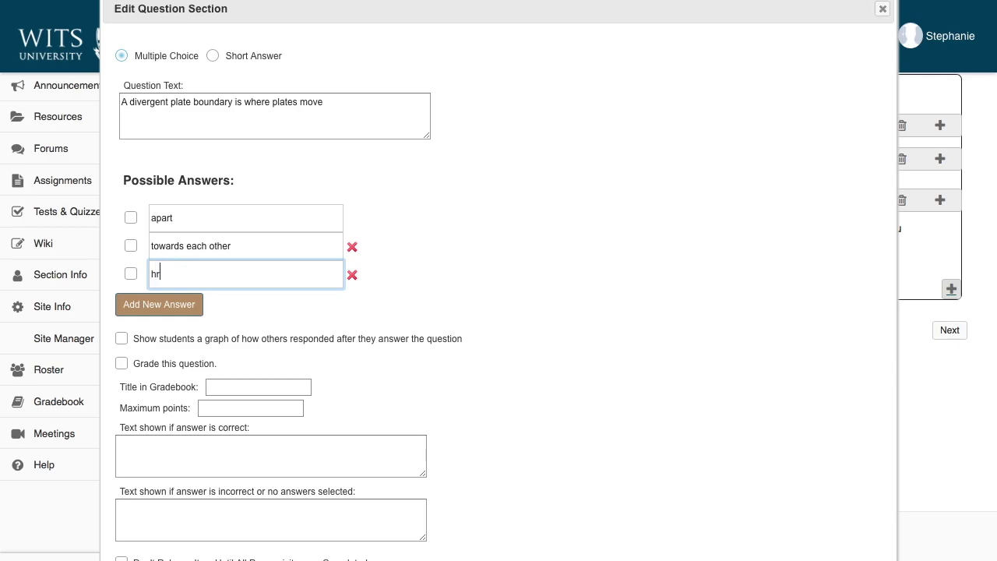
{"action": "type", "text": "or"}
{"action": "key", "text": "BackSpace"}
{"action": "key", "text": "BackSpace"}
{"action": "type", "text": "orizontal pa"}
{"action": "key", "text": "BackSpace"}
{"action": "key", "text": "BackSpace"}
{"action": "key", "text": "BackSpace"}
{"action": "type", "text": "ly past each other"}
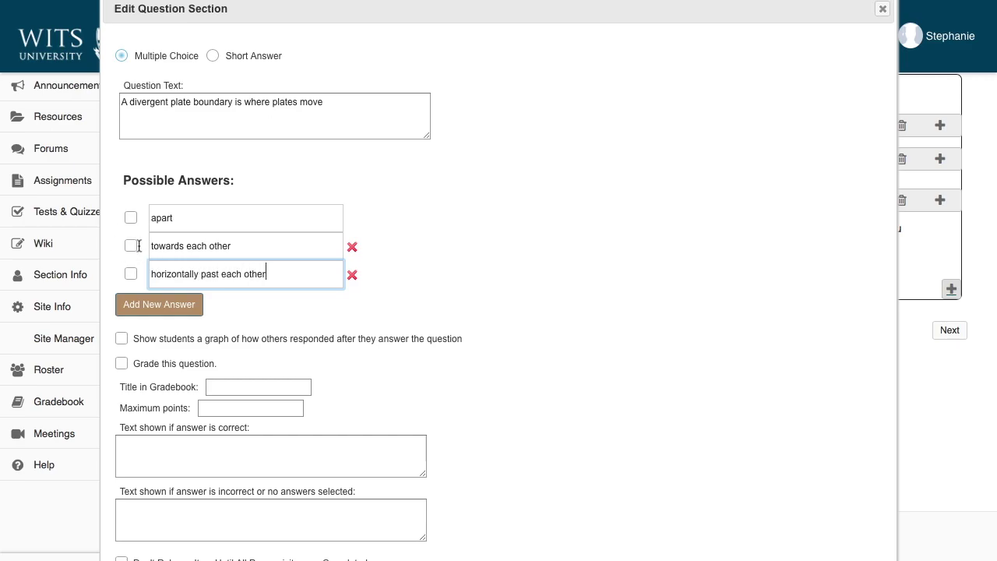
Step: Mark "apart" as the correct answer and show students a graph of how others responded
{"action": "left_click", "coordinate": [133, 218]}
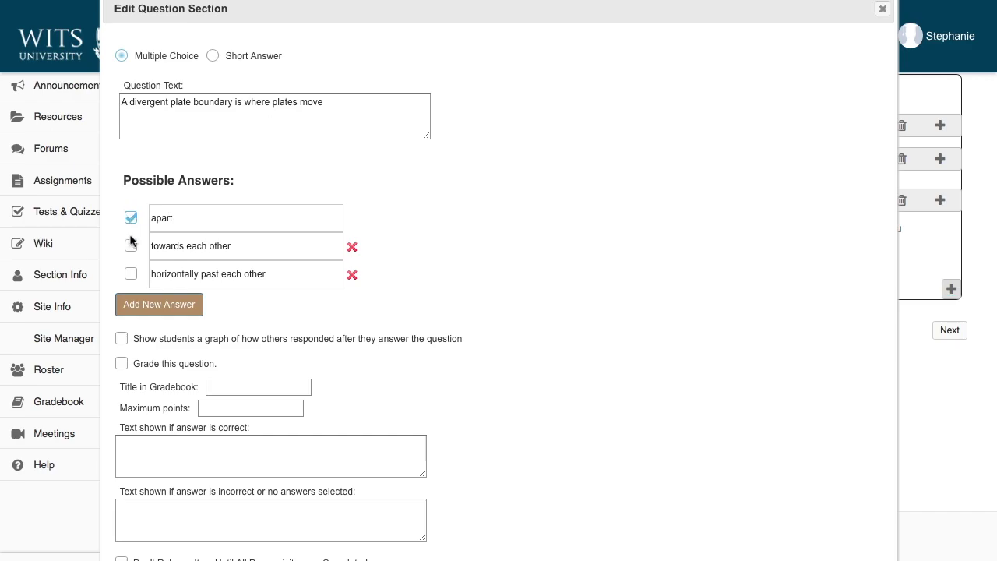
{"action": "scroll", "coordinate": [133, 321], "scroll_direction": "down", "scroll_amount": 2}
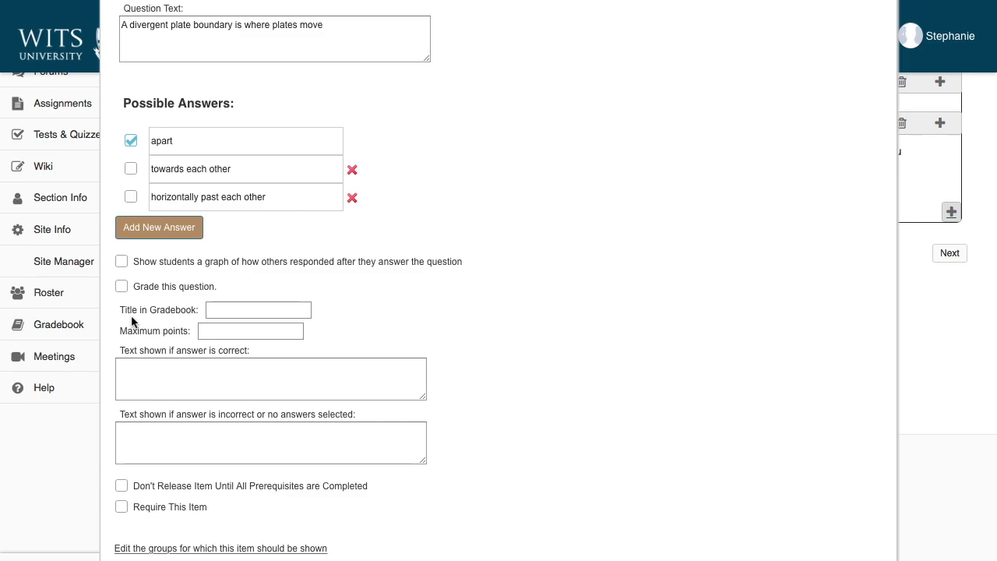
{"action": "left_click", "coordinate": [124, 263]}
Step: Set the correct-answer feedback to "Well done, you are correct" and the incorrect-answer feedback to "Please relook at the reading"
{"action": "scroll", "coordinate": [167, 386], "scroll_direction": "down", "scroll_amount": 1}
{"action": "left_click", "coordinate": [170, 362]}
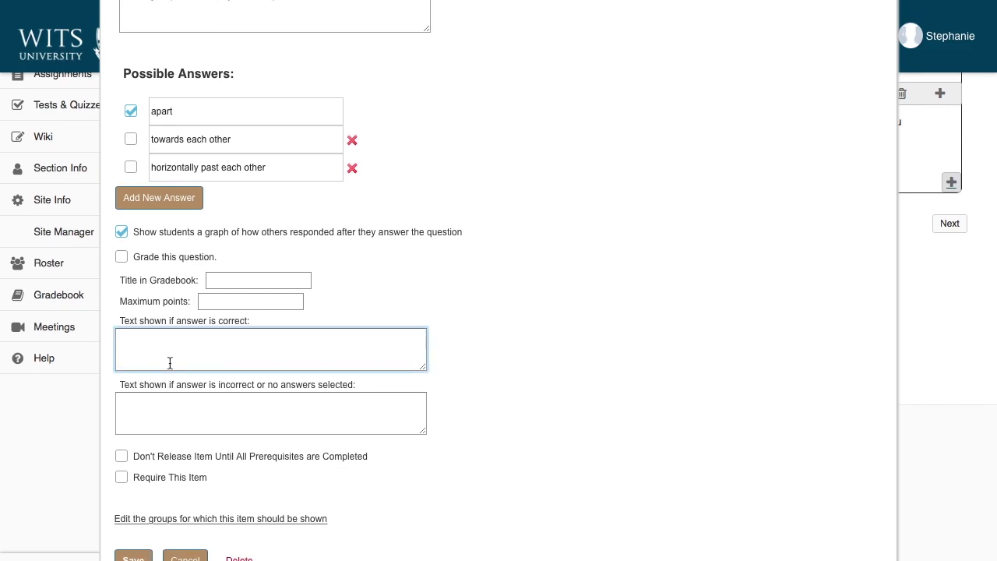
{"action": "type", "text": "Well done, you are correct"}
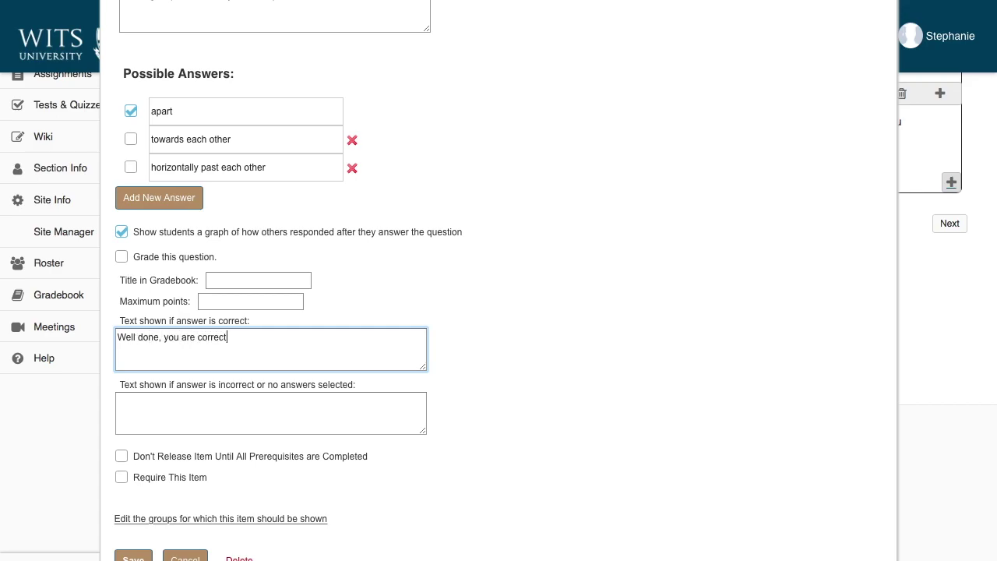
{"action": "left_click", "coordinate": [154, 419]}
{"action": "type", "text": "Ple"}
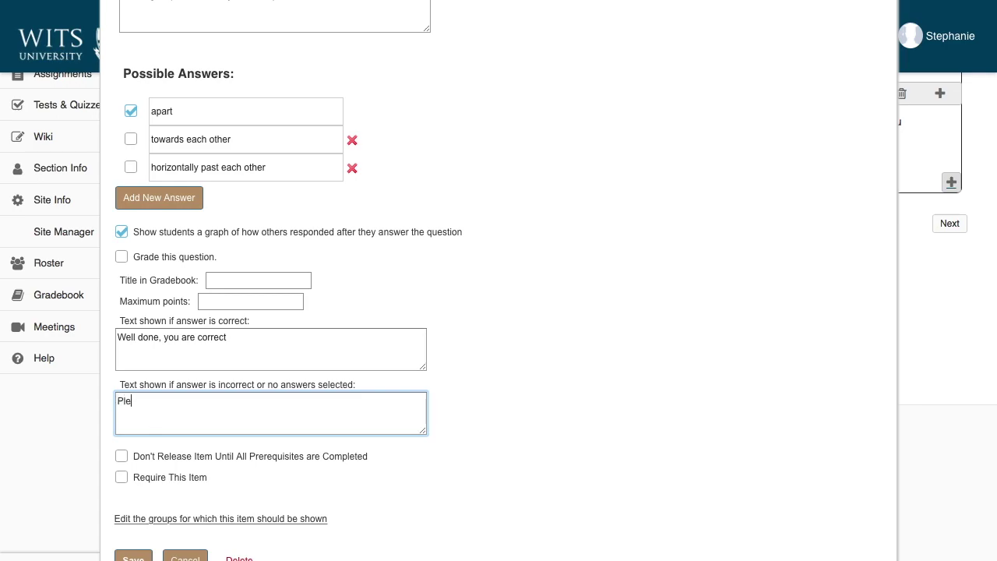
{"action": "type", "text": "ase relook at the reading"}
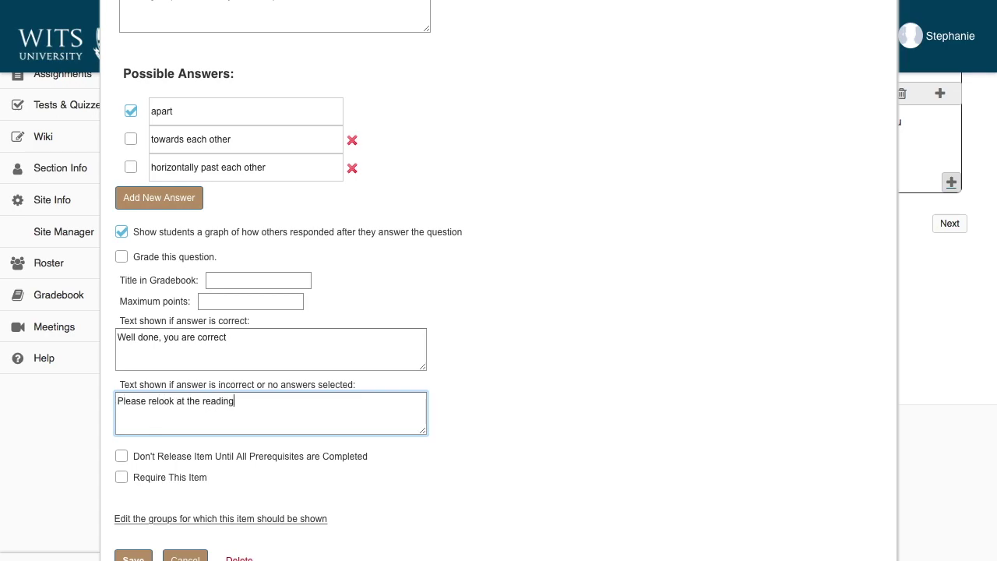
Step: Make the question a required item and save it to the Lecture 1 subpage
{"action": "scroll", "coordinate": [234, 478], "scroll_direction": "down", "scroll_amount": 1}
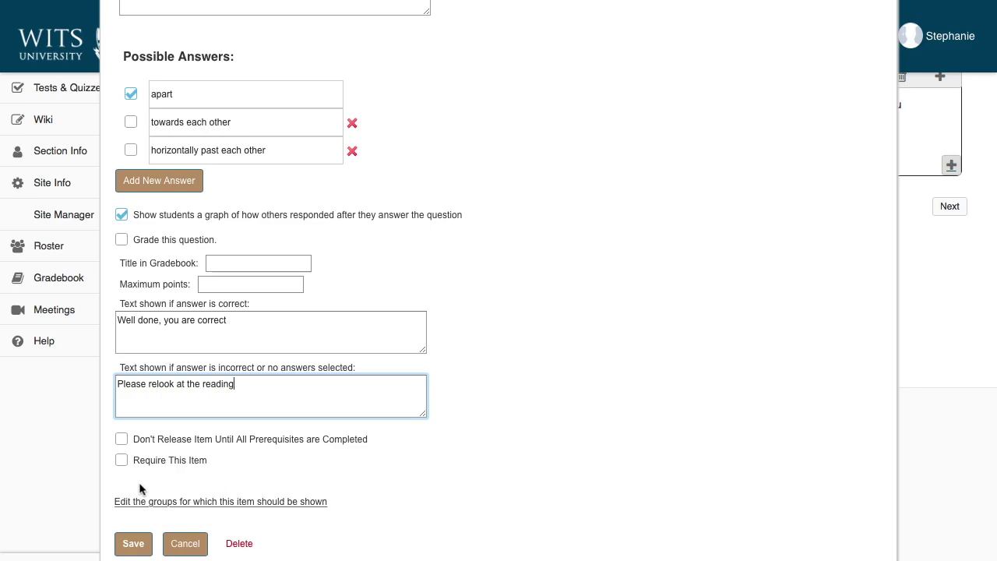
{"action": "left_click", "coordinate": [122, 460]}
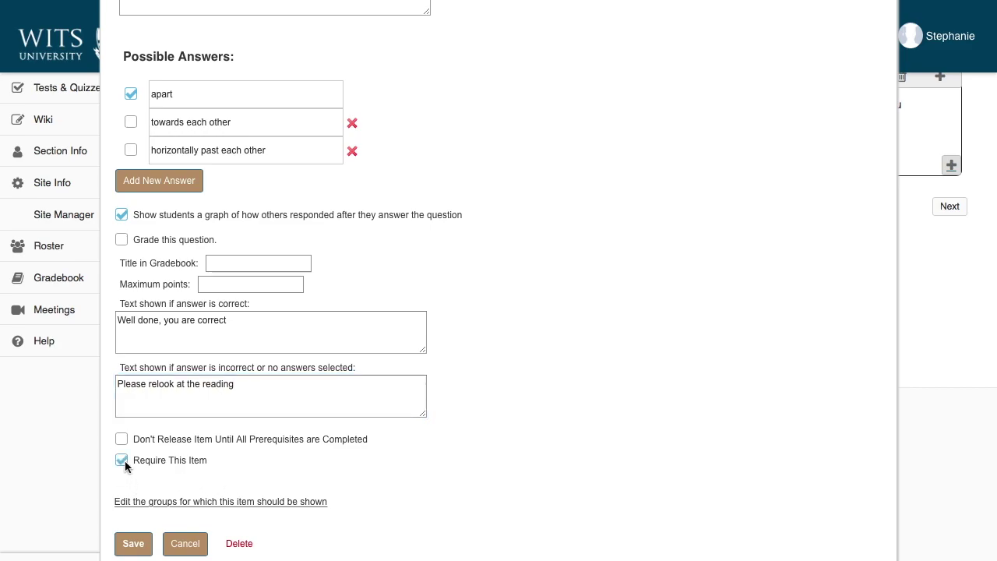
{"action": "left_click", "coordinate": [133, 543]}
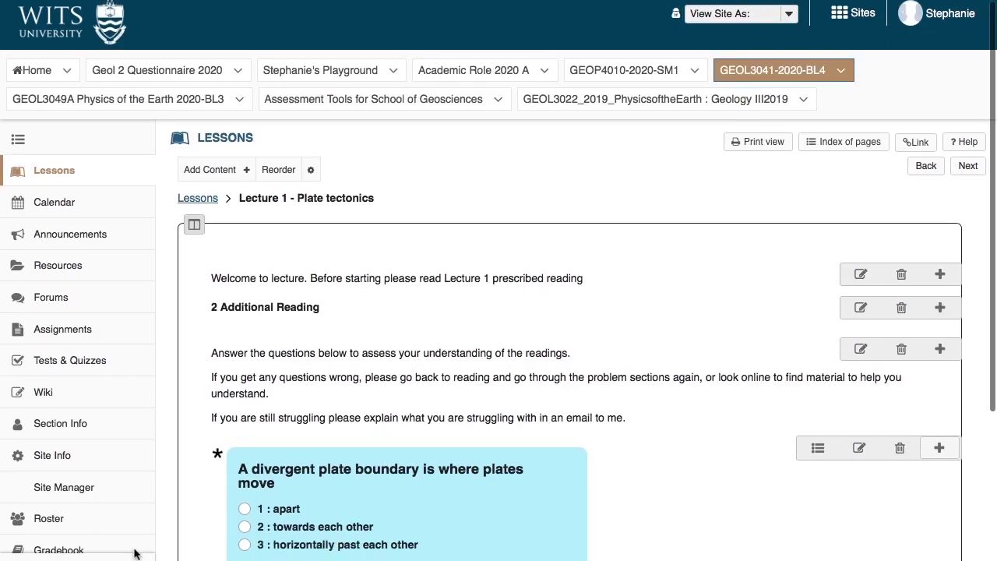
{"action": "scroll", "coordinate": [134, 552], "scroll_direction": "down", "scroll_amount": 3}
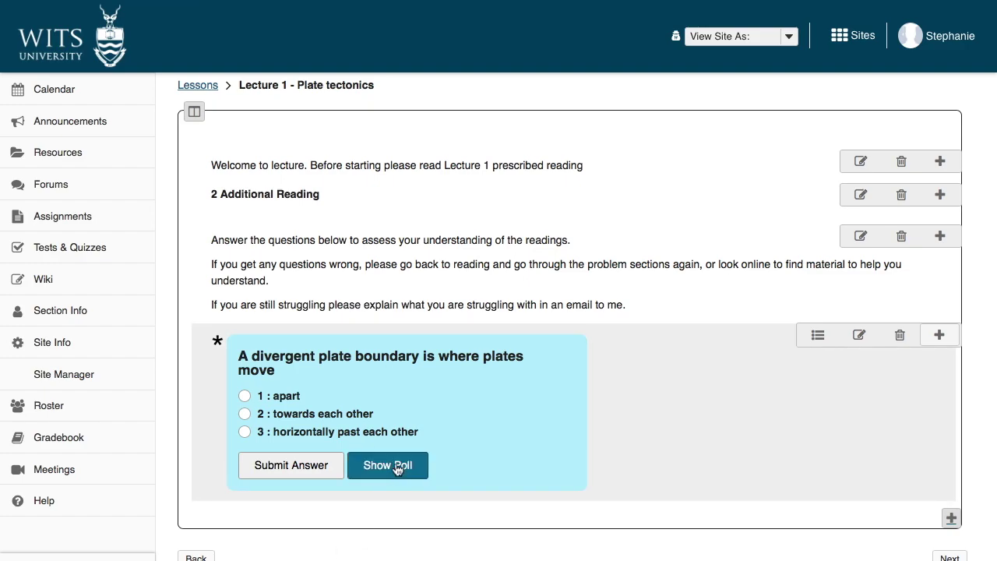
Step: Add a text item to the Lecture 1 subpage reading "Please see Lecture 1 in the resource folder below"
{"action": "scroll", "coordinate": [316, 235], "scroll_direction": "up", "scroll_amount": 3}
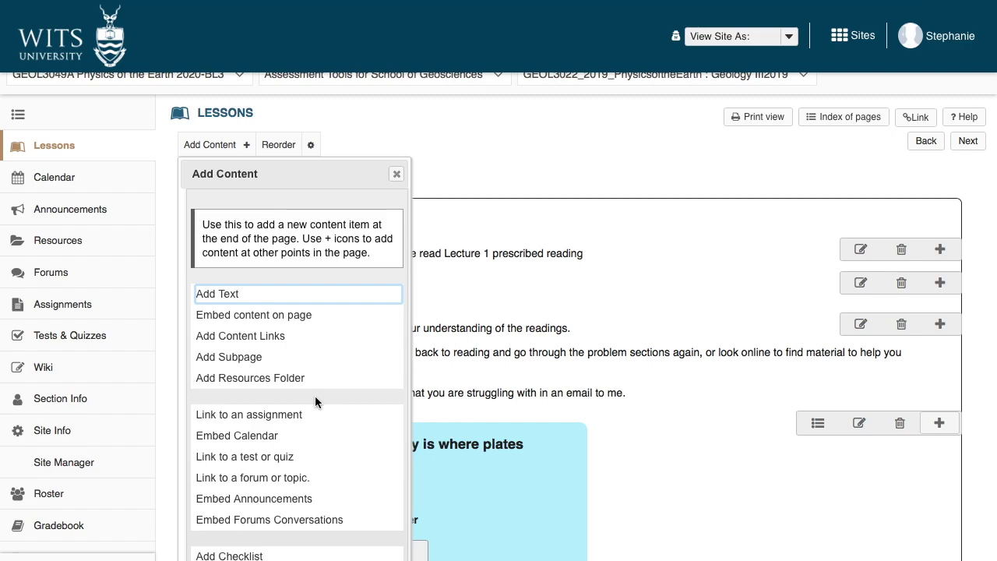
{"action": "scroll", "coordinate": [315, 396], "scroll_direction": "down", "scroll_amount": 3}
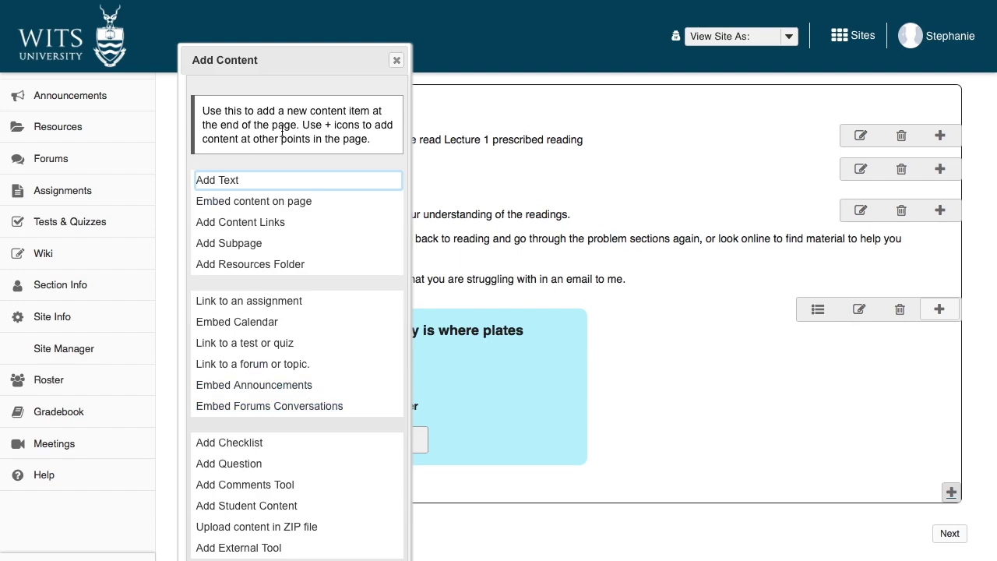
{"action": "left_click", "coordinate": [227, 182]}
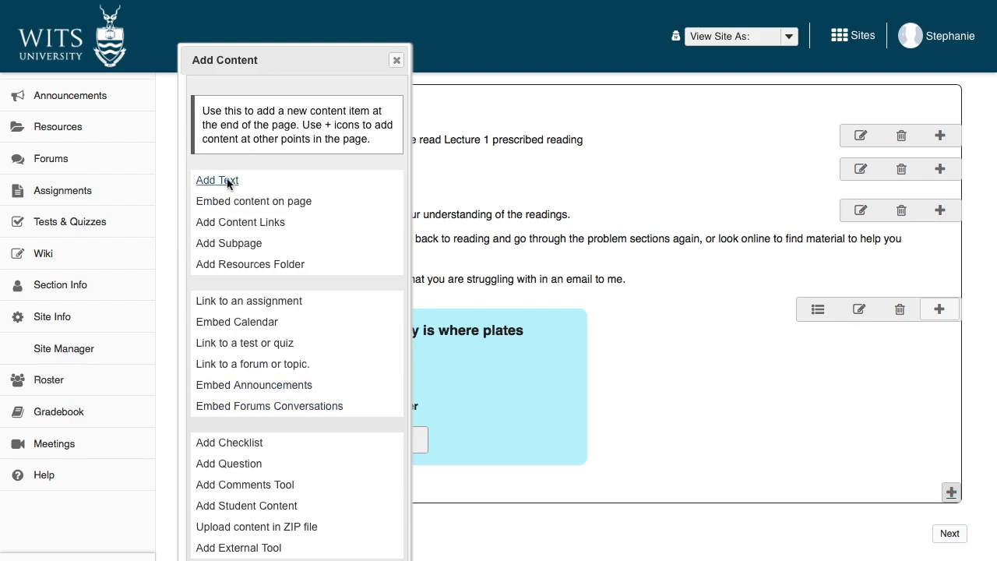
{"action": "left_click", "coordinate": [267, 384]}
{"action": "type", "text": "Please see the lectur"}
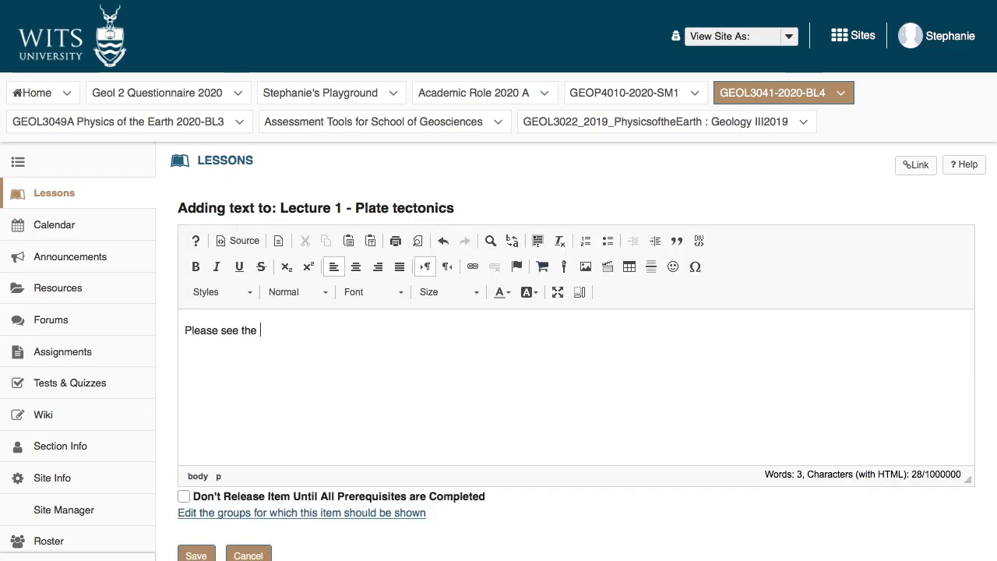
{"action": "key", "text": "BackSpace"}
{"action": "key", "text": "BackSpace"}
{"action": "key", "text": "BackSpace"}
{"action": "key", "text": "BackSpace"}
{"action": "key", "text": "BackSpace"}
{"action": "key", "text": "BackSpace"}
{"action": "key", "text": "BackSpace"}
{"action": "key", "text": "BackSpace"}
{"action": "key", "text": "BackSpace"}
{"action": "key", "text": "BackSpace"}
{"action": "type", "text": "Lectu"}
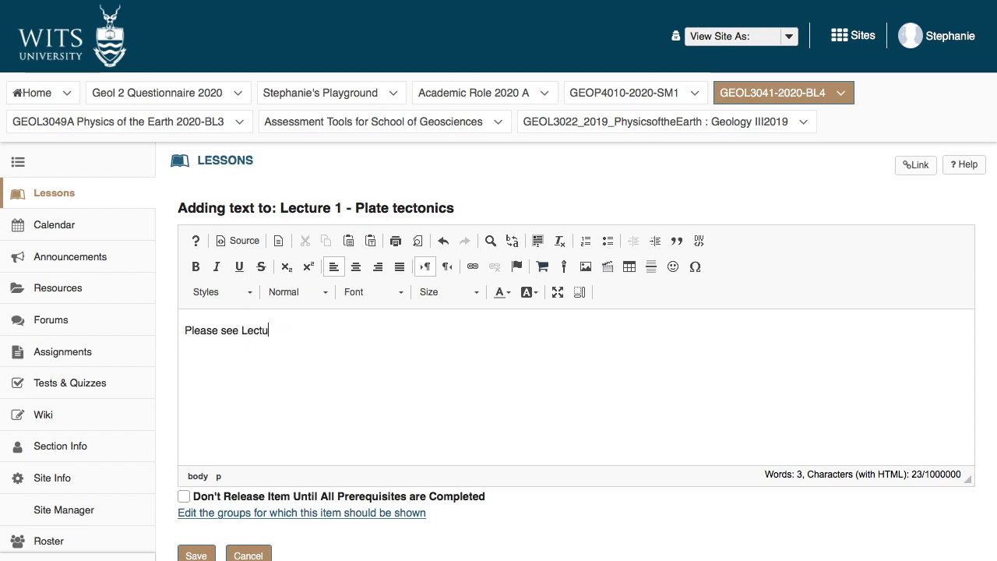
{"action": "type", "text": "re 1 in the resournce"}
{"action": "key", "text": "BackSpace"}
{"action": "key", "text": "BackSpace"}
{"action": "key", "text": "BackSpace"}
{"action": "type", "text": "ce "}
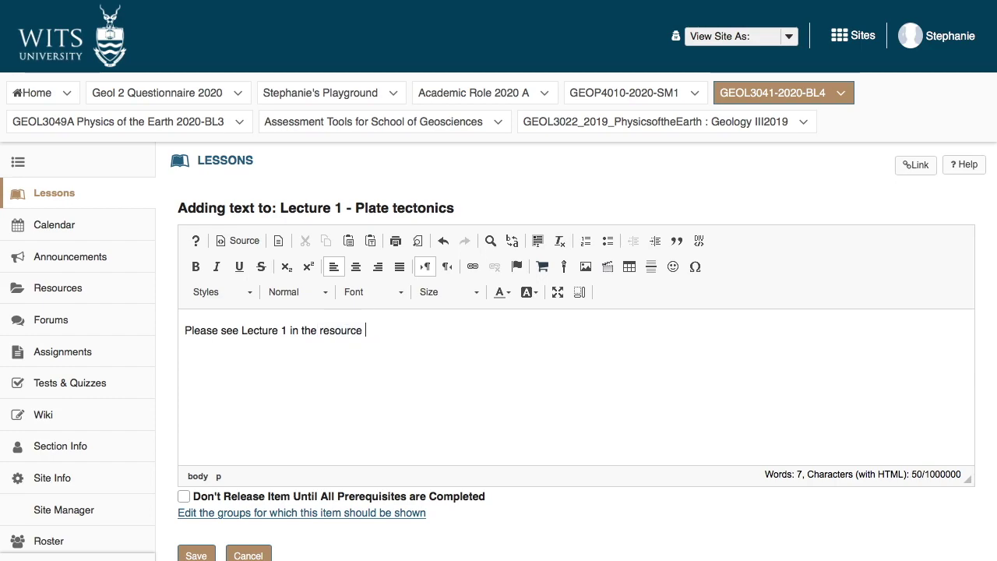
{"action": "type", "text": "folder below"}
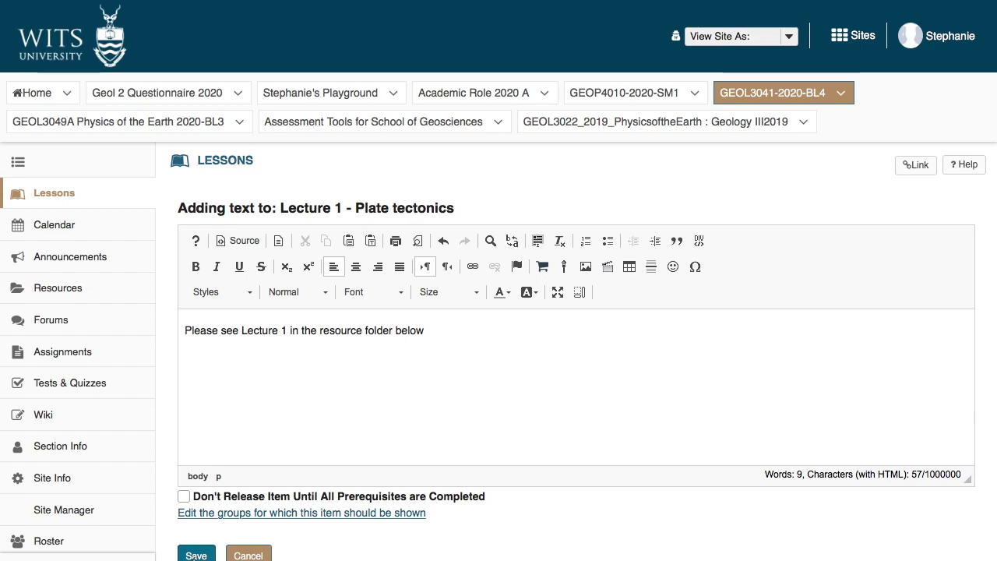
Step: Add a second line reading "Go through the lecture powerpoint and answer the question that follows" and save the text item
{"action": "type", "text": "Go through the "}
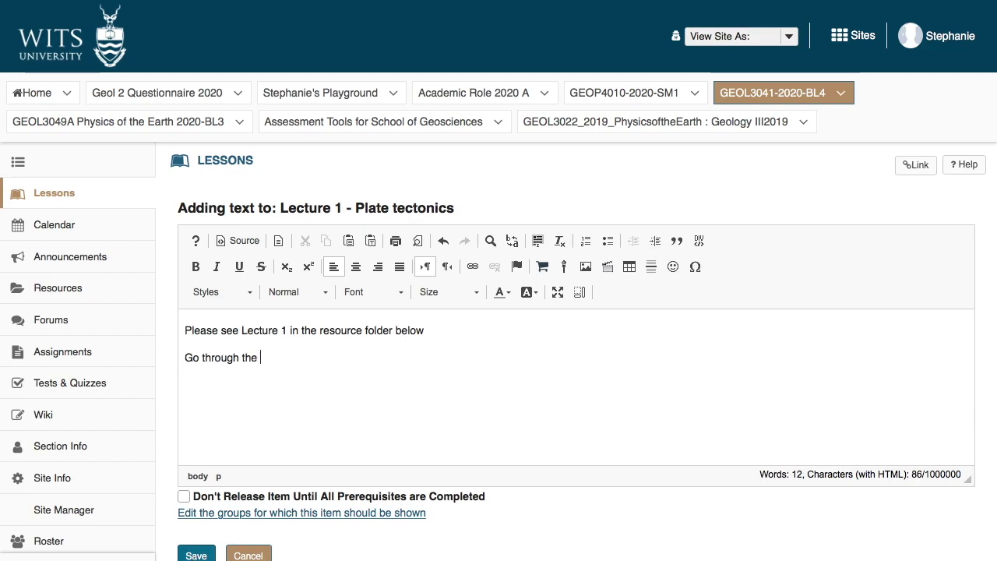
{"action": "type", "text": "lecture powerpoint"}
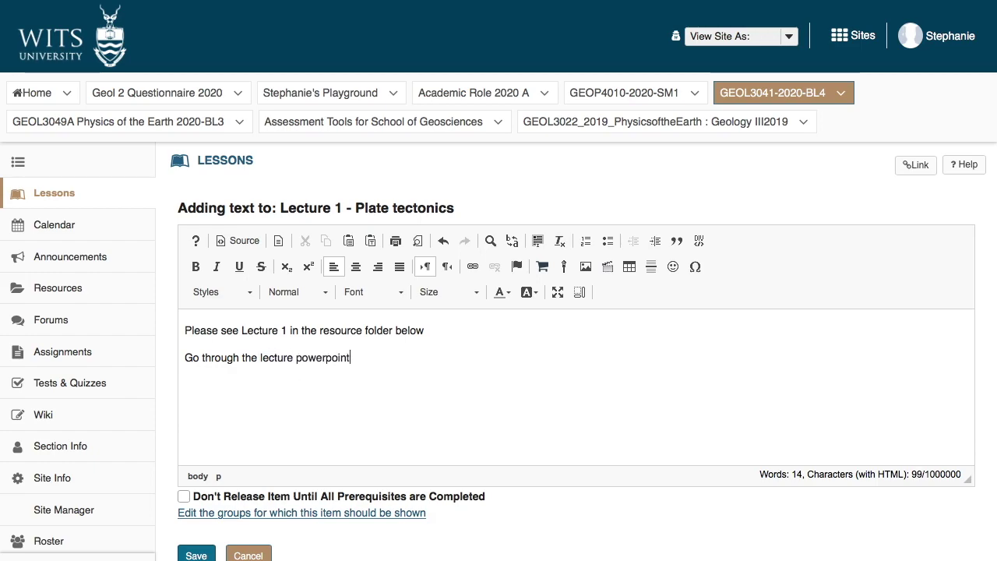
{"action": "type", "text": " and answer the quetio"}
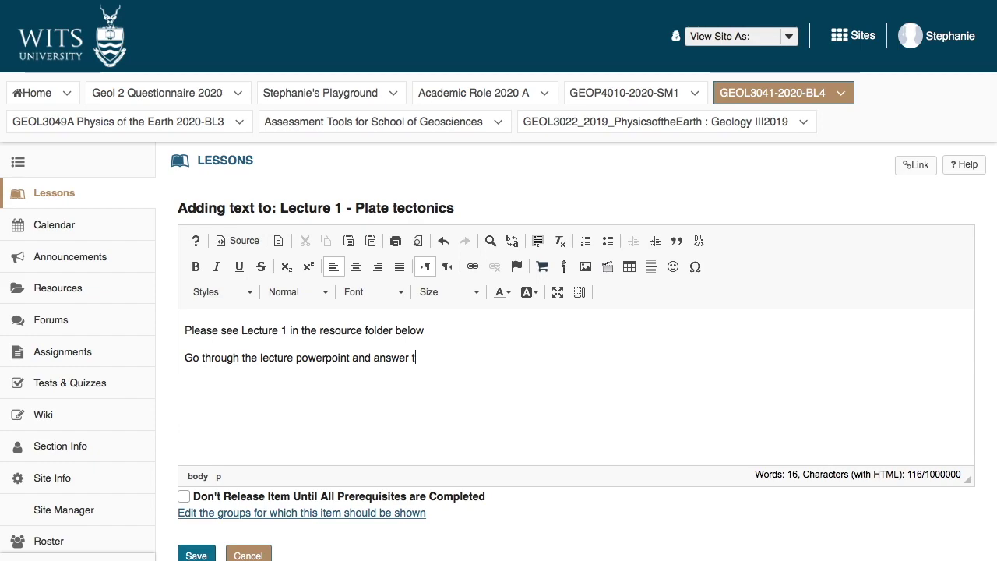
{"action": "key", "text": "BackSpace"}
{"action": "key", "text": "BackSpace"}
{"action": "key", "text": "BackSpace"}
{"action": "type", "text": "stion that follows"}
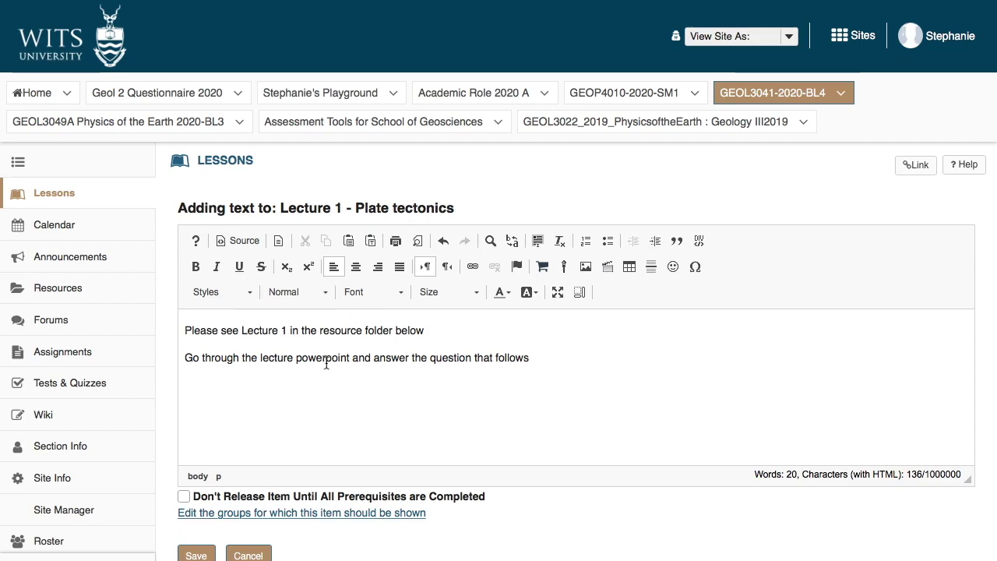
{"action": "left_click", "coordinate": [200, 555]}
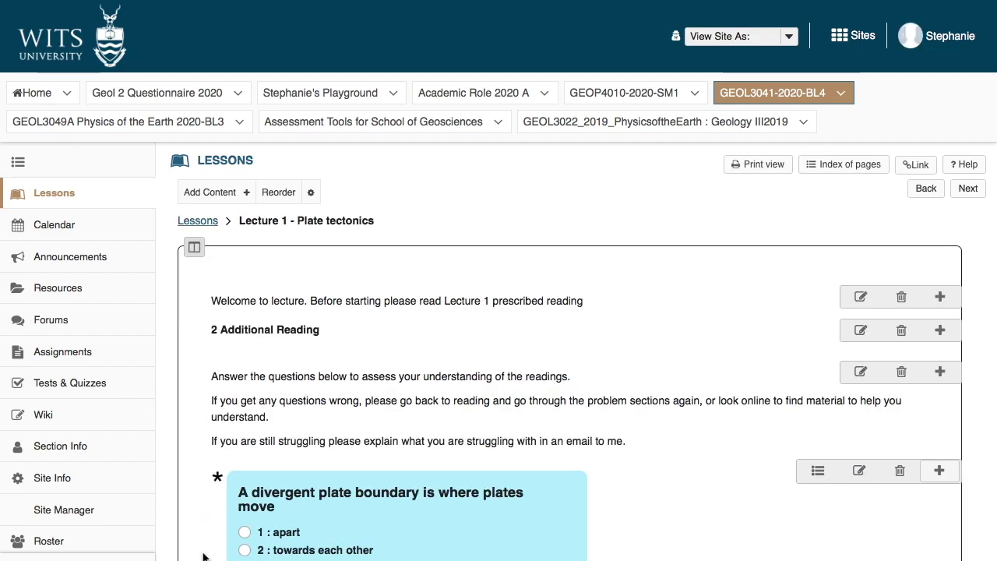
Step: Embed the "1 Lecture ppts" resources folder at the end of the Lecture 1 subpage
{"action": "scroll", "coordinate": [203, 555], "scroll_direction": "down", "scroll_amount": 3}
{"action": "scroll", "coordinate": [205, 554], "scroll_direction": "up", "scroll_amount": 5}
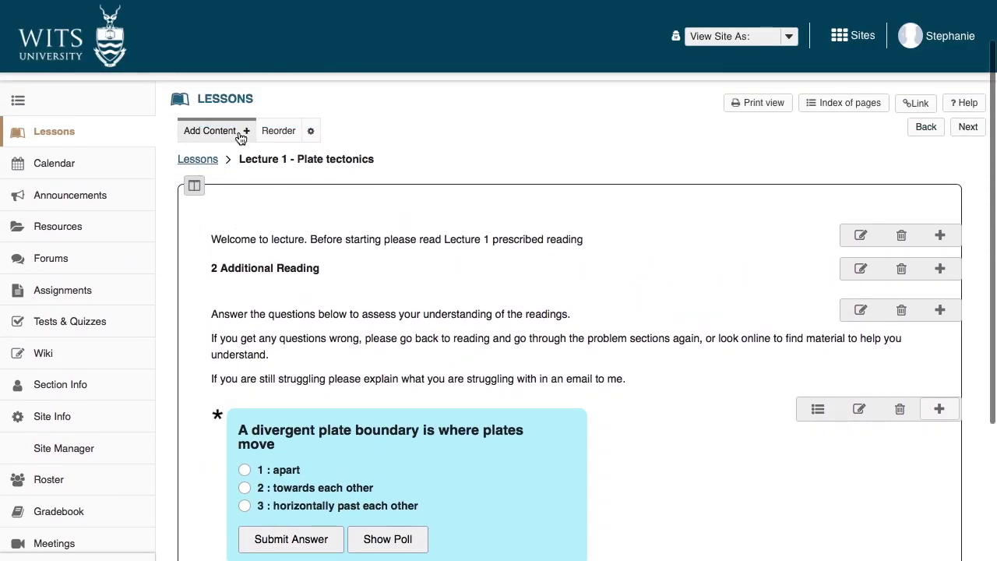
{"action": "left_click", "coordinate": [240, 132]}
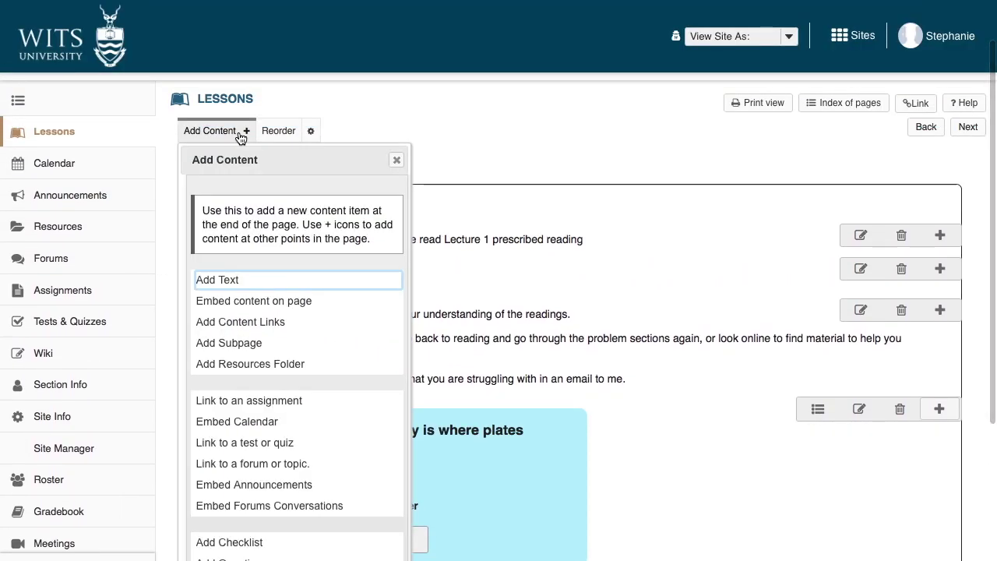
{"action": "left_click", "coordinate": [264, 366]}
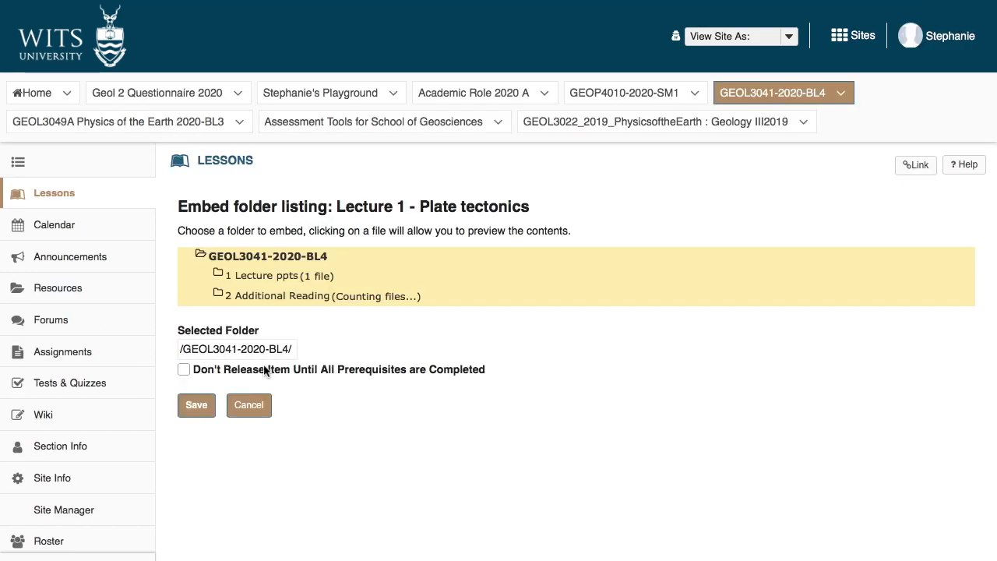
{"action": "left_click", "coordinate": [271, 277]}
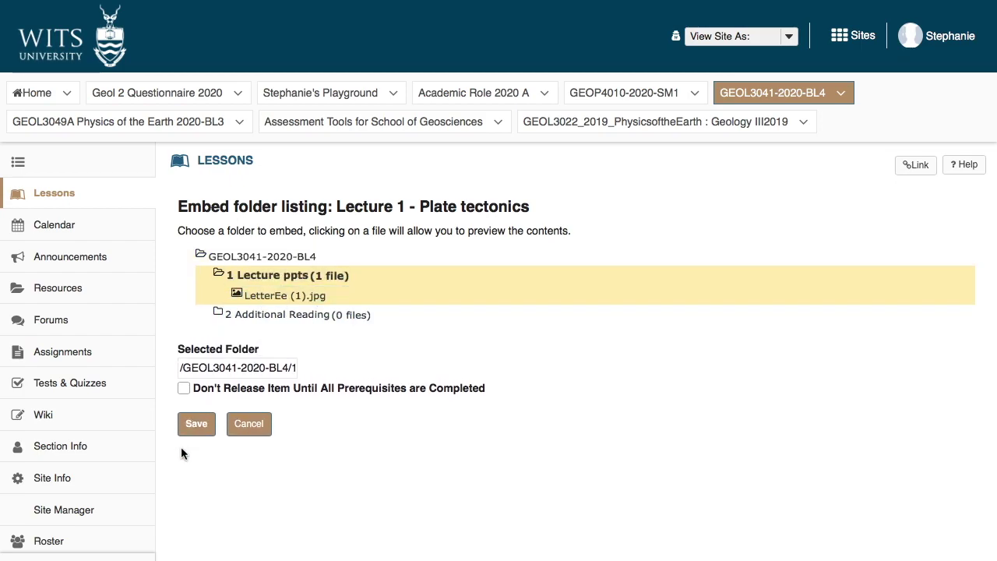
{"action": "left_click", "coordinate": [197, 423]}
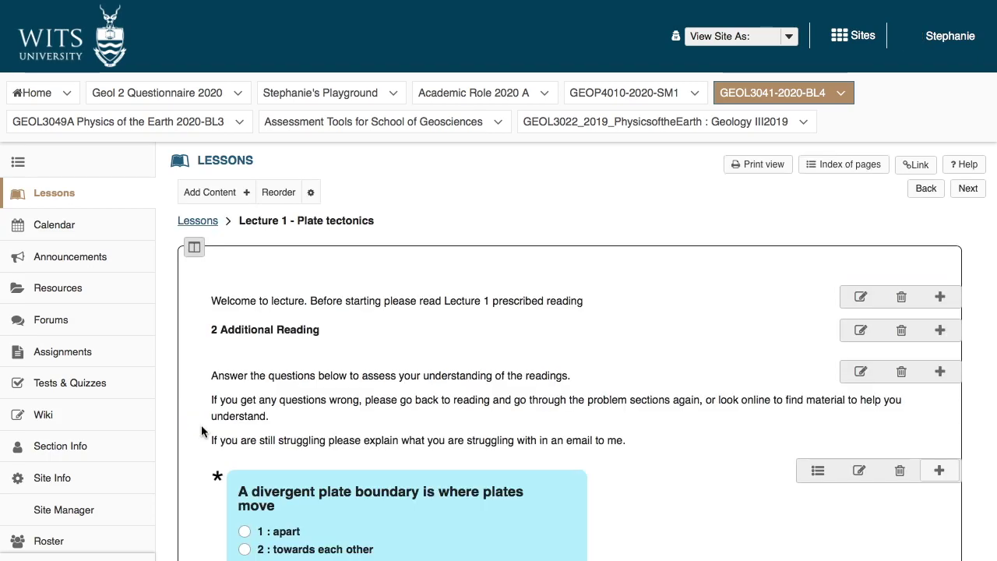
{"action": "scroll", "coordinate": [202, 429], "scroll_direction": "down", "scroll_amount": 5}
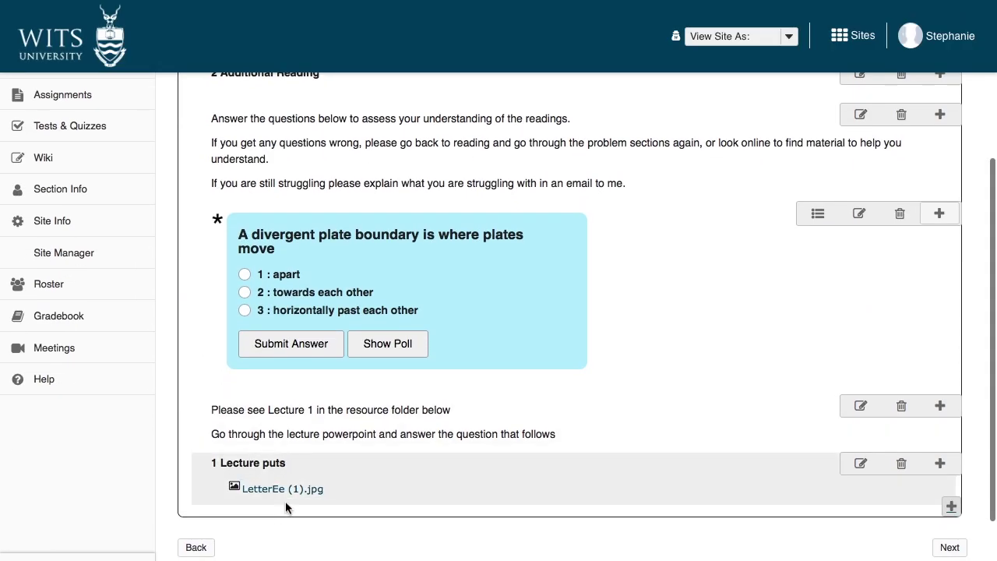
Step: Start another text item on the Lecture 1 subpage with the line "At the end of this lecture you should have"
{"action": "scroll", "coordinate": [271, 521], "scroll_direction": "up", "scroll_amount": 3}
{"action": "scroll", "coordinate": [271, 522], "scroll_direction": "up", "scroll_amount": 2}
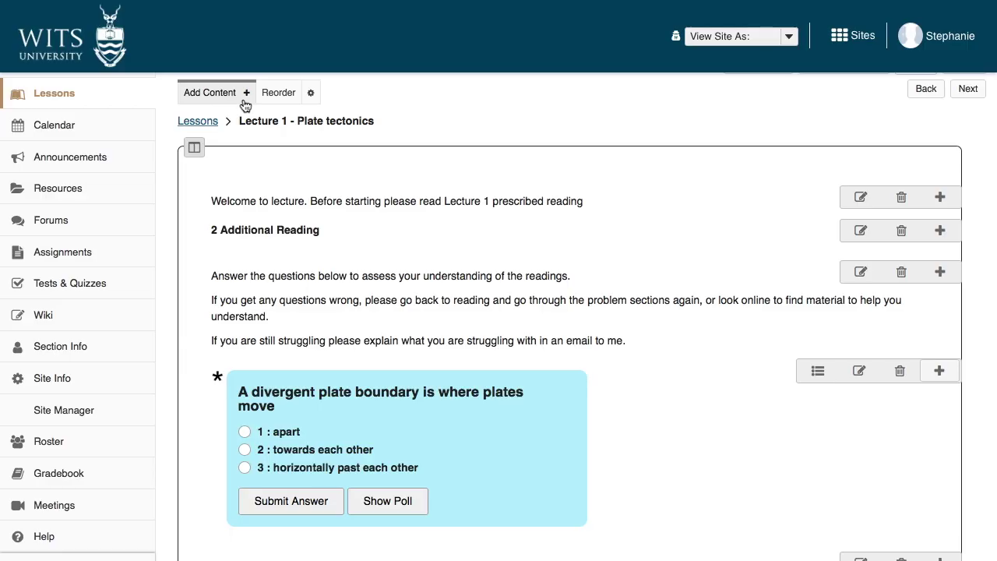
{"action": "left_click", "coordinate": [244, 98]}
{"action": "scroll", "coordinate": [255, 404], "scroll_direction": "down", "scroll_amount": 2}
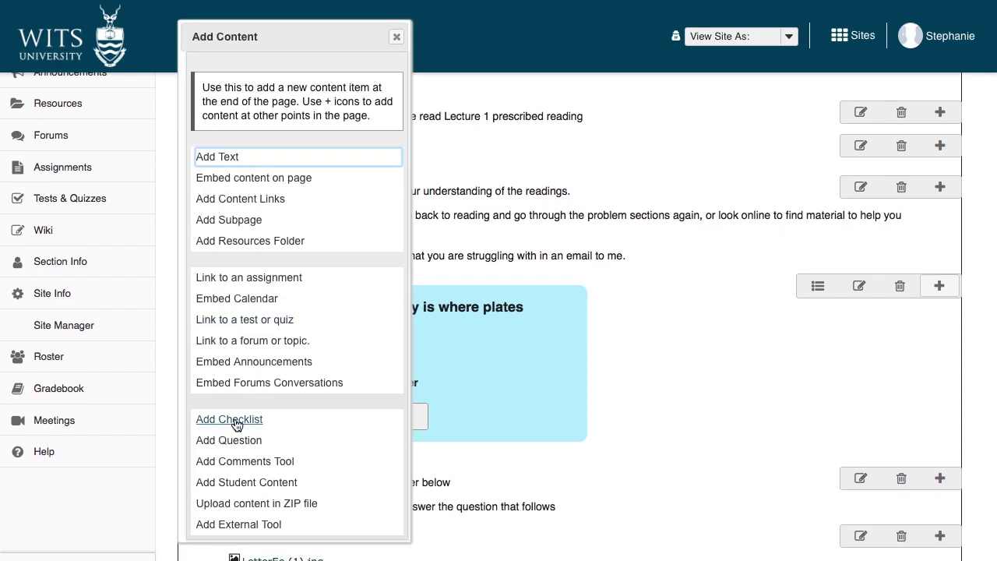
{"action": "left_click", "coordinate": [227, 158]}
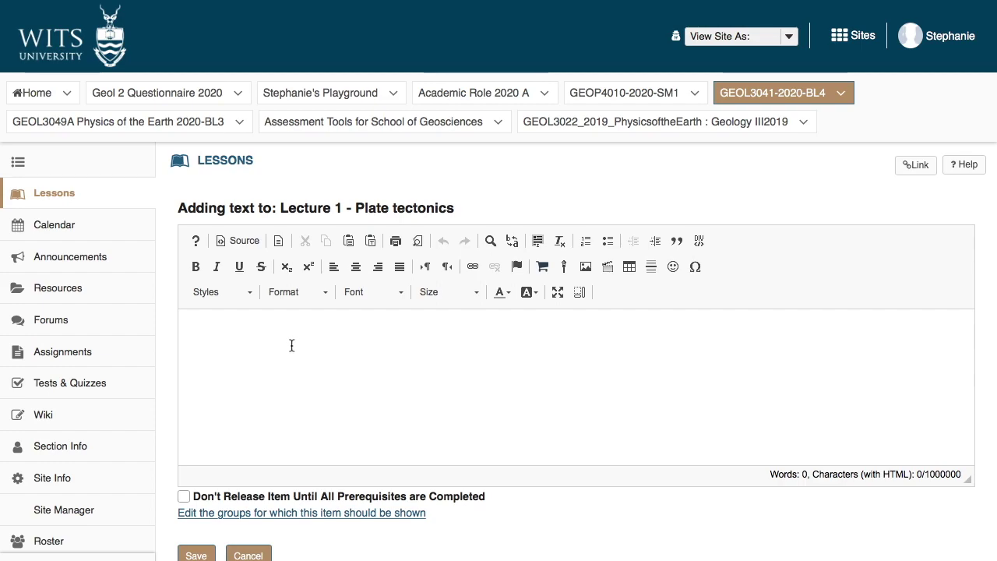
{"action": "type", "text": "At the "}
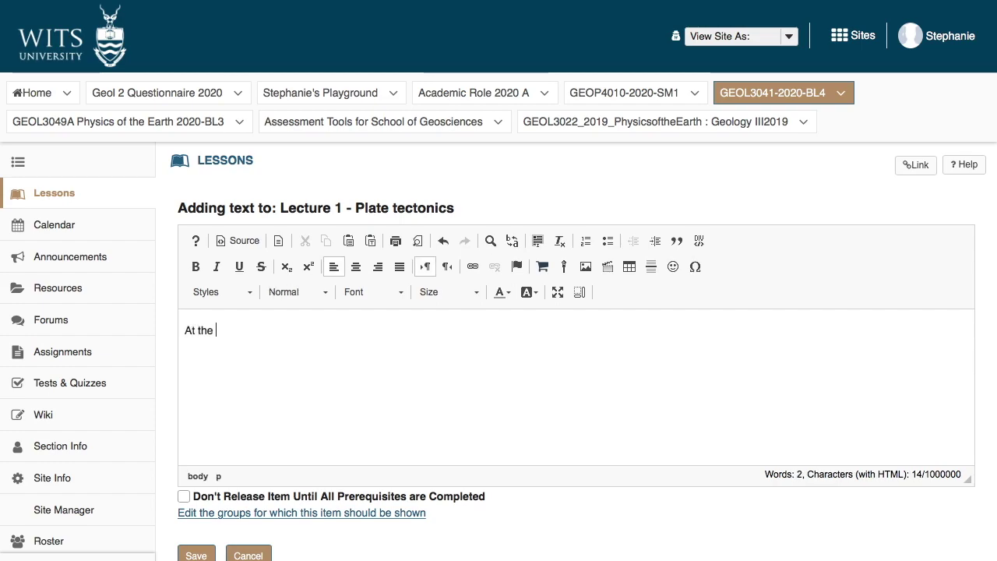
{"action": "type", "text": "end of this lect"}
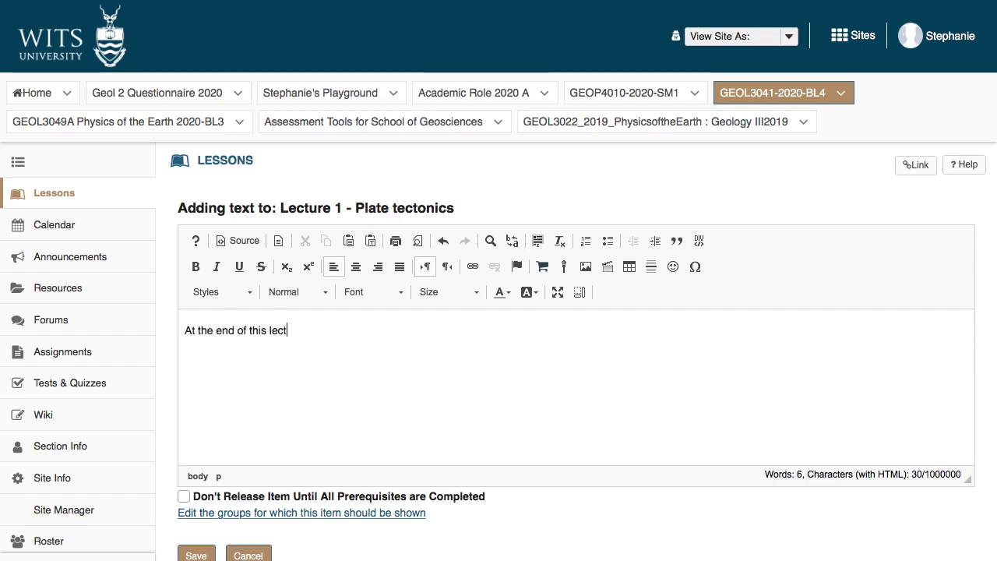
{"action": "type", "text": "ure you should have"}
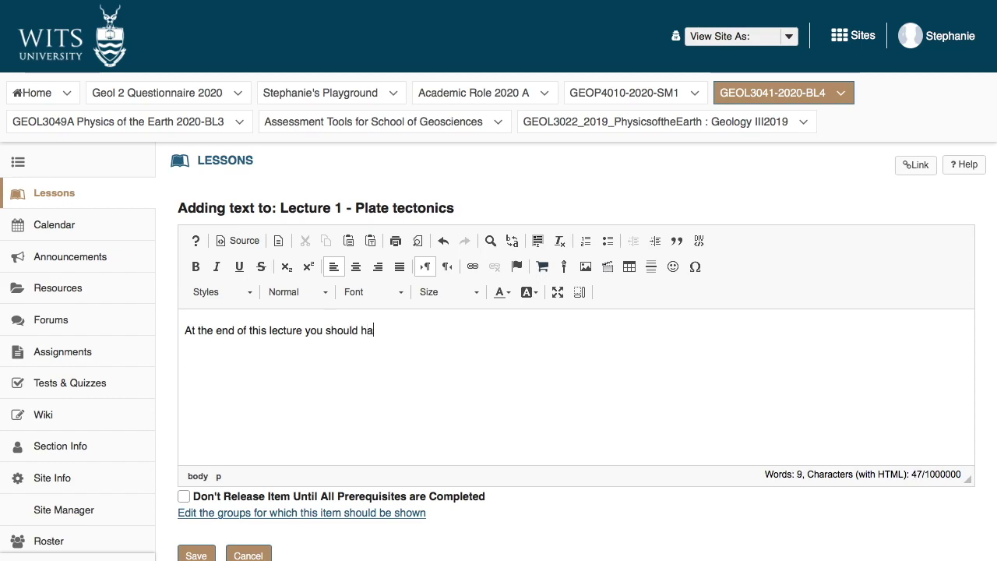
Step: Add the numbered lines "1. Read the prescribed reading" and "2. Answered the related question" below the opening line
{"action": "key", "text": "Return"}
{"action": "type", "text": "1. Read the pres"}
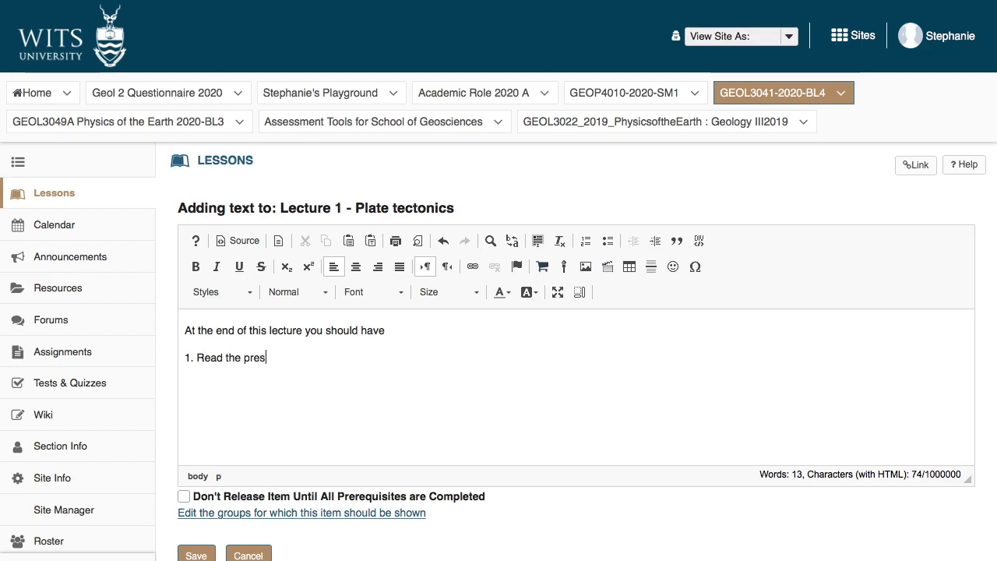
{"action": "type", "text": "cribed reading 2"}
{"action": "key", "text": "BackSpace"}
{"action": "key", "text": "Return"}
{"action": "type", "text": "2. "}
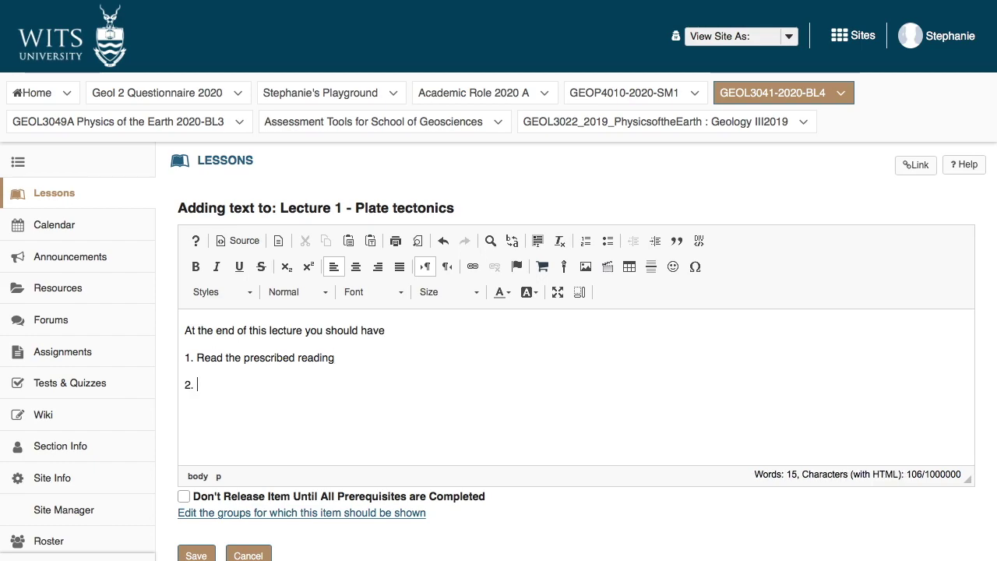
{"action": "type", "text": "Answered the r"}
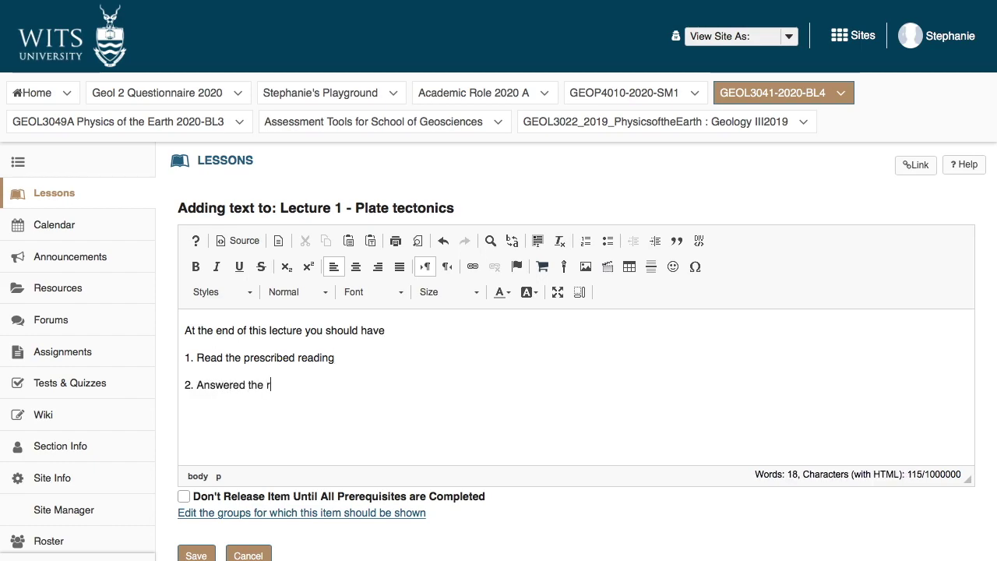
{"action": "type", "text": "ela"}
{"action": "key", "text": "BackSpace"}
{"action": "key", "text": "BackSpace"}
{"action": "type", "text": "elated qu"}
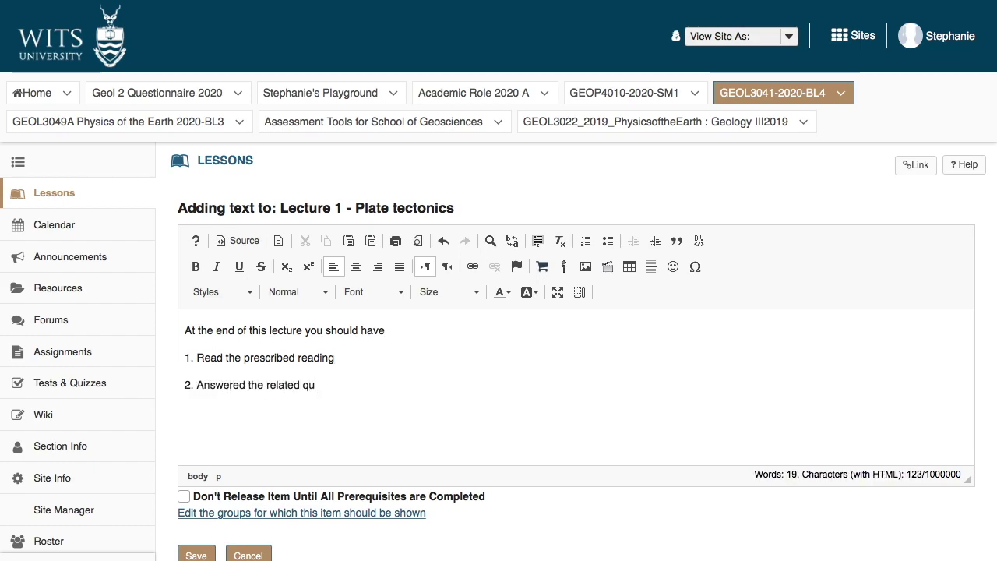
{"action": "type", "text": "estion"}
Step: Add line "3. Gone through the powerpoint" and a line 4 that copies the wording "Answered the related question" from line 2
{"action": "key", "text": "Return"}
{"action": "type", "text": "3. Gone through"}
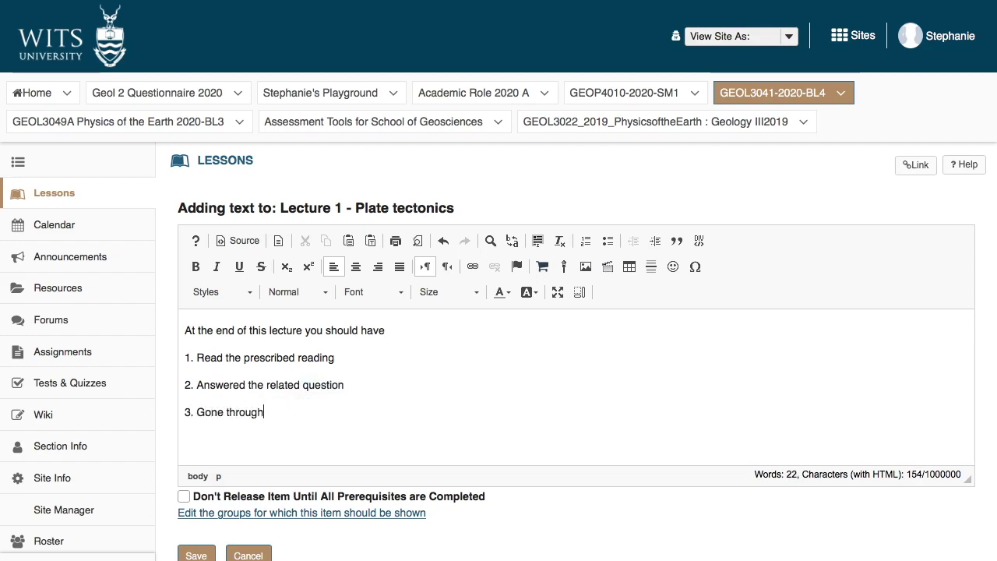
{"action": "type", "text": " the powerpoint"}
{"action": "key", "text": "Return"}
{"action": "type", "text": "4."}
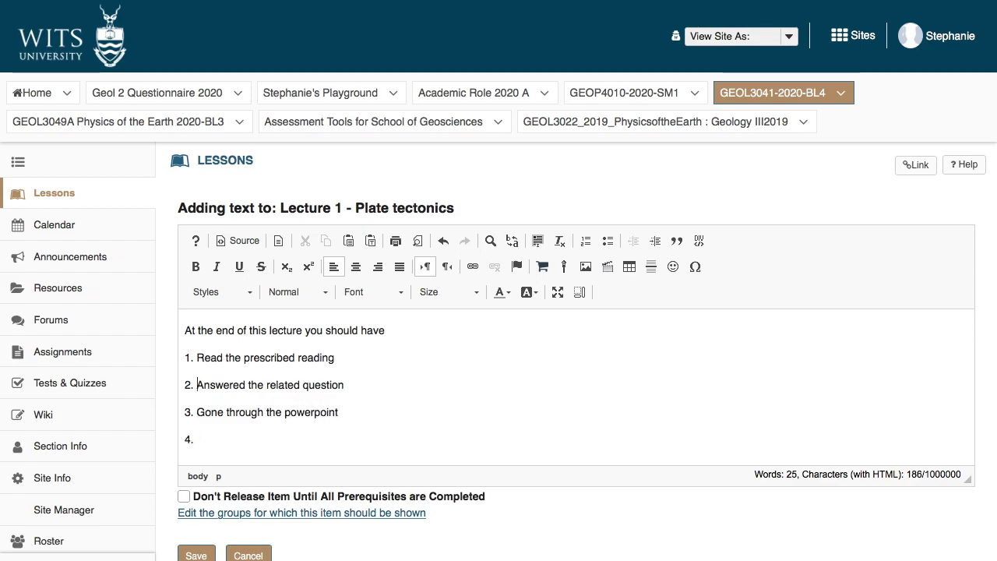
{"action": "key", "text": "shift+Down"}
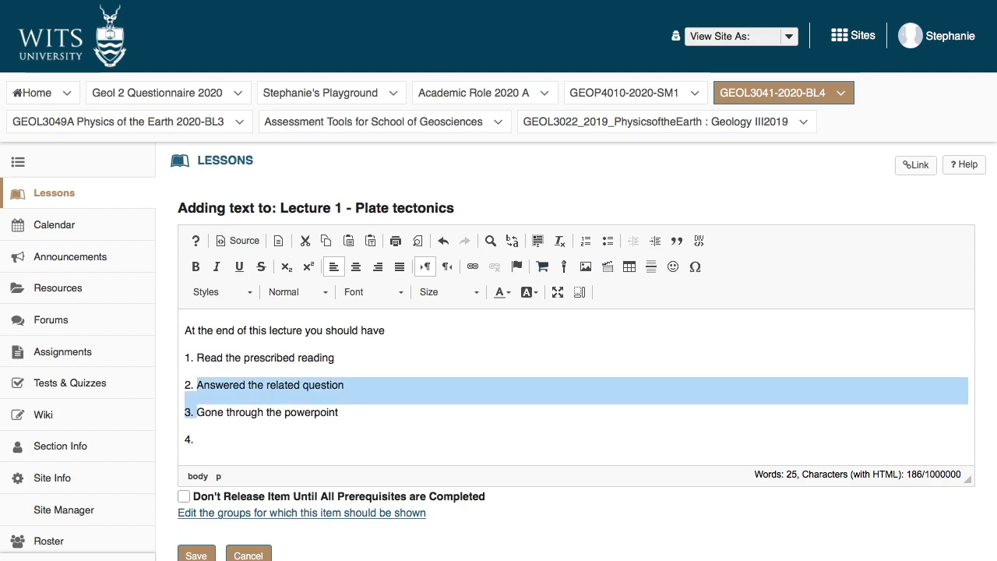
{"action": "left_click", "coordinate": [352, 385], "text": "shift"}
{"action": "key", "text": "ctrl+c"}
{"action": "left_click", "coordinate": [275, 435]}
{"action": "key", "text": "ctrl+v"}
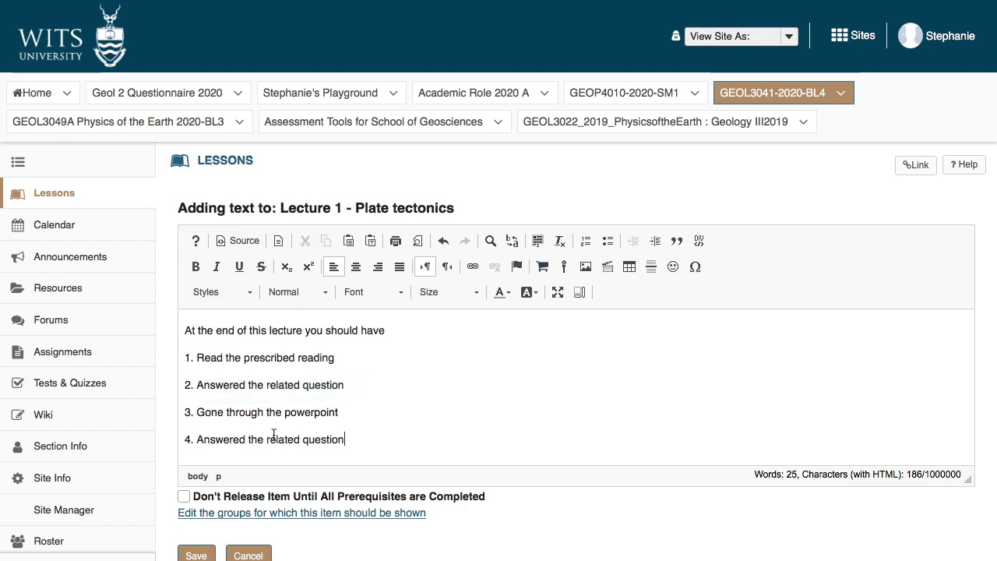
Step: Add a fifth line reading "5. Submitted your points of view on the forum"
{"action": "key", "text": "Return"}
{"action": "type", "text": "5. "}
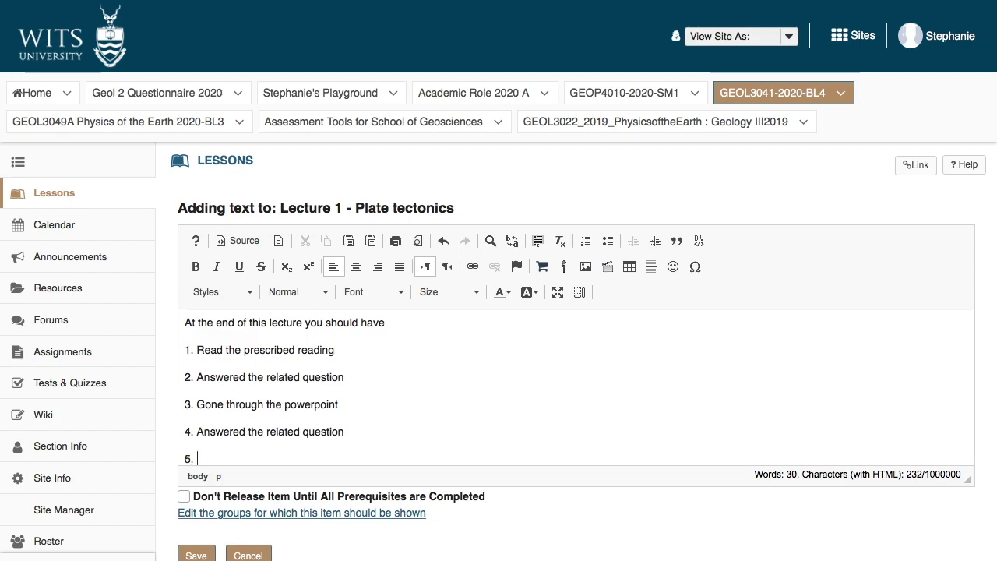
{"action": "type", "text": "Submitted"}
{"action": "type", "text": "your points"}
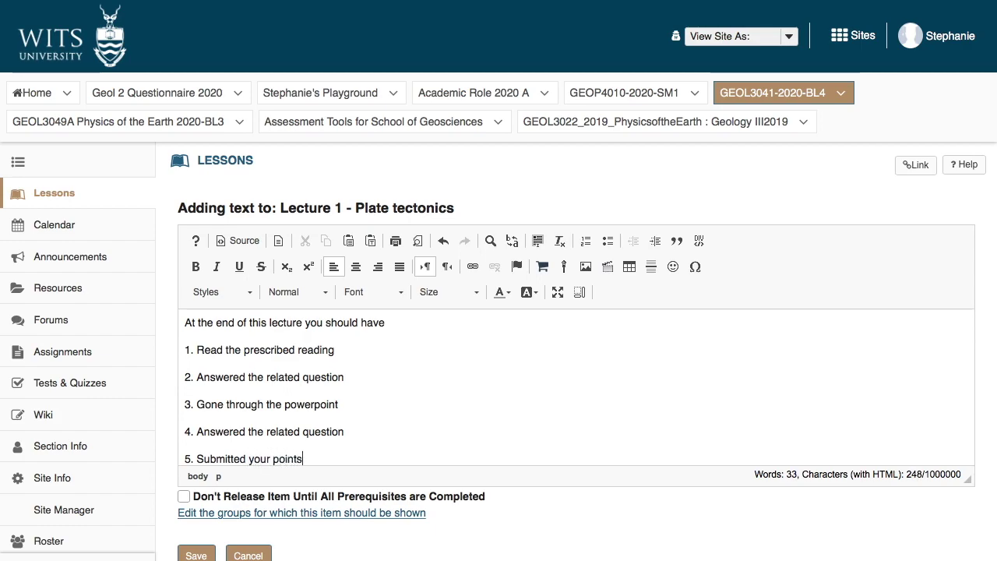
{"action": "type", "text": " of view on the foru"}
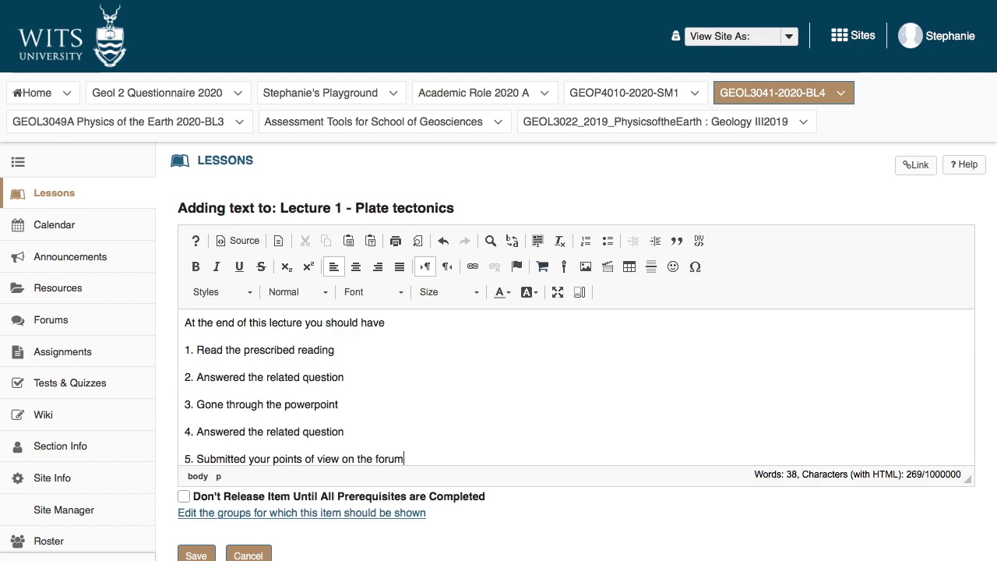
Step: Add a sixth line reading "6. Submitted your comments on this lecture to the lecturer" and save the text item
{"action": "type", "text": "m"}
{"action": "key", "text": "Return"}
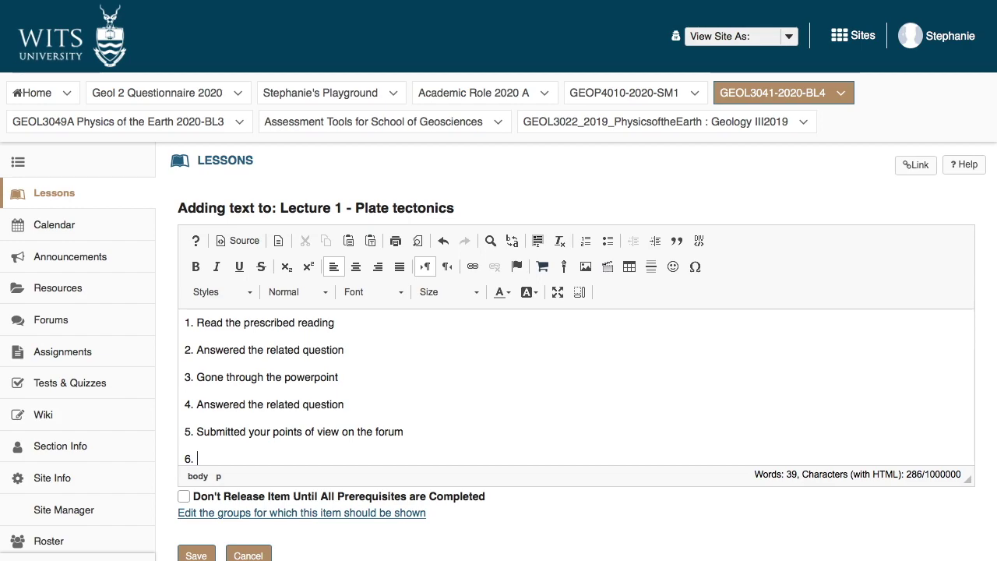
{"action": "type", "text": "6. Submitted your comments on this lec"}
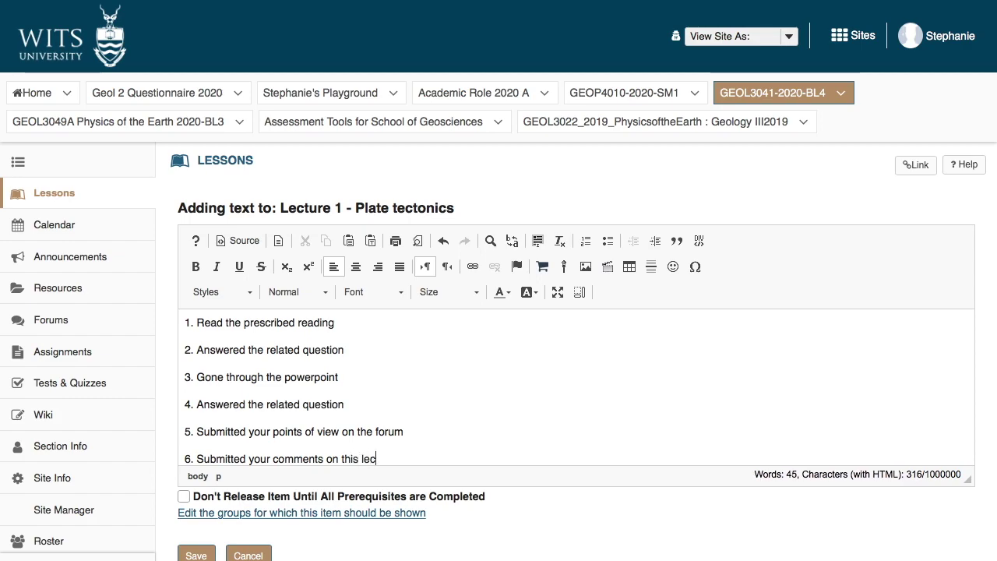
{"action": "type", "text": "ture to the lectu"}
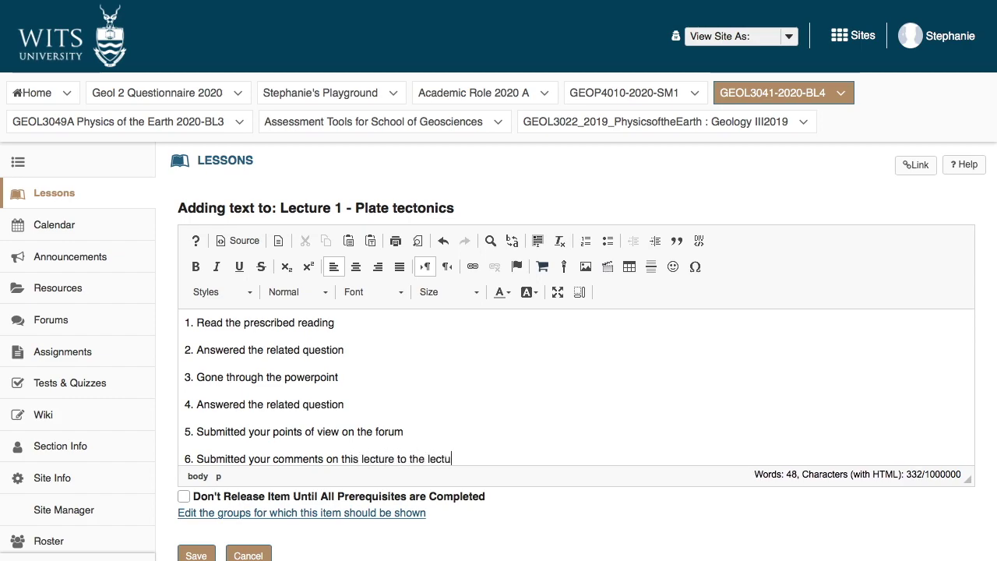
{"action": "type", "text": "rer"}
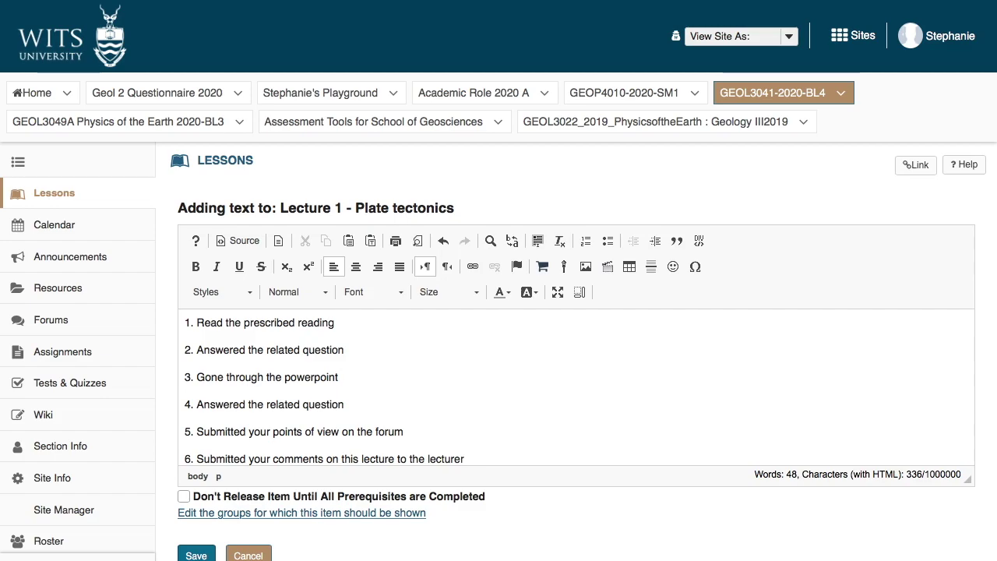
{"action": "left_click", "coordinate": [196, 554]}
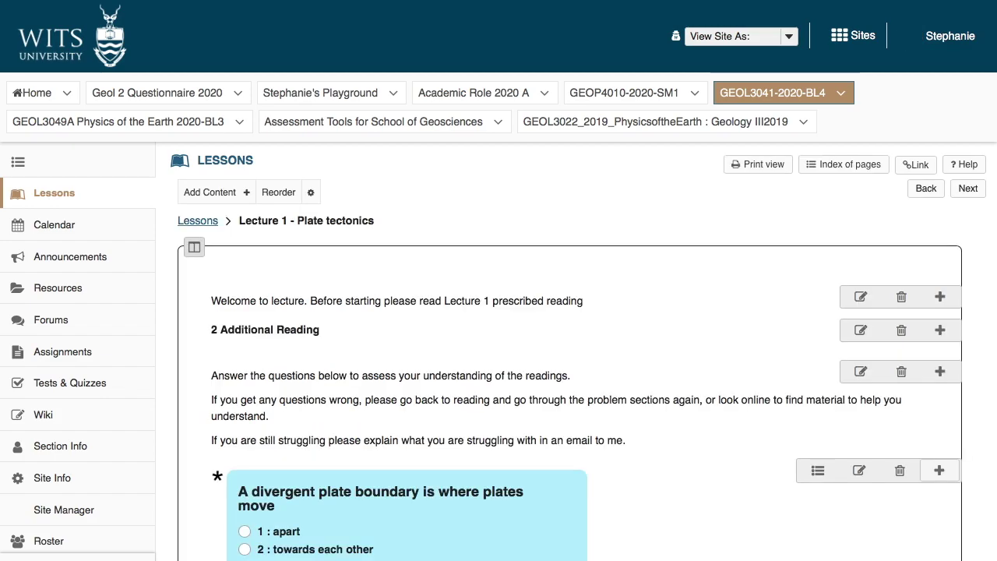
Step: Cut the six numbered lines from the end-of-lecture text item, keep only its opening line, and save it
{"action": "scroll", "coordinate": [498, 311], "scroll_direction": "down", "scroll_amount": 10}
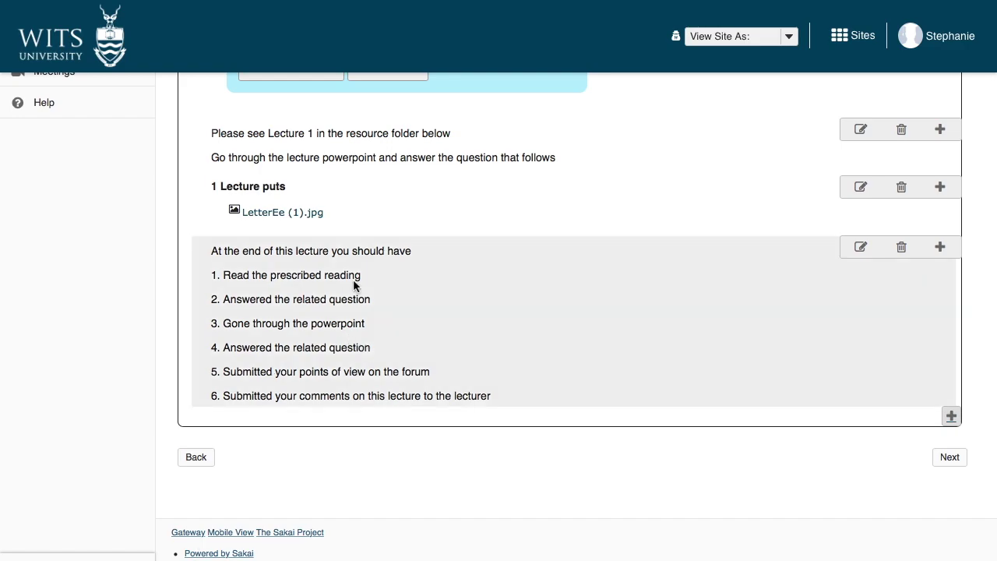
{"action": "left_click", "coordinate": [860, 248]}
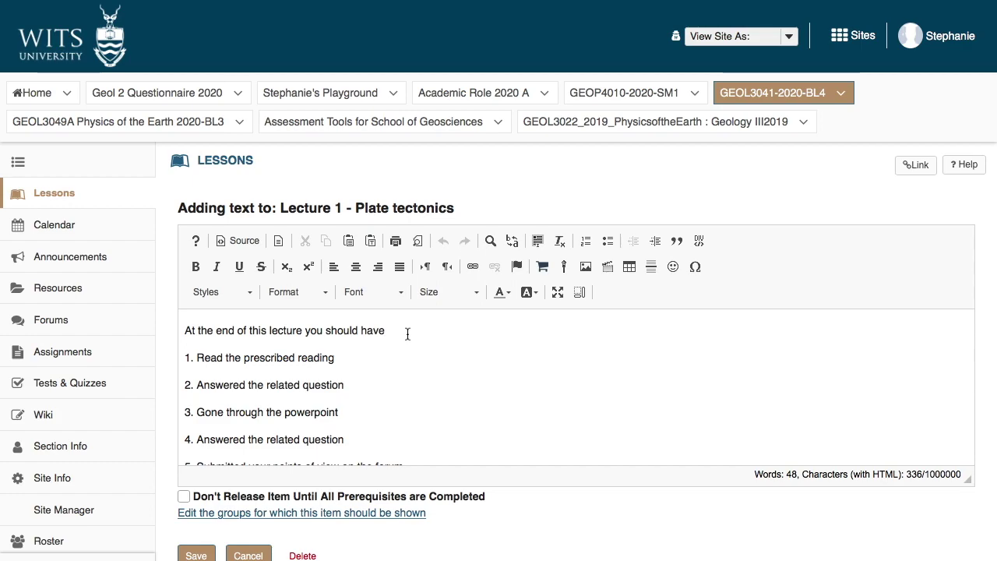
{"action": "left_click", "coordinate": [185, 359]}
{"action": "scroll", "coordinate": [185, 359], "scroll_direction": "down", "scroll_amount": 2}
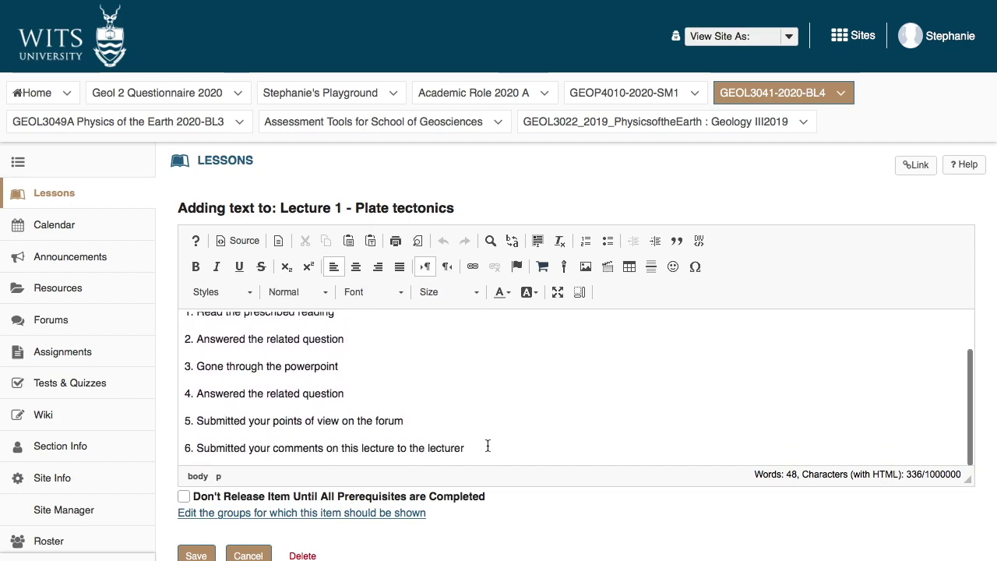
{"action": "key", "text": "ctrl+a"}
{"action": "key", "text": "ctrl+v"}
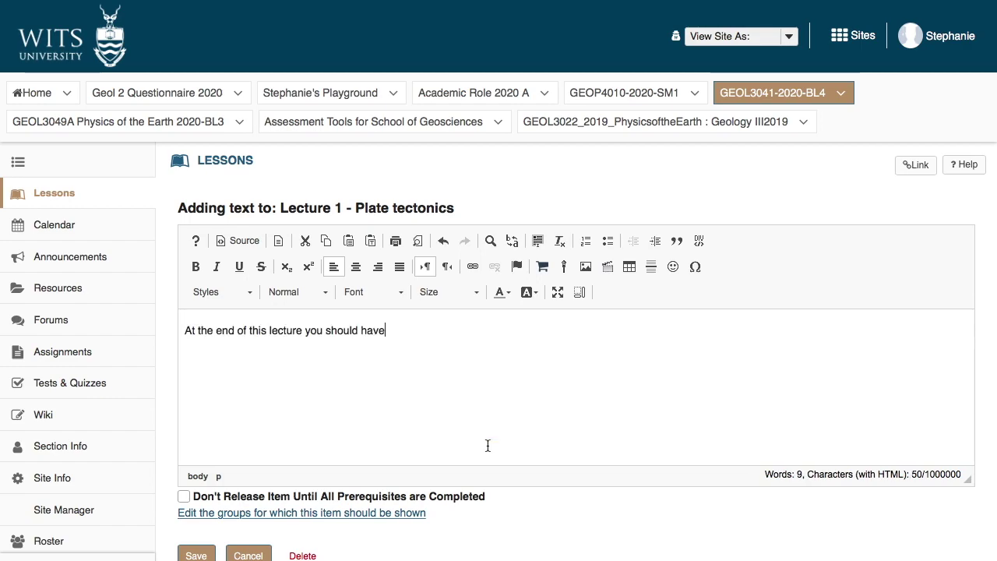
{"action": "left_click", "coordinate": [209, 555]}
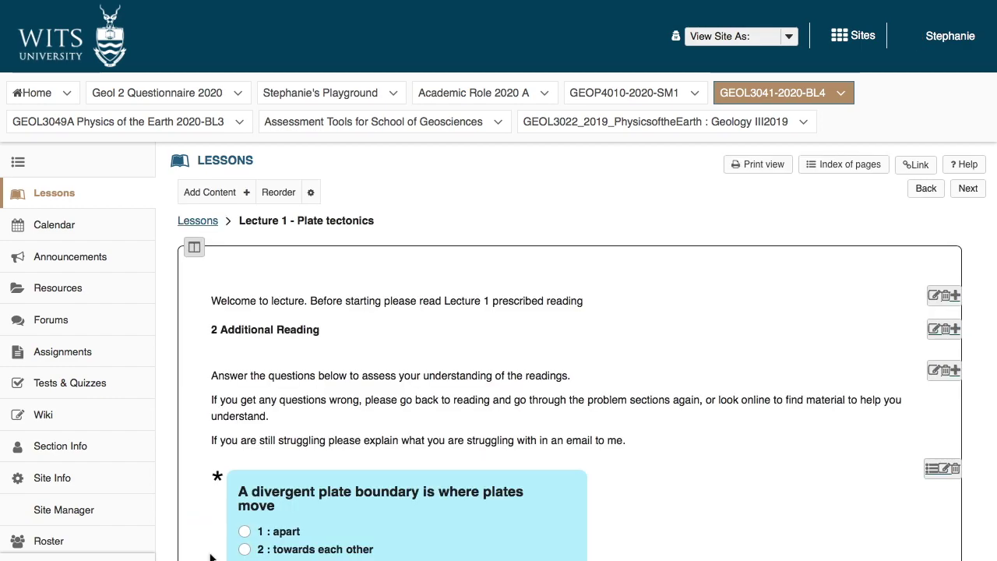
Step: Start a new checklist on the Lecture 1 subpage and title it "End of Lecture 1"
{"action": "scroll", "coordinate": [303, 408], "scroll_direction": "down", "scroll_amount": 5}
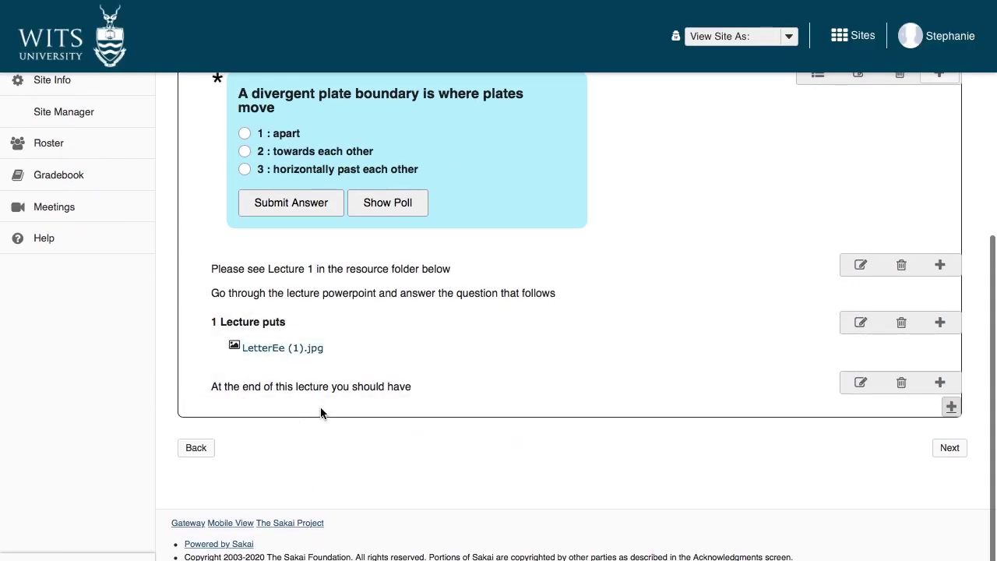
{"action": "scroll", "coordinate": [320, 406], "scroll_direction": "up", "scroll_amount": 10}
{"action": "left_click", "coordinate": [212, 192]}
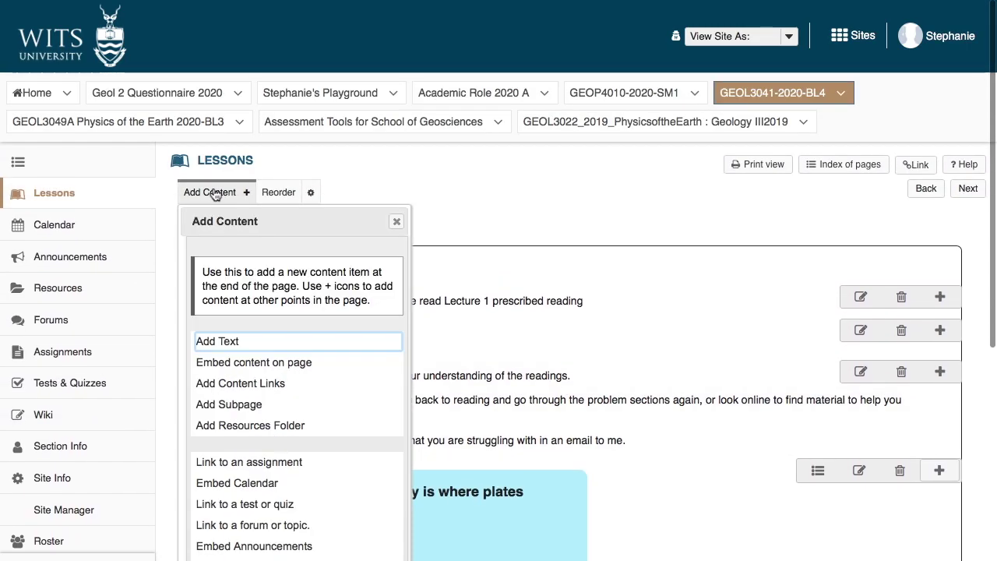
{"action": "scroll", "coordinate": [234, 459], "scroll_direction": "down", "scroll_amount": 3}
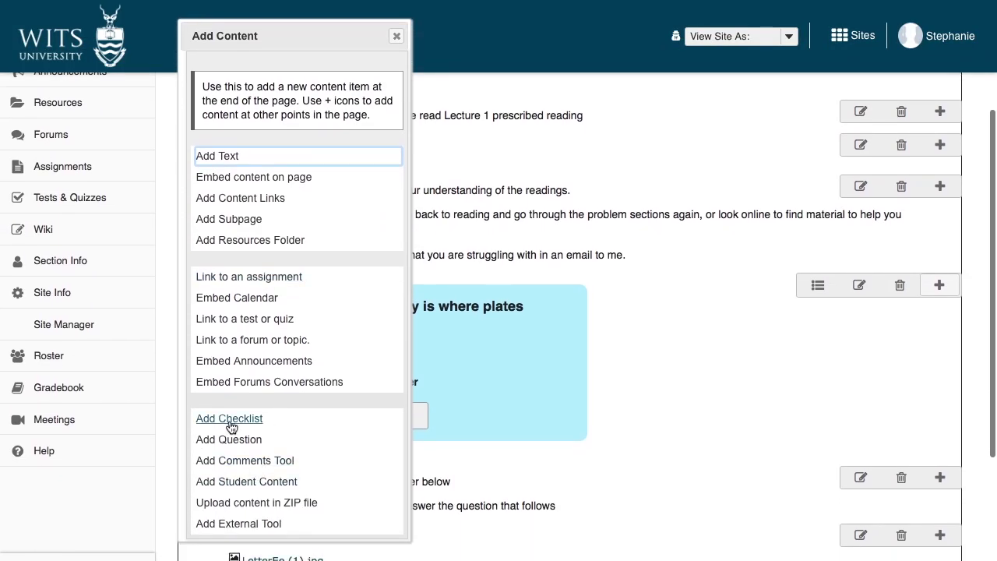
{"action": "left_click", "coordinate": [230, 419]}
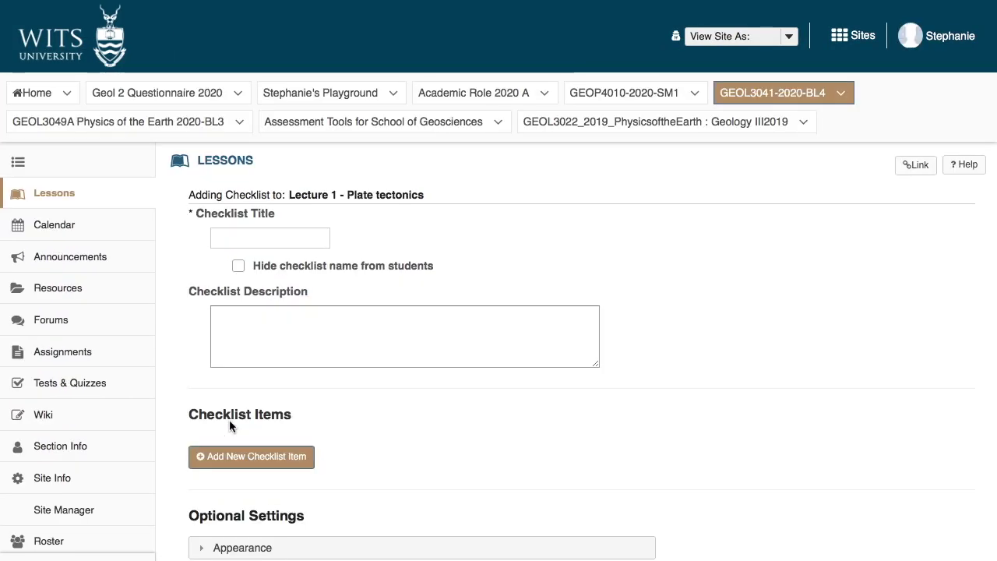
{"action": "left_click", "coordinate": [262, 239]}
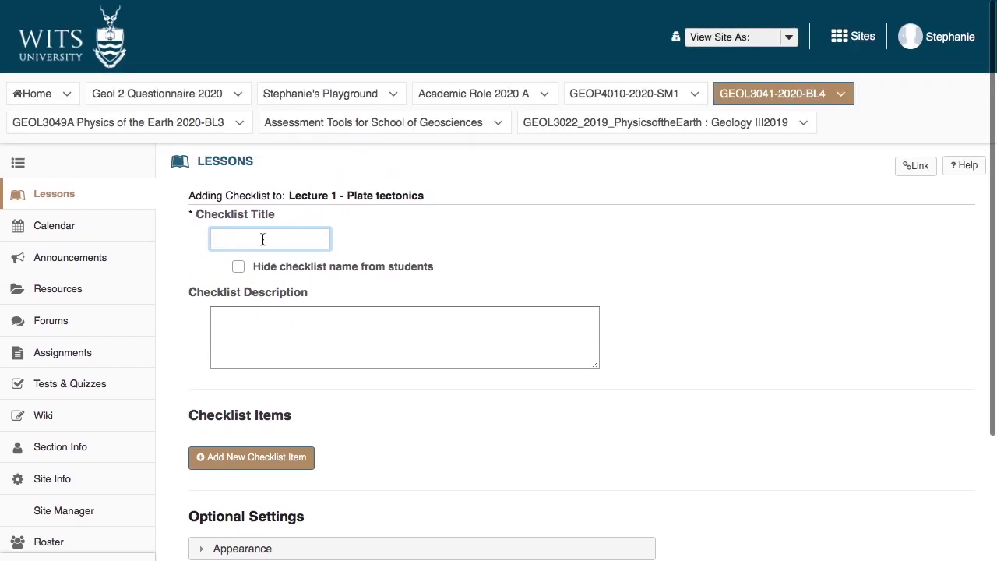
{"action": "type", "text": "End"}
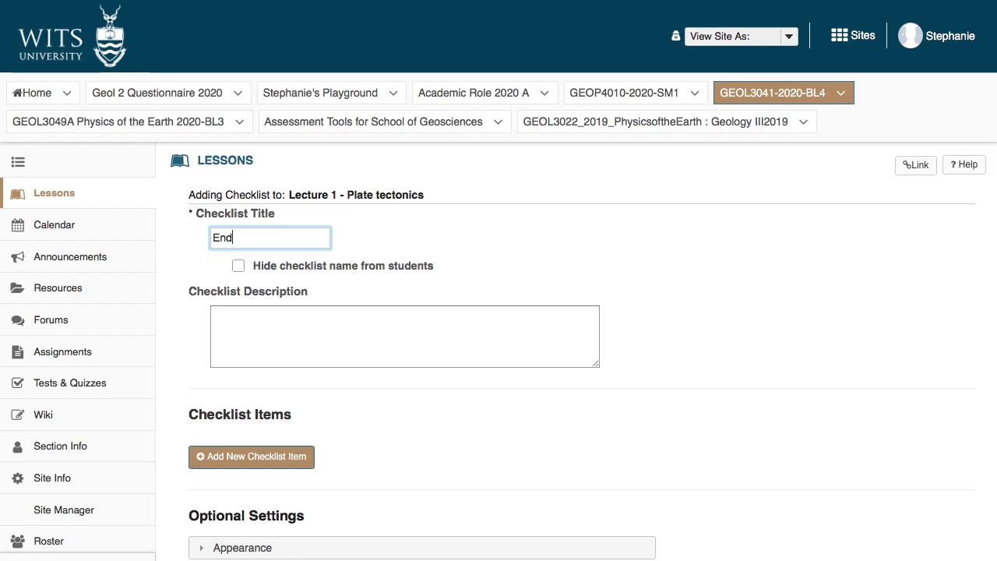
{"action": "type", "text": " of Lecture 1"}
Step: Enter the checklist description "At the end of this lecture you should have:"
{"action": "left_click", "coordinate": [265, 330]}
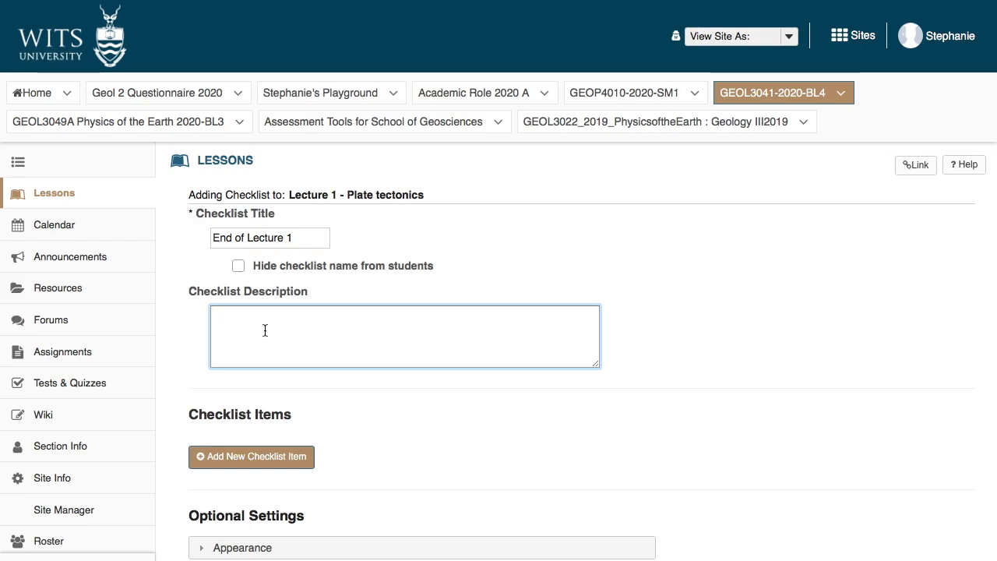
{"action": "type", "text": "At the end of this lecture you s"}
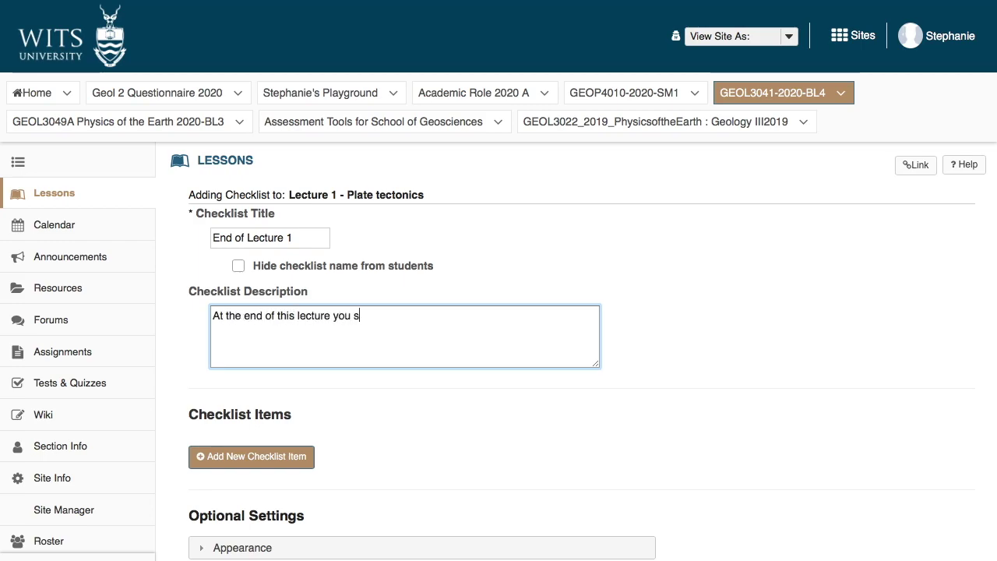
{"action": "type", "text": "hould be ab"}
{"action": "key", "text": "BackSpace"}
{"action": "type", "text": "have:"}
Step: Add a first checklist item from the cut lines, trimmed to "1. Read the prescribed reading"
{"action": "left_click", "coordinate": [249, 456]}
{"action": "type", "text": "6. Submitted your comments on this lecture to the lecturer"}
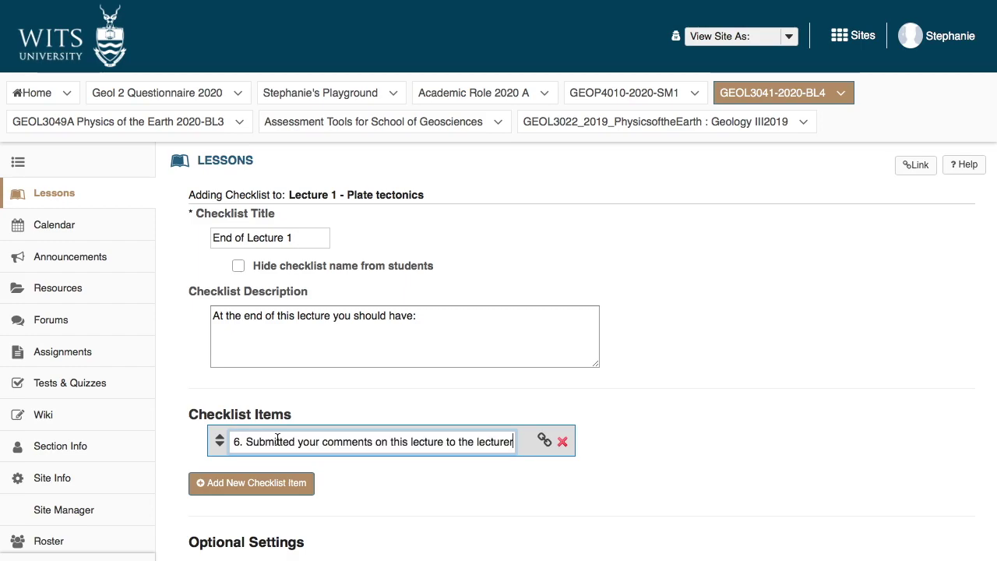
{"action": "key", "text": "ctrl+a"}
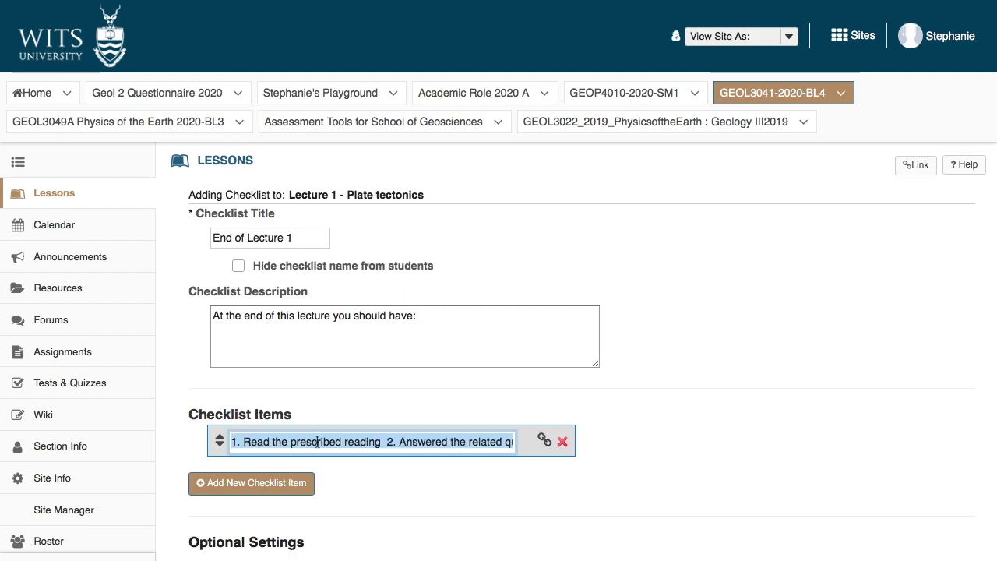
{"action": "left_click", "coordinate": [387, 441], "text": "shift"}
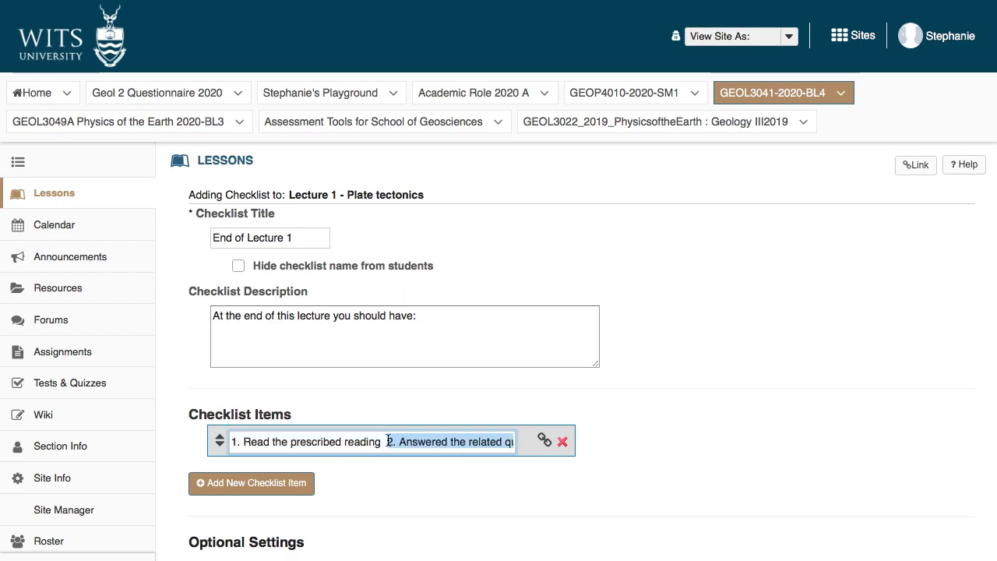
{"action": "key", "text": "BackSpace"}
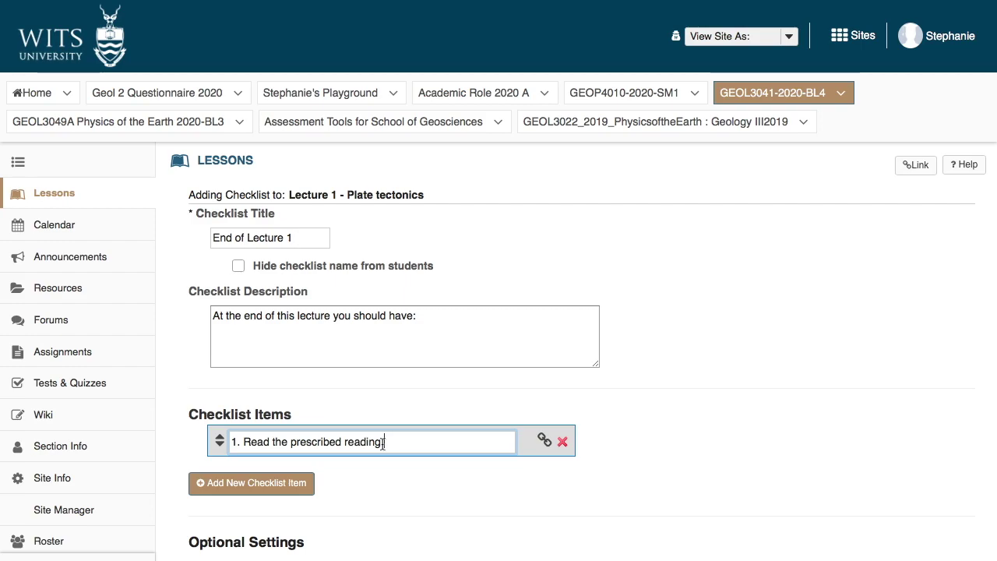
Step: Add a second checklist item from the copied lines, trimmed to "2. Answered the related question"
{"action": "left_click", "coordinate": [257, 483]}
{"action": "type", "text": "6. Submitted your comments on this lecture to the lecturer"}
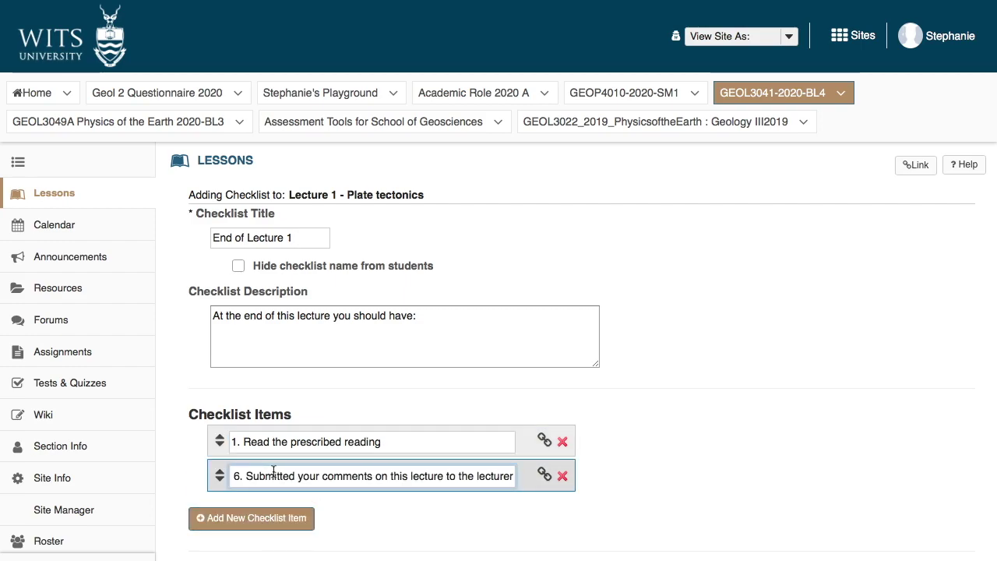
{"action": "key", "text": "ctrl+a"}
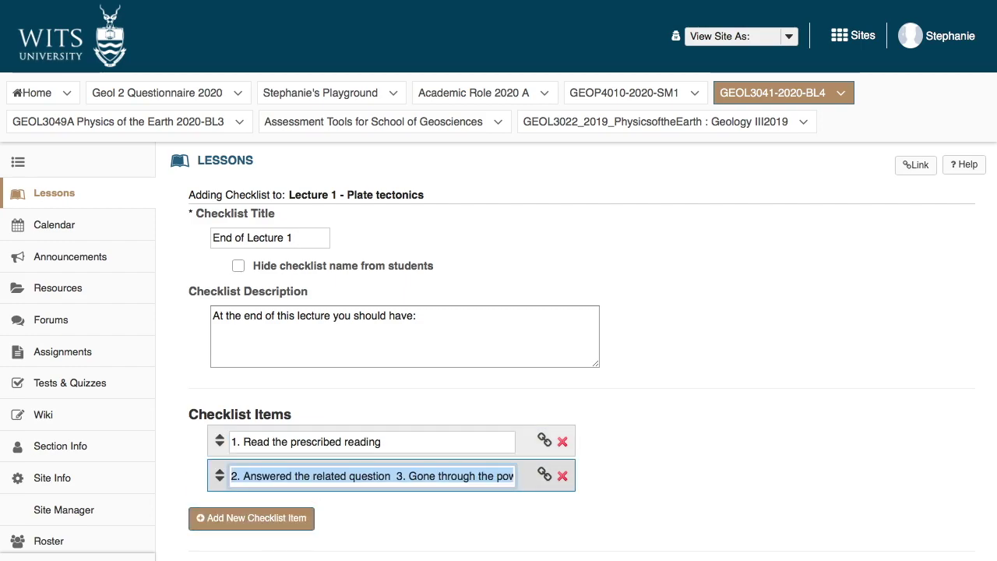
{"action": "left_click", "coordinate": [398, 476]}
{"action": "key", "text": "shift+End"}
{"action": "key", "text": "BackSpace"}
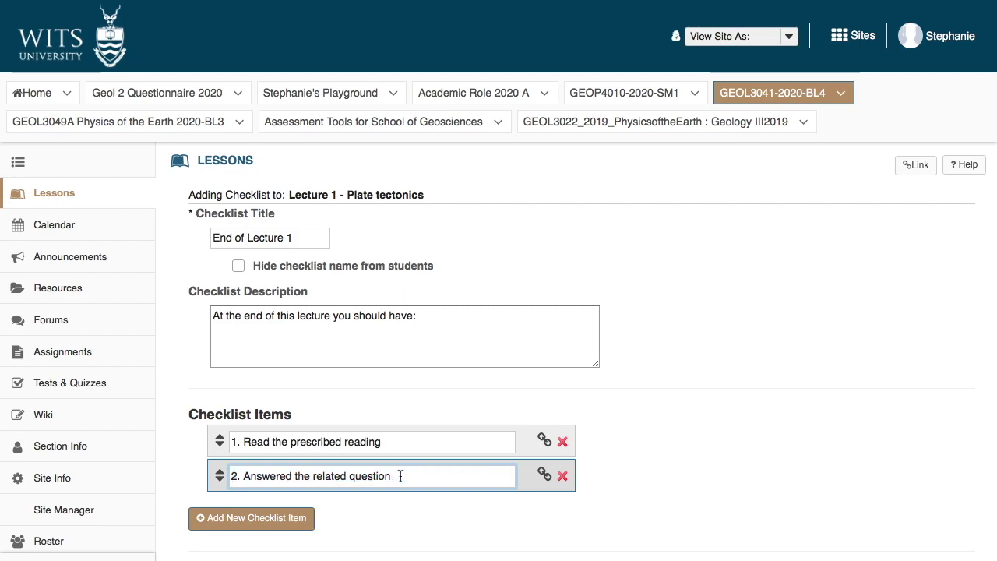
Step: Add a third checklist item from the copied lines, trimmed to "3. Gone through the powerpoint"
{"action": "left_click", "coordinate": [256, 521]}
{"action": "scroll", "coordinate": [257, 526], "scroll_direction": "down", "scroll_amount": 2}
{"action": "left_click", "coordinate": [376, 408]}
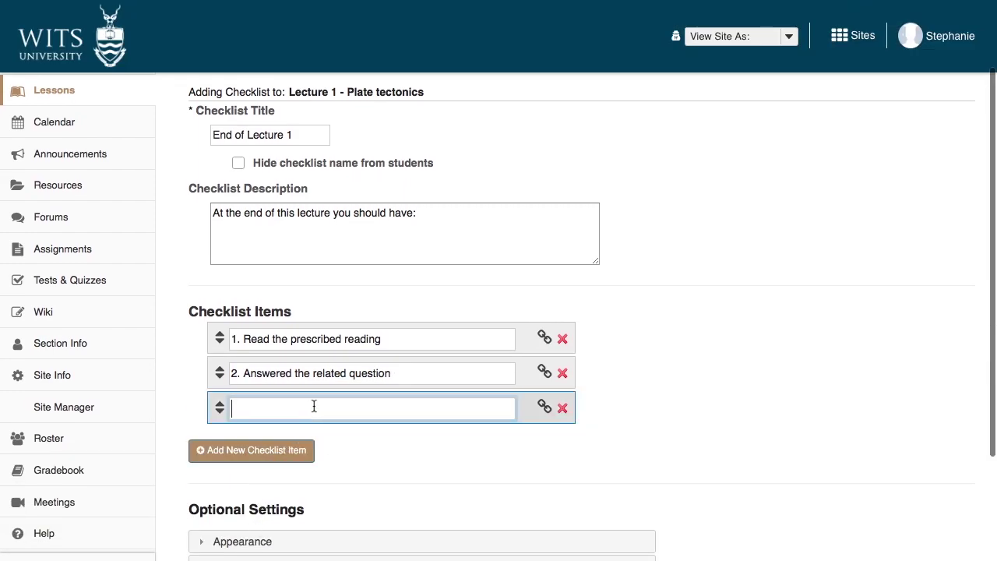
{"action": "type", "text": "3. Gone through the powerpoint  4. Answered the related question  5. Submitted your comments on this lecture to the lecturer"}
{"action": "key", "text": "ctrl+a"}
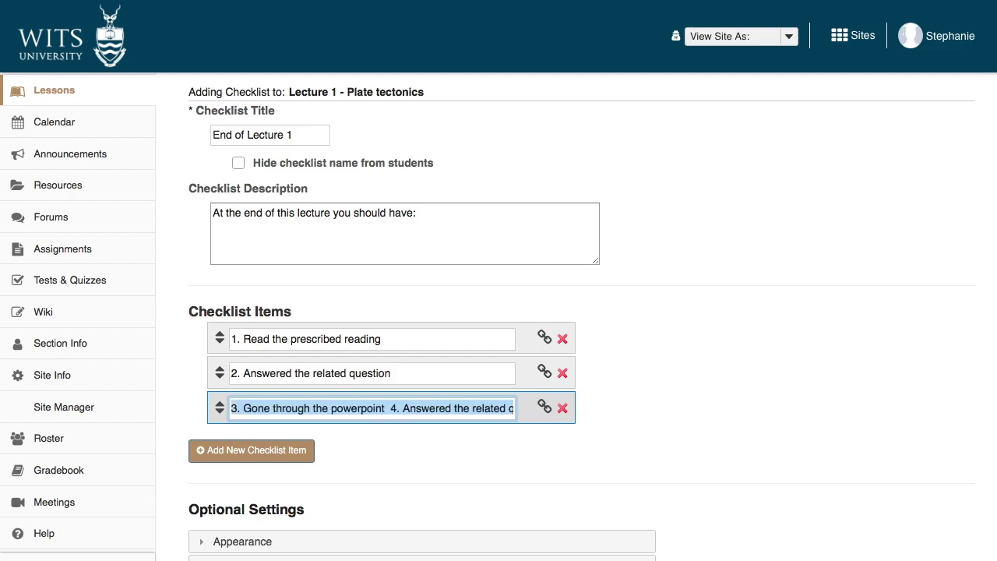
{"action": "left_click", "coordinate": [390, 408]}
{"action": "key", "text": "shift+End"}
{"action": "key", "text": "BackSpace"}
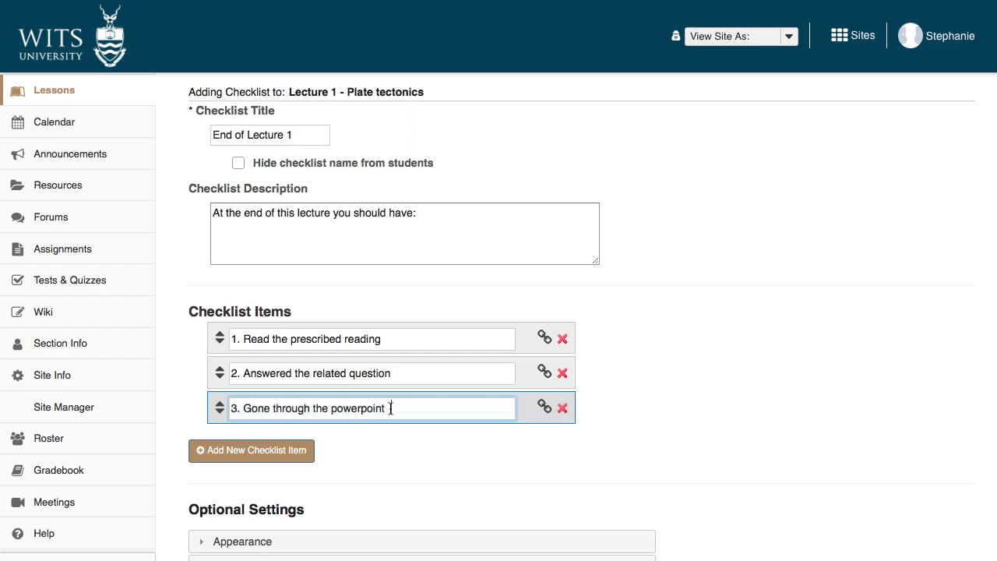
Step: Add a fourth checklist item from the copied lines, trimmed to "4. Answered the related question"
{"action": "left_click", "coordinate": [265, 451]}
{"action": "left_click", "coordinate": [280, 441]}
{"action": "type", "text": "6. Submitted your comments on this lecture to the lecturer"}
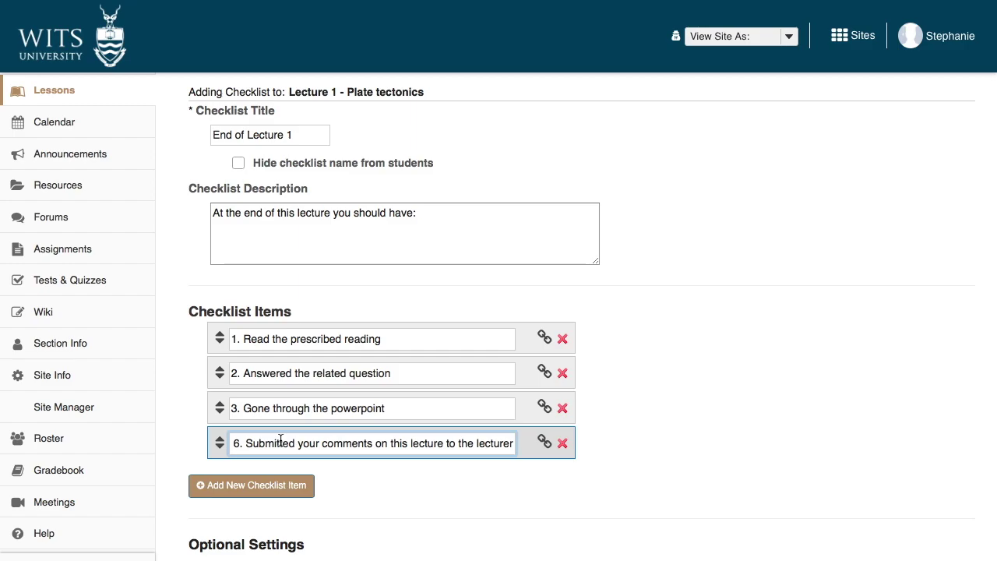
{"action": "key", "text": "ctrl+a"}
{"action": "left_click", "coordinate": [398, 443]}
{"action": "key", "text": "shift+End"}
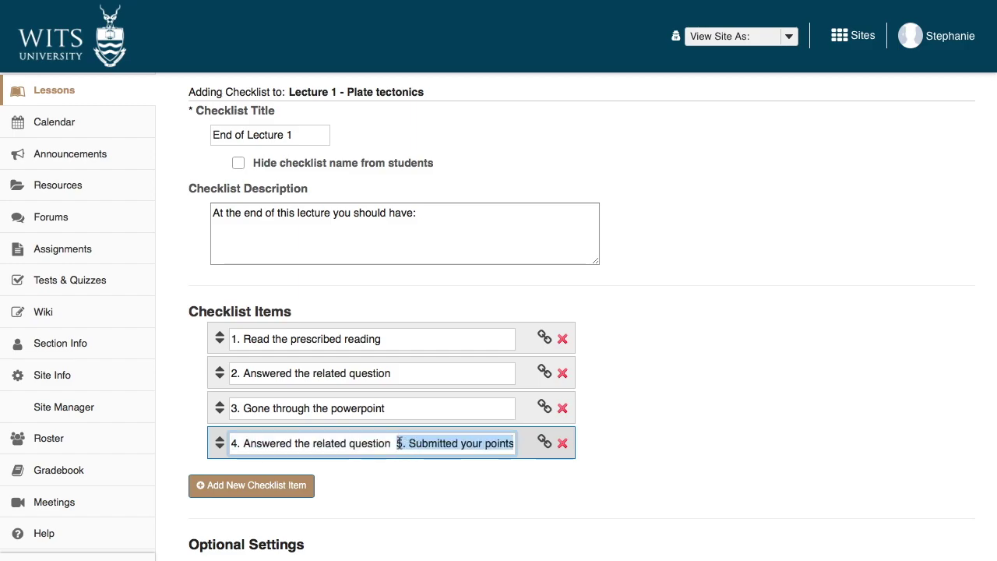
{"action": "key", "text": "BackSpace"}
Step: Add a fifth checklist item from the copied lines, trimmed to "5. Submitted your points of view on the forum"
{"action": "left_click", "coordinate": [265, 494]}
{"action": "left_click", "coordinate": [288, 480]}
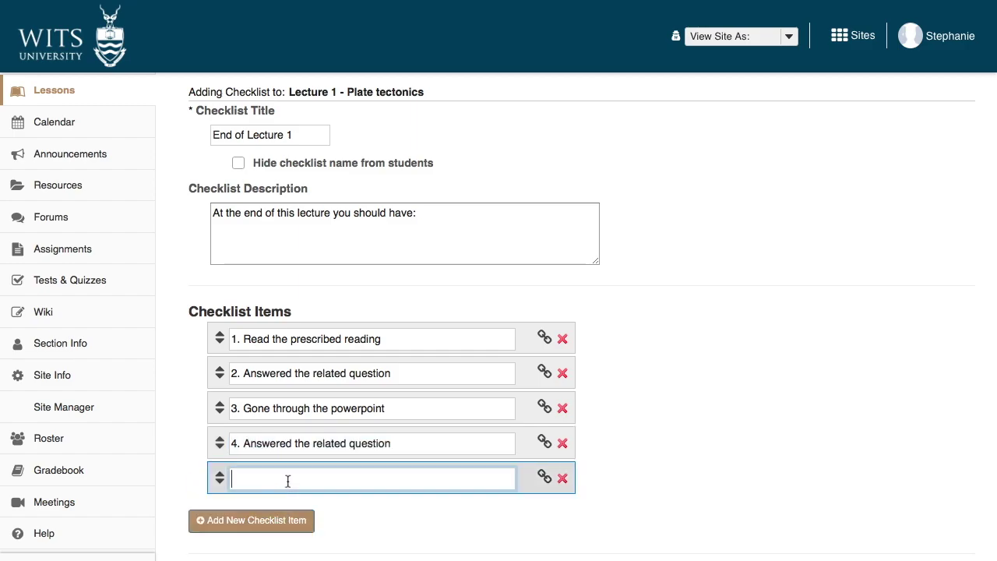
{"action": "type", "text": "5. Submitted your points of view on the forum  6. Submitted your comments on this lecture to the lecturer"}
{"action": "key", "text": "ctrl+a"}
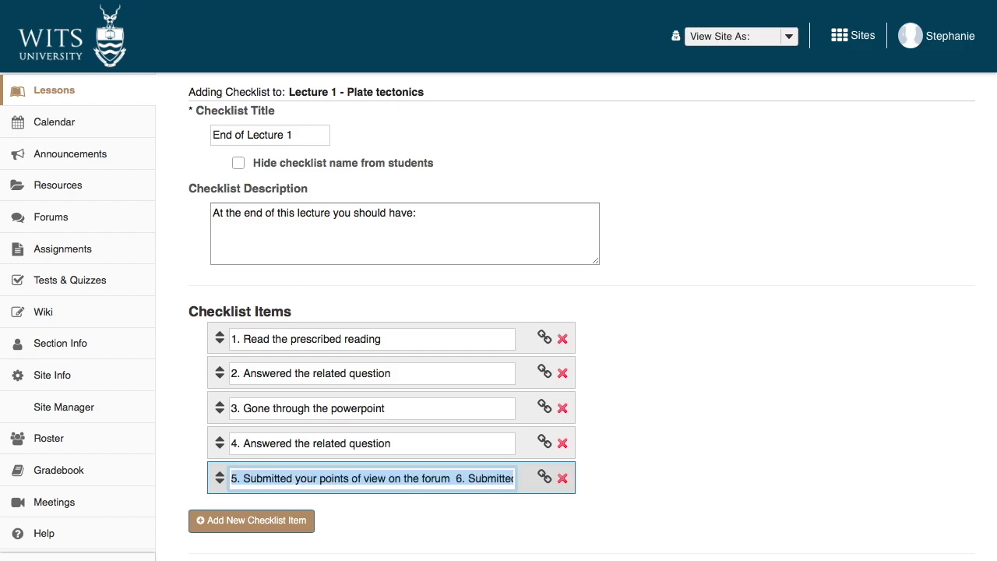
{"action": "left_click", "coordinate": [456, 478]}
{"action": "key", "text": "shift+End"}
{"action": "key", "text": "BackSpace"}
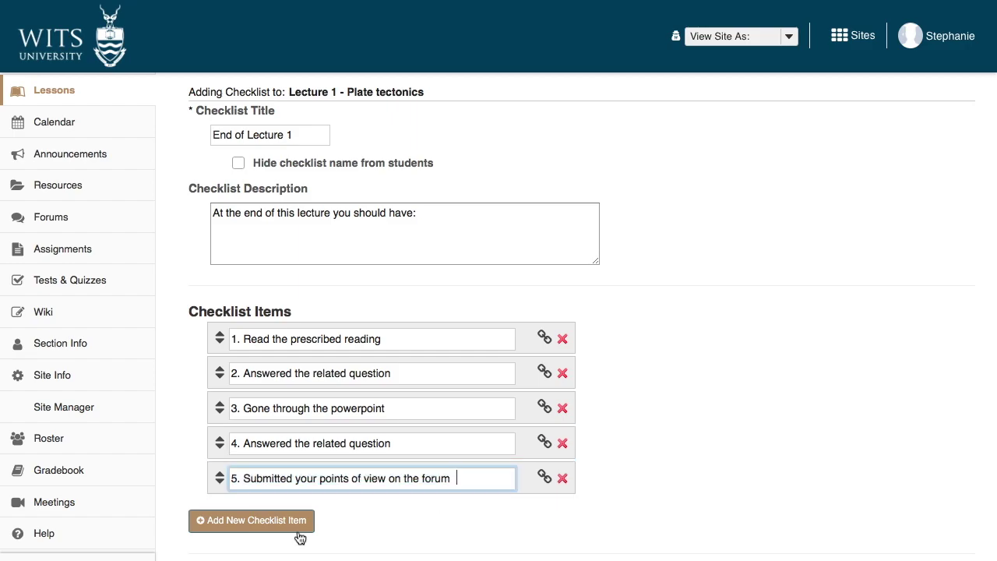
Step: Add a sixth checklist item reading "6. Submitted your comments on this lecture to the lecturer"
{"action": "left_click", "coordinate": [281, 523]}
{"action": "left_click", "coordinate": [257, 518]}
{"action": "type", "text": "6. Submitted your comments on this lecture to the lecturer"}
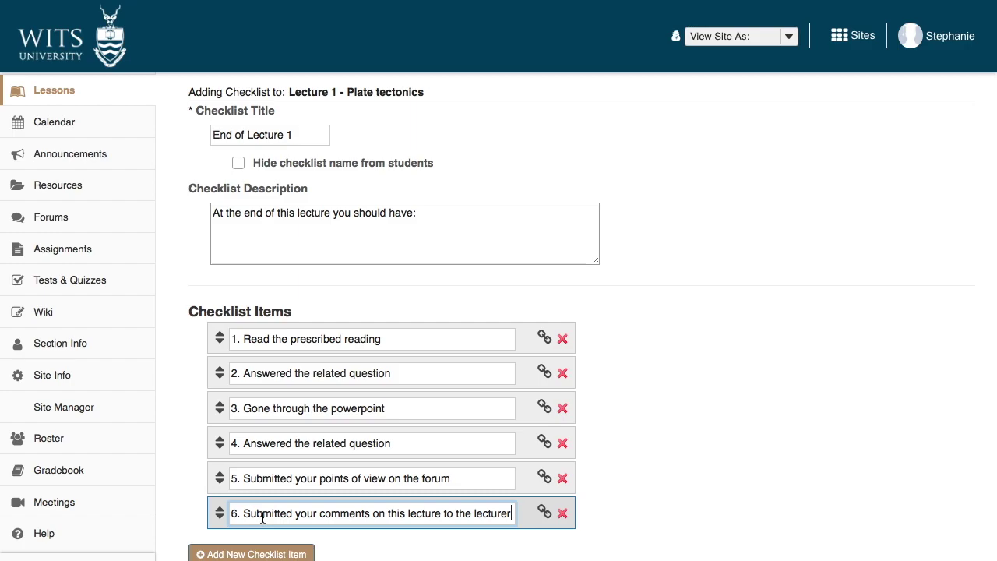
{"action": "scroll", "coordinate": [262, 515], "scroll_direction": "down", "scroll_amount": 5}
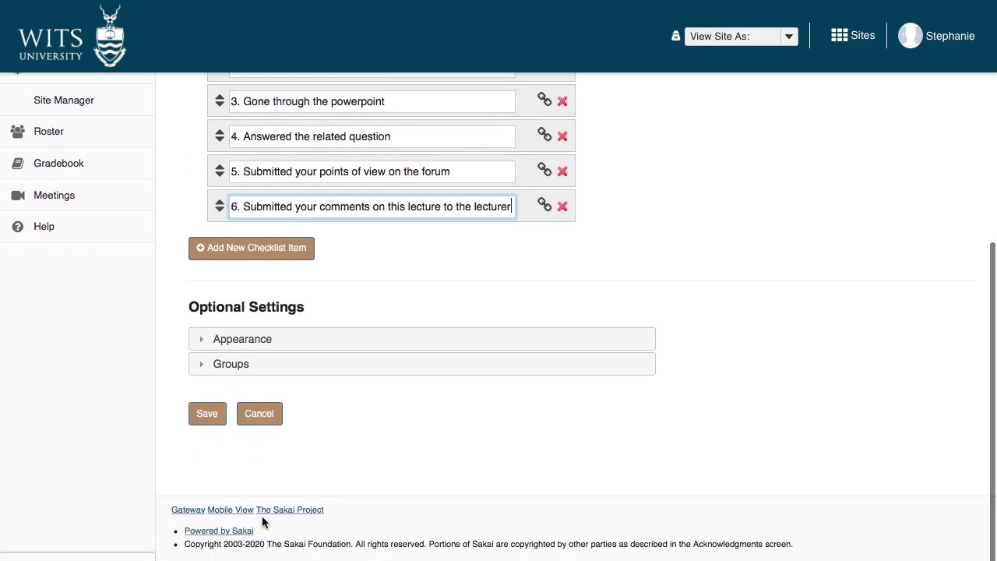
Step: Save the End of Lecture 1 checklist and try ticking its sixth item on the lecture page
{"action": "left_click", "coordinate": [207, 414]}
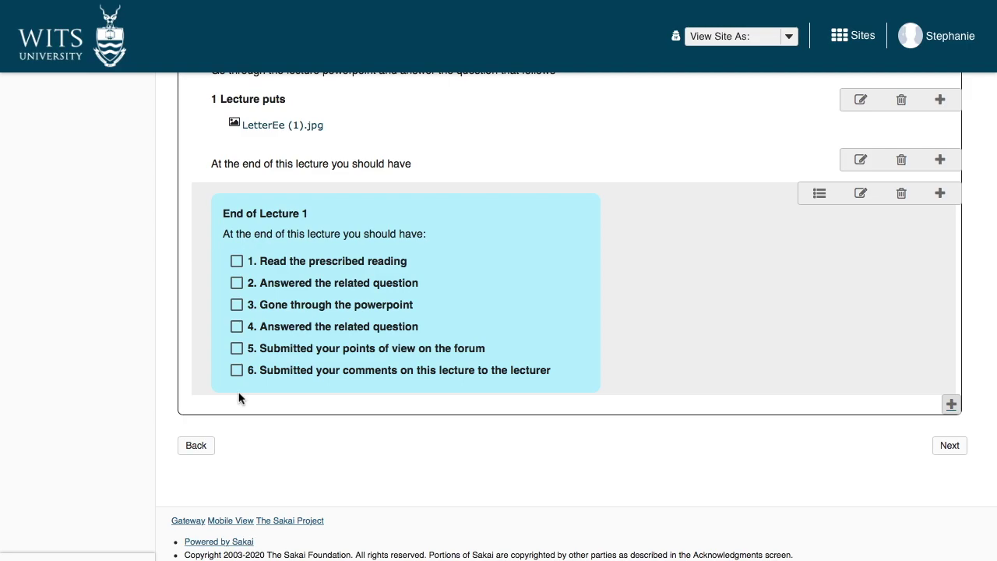
{"action": "left_click", "coordinate": [365, 376]}
{"action": "left_click", "coordinate": [365, 376]}
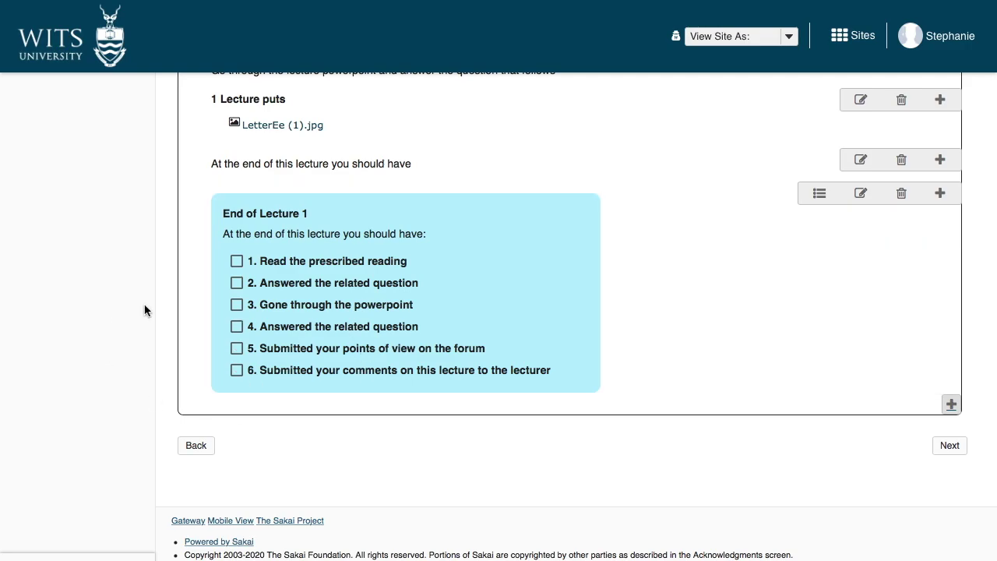
{"action": "scroll", "coordinate": [185, 267], "scroll_direction": "up", "scroll_amount": 10}
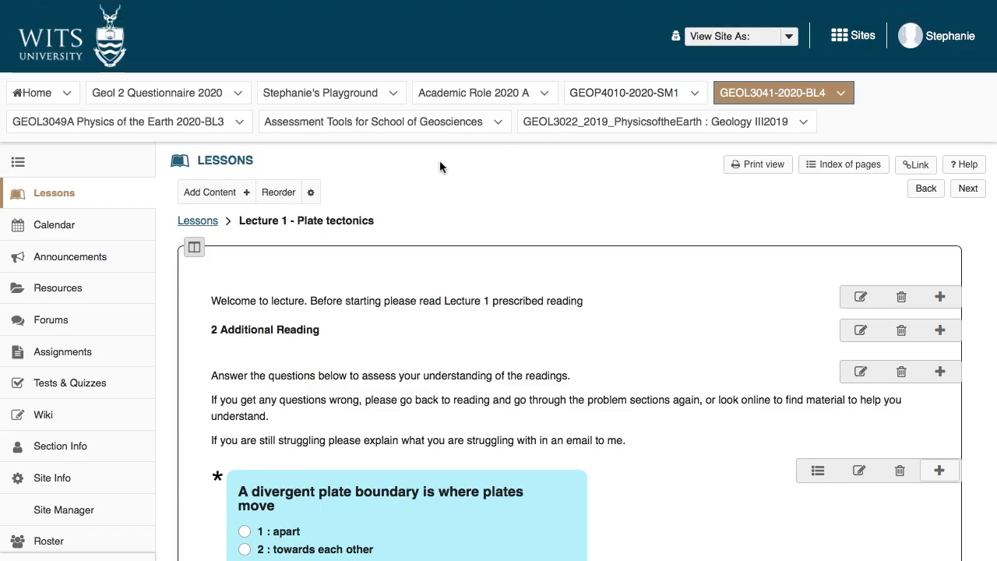
{"action": "scroll", "coordinate": [237, 202], "scroll_direction": "down", "scroll_amount": 15}
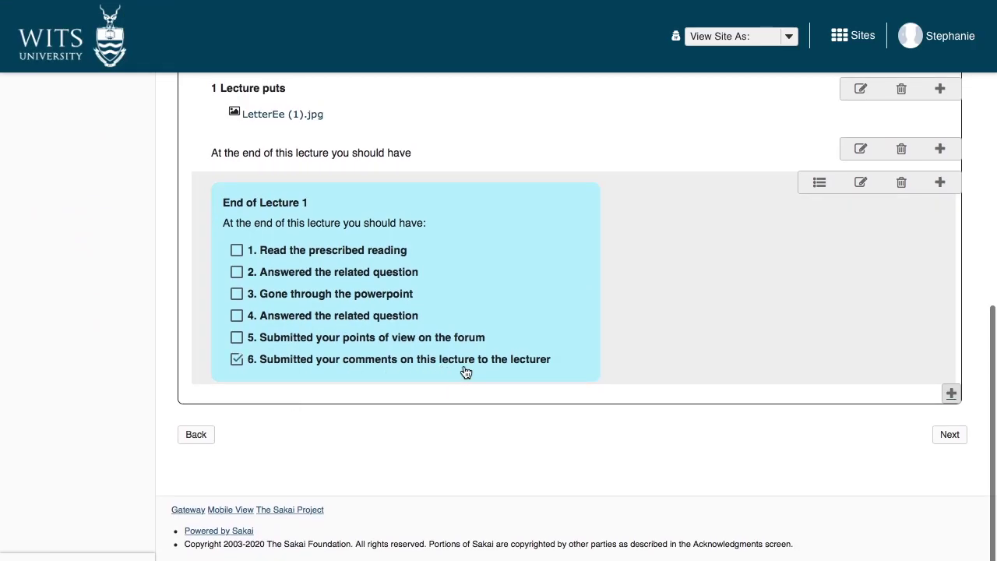
Step: Add a text item at the end of the lecture page, starting with "Feedback on lecture:"
{"action": "scroll", "coordinate": [462, 372], "scroll_direction": "up", "scroll_amount": 10}
{"action": "scroll", "coordinate": [462, 369], "scroll_direction": "down", "scroll_amount": 3}
{"action": "scroll", "coordinate": [462, 369], "scroll_direction": "up", "scroll_amount": 8}
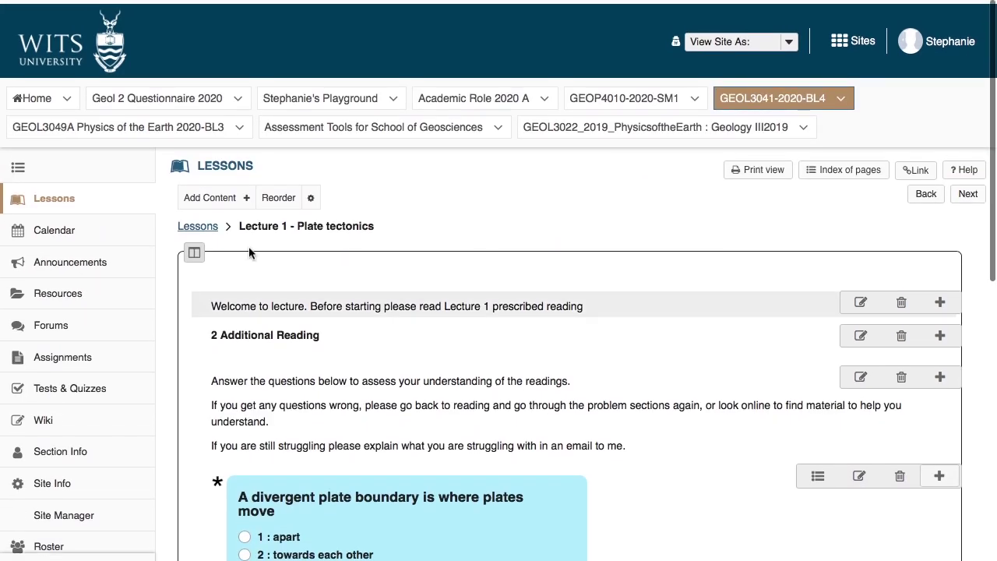
{"action": "left_click", "coordinate": [226, 193]}
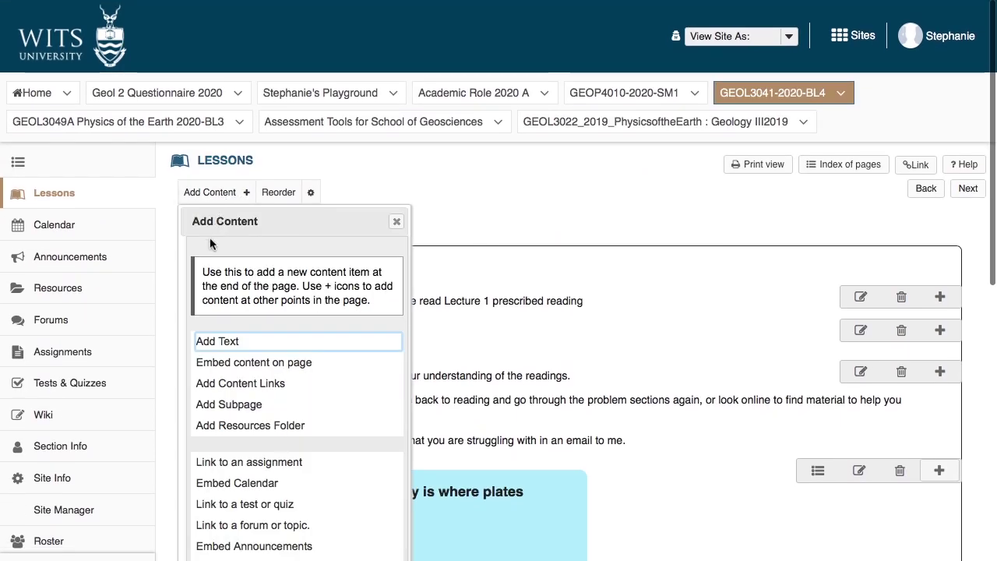
{"action": "left_click", "coordinate": [223, 338]}
{"action": "left_click", "coordinate": [266, 348]}
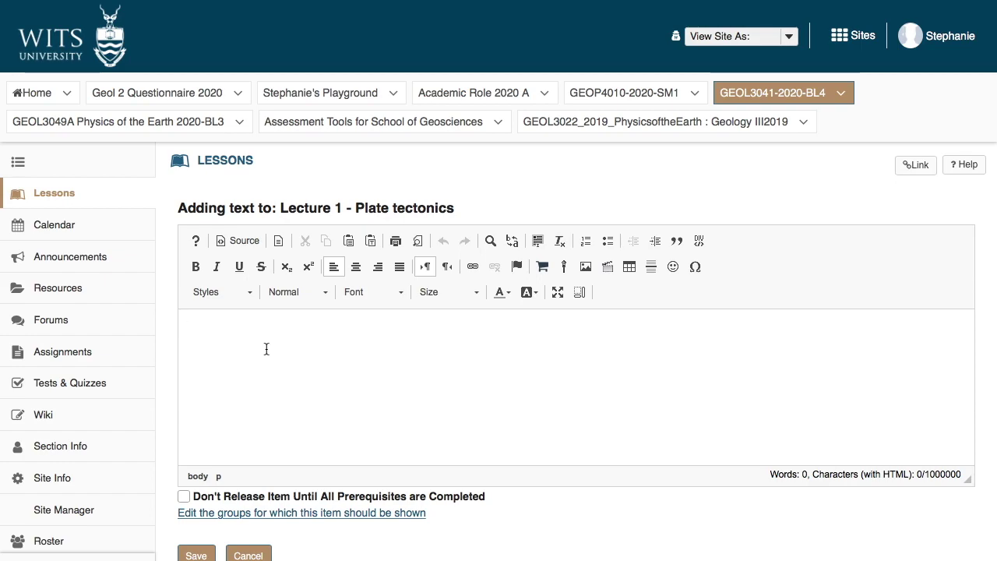
{"action": "type", "text": "Feedback "}
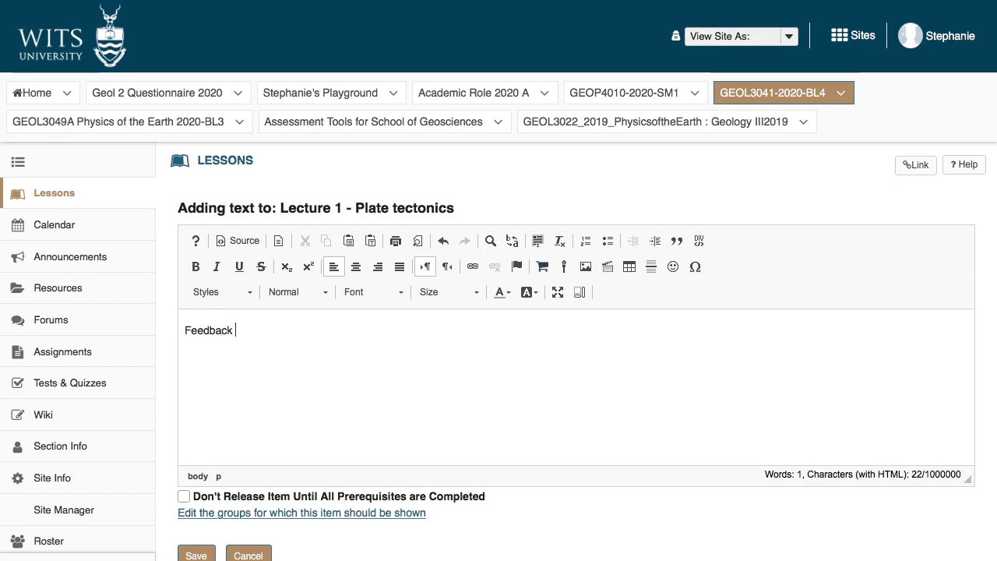
{"action": "type", "text": "on lecture: I would"}
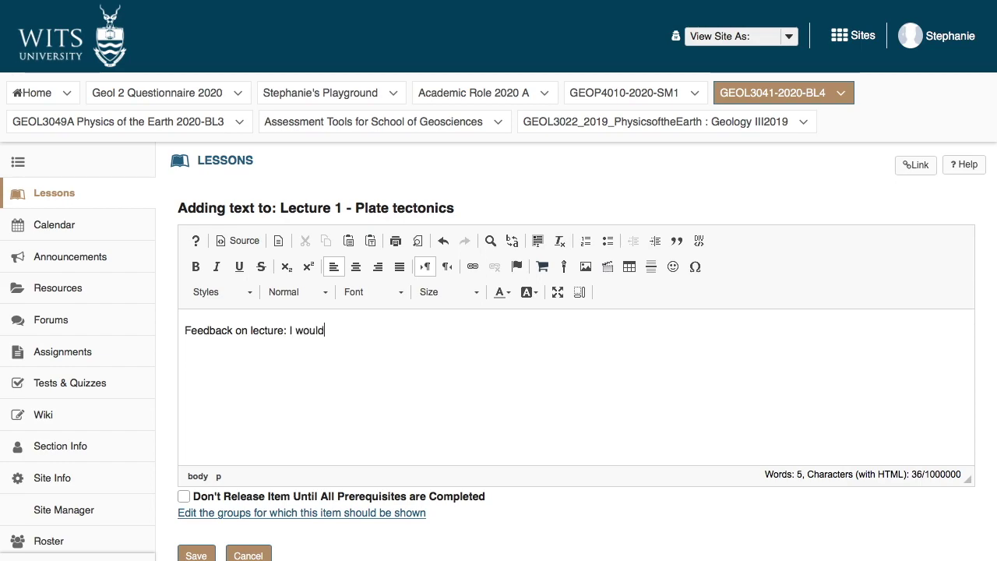
Step: Replace the started wording after "Feedback on lecture:" with a new line reading "Things I would like you to"
{"action": "type", "text": " lik"}
{"action": "key", "text": "BackSpace"}
{"action": "key", "text": "BackSpace"}
{"action": "key", "text": "BackSpace"}
{"action": "key", "text": "BackSpace"}
{"action": "key", "text": "BackSpace"}
{"action": "type", "text": "Things I wo"}
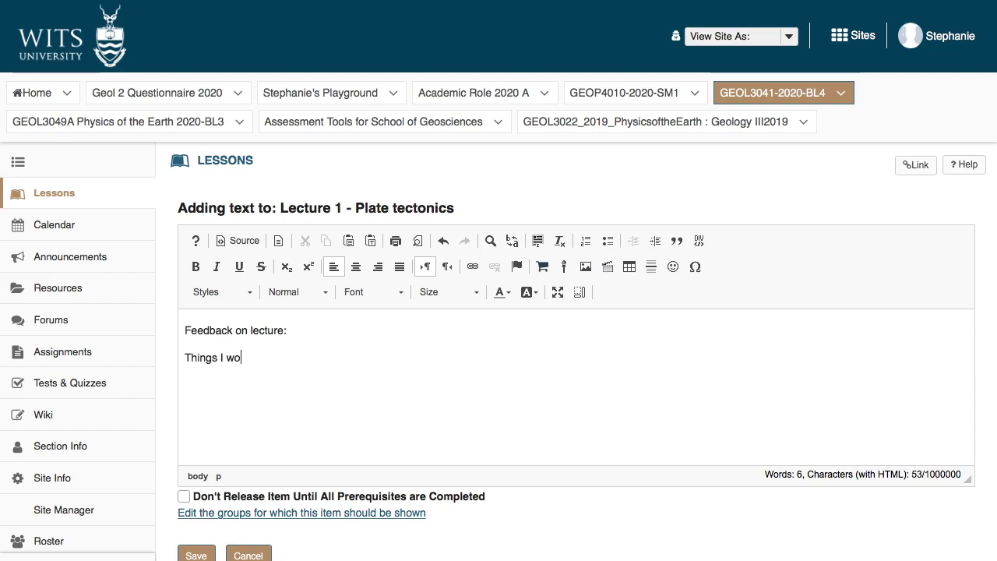
{"action": "type", "text": "uld like you to"}
Step: Add the lines "Continue", "Start", "Stop" and "doing during lectures" to the feedback text and save it
{"action": "key", "text": "Return"}
{"action": "type", "text": "Continue"}
{"action": "key", "text": "Return"}
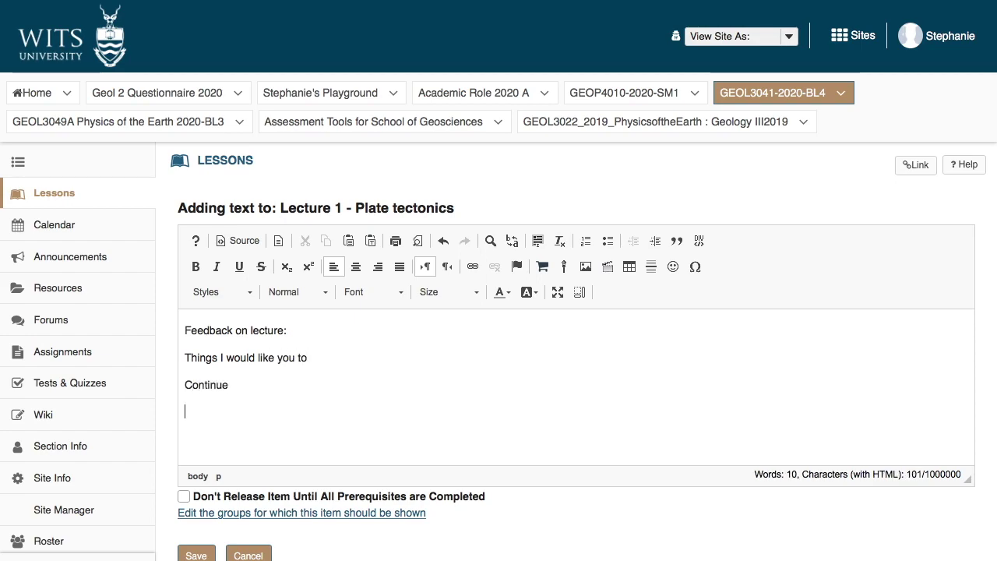
{"action": "type", "text": "Start"}
{"action": "key", "text": "Return"}
{"action": "type", "text": "Stop"}
{"action": "key", "text": "Return"}
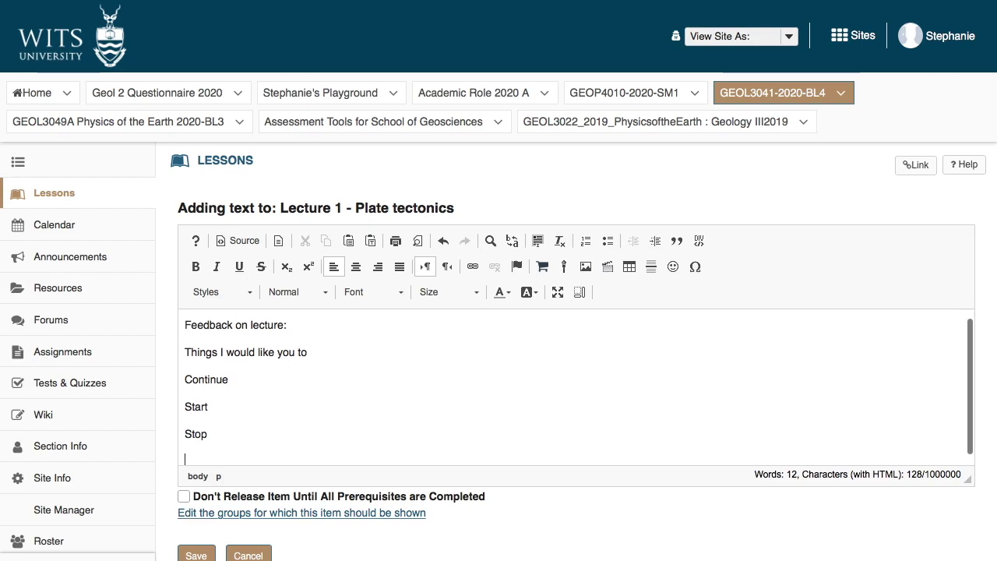
{"action": "type", "text": "doing during le"}
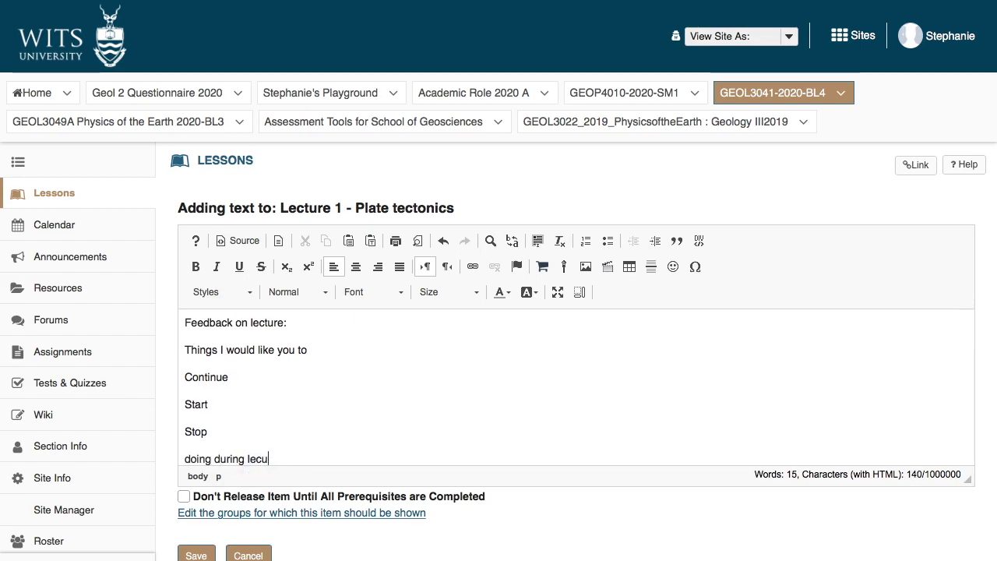
{"action": "type", "text": "ctures"}
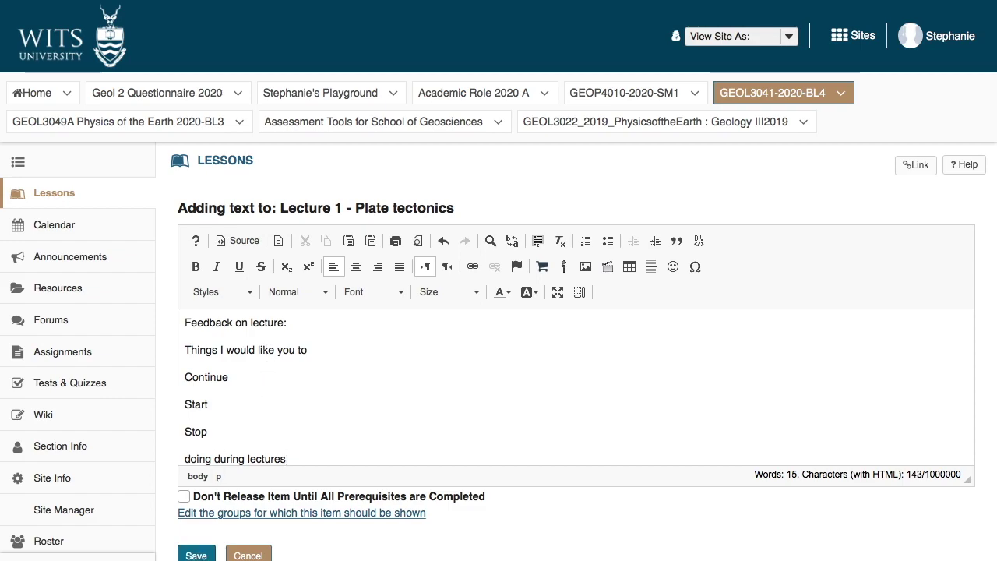
{"action": "left_click", "coordinate": [196, 554]}
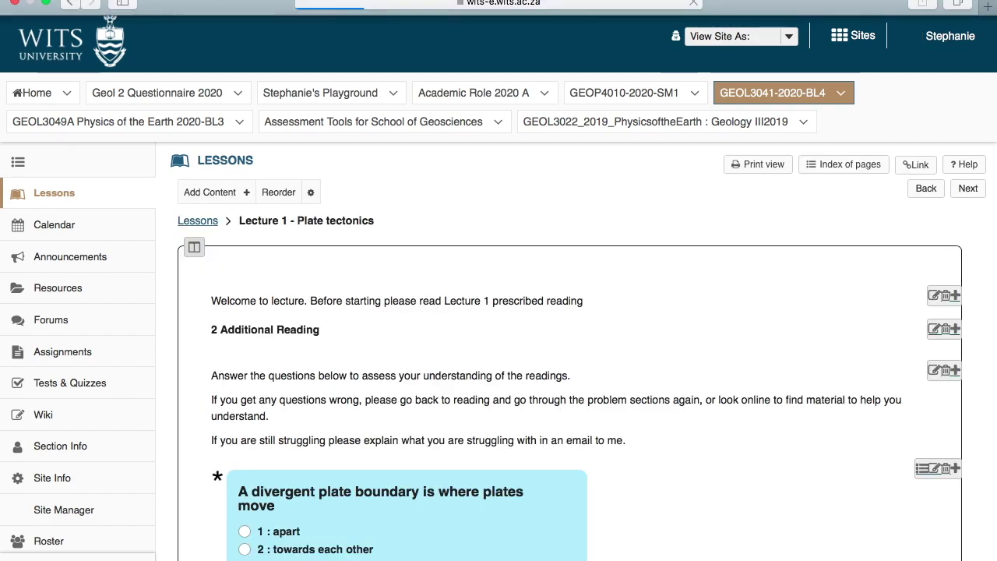
Step: Add a comments tool at the end of the lecture page, below the feedback text
{"action": "scroll", "coordinate": [512, 405], "scroll_direction": "down", "scroll_amount": 10}
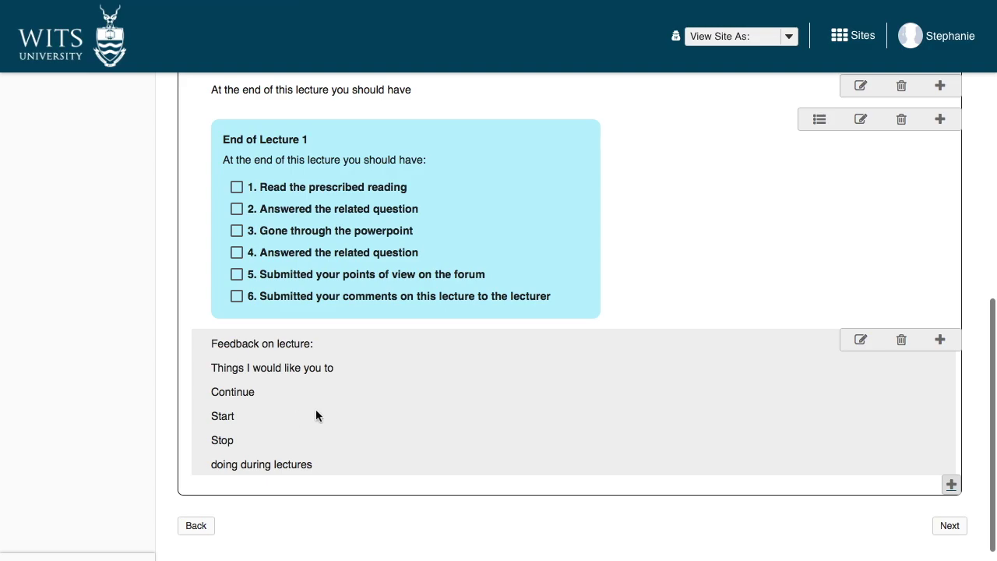
{"action": "scroll", "coordinate": [278, 459], "scroll_direction": "up", "scroll_amount": 10}
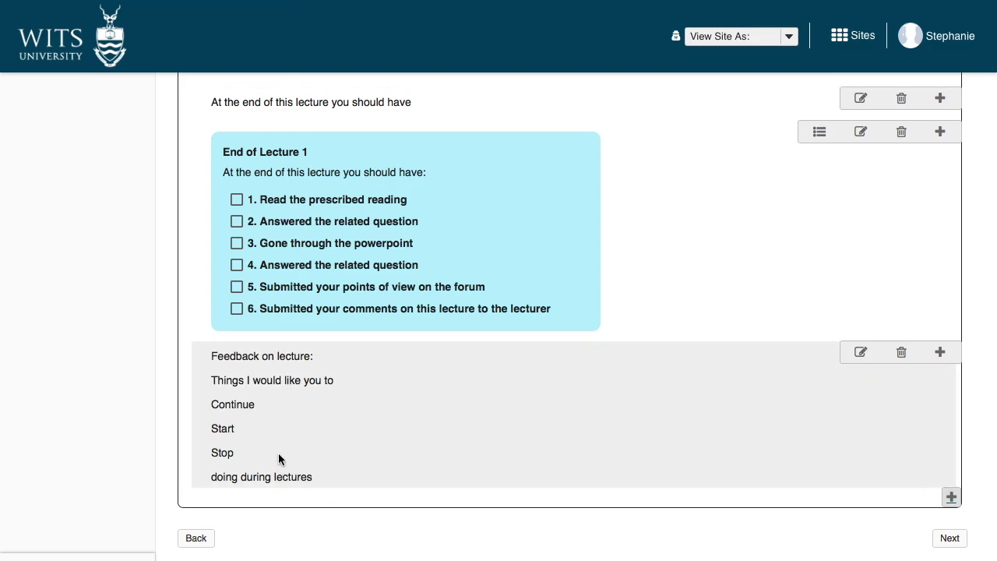
{"action": "scroll", "coordinate": [278, 459], "scroll_direction": "up", "scroll_amount": 3}
{"action": "left_click", "coordinate": [247, 192]}
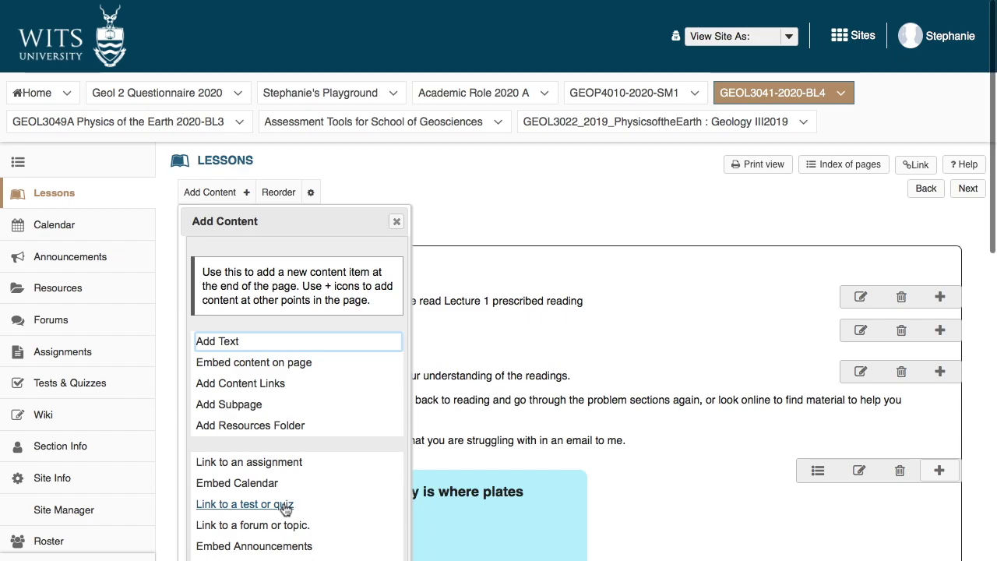
{"action": "scroll", "coordinate": [285, 507], "scroll_direction": "down", "scroll_amount": 2}
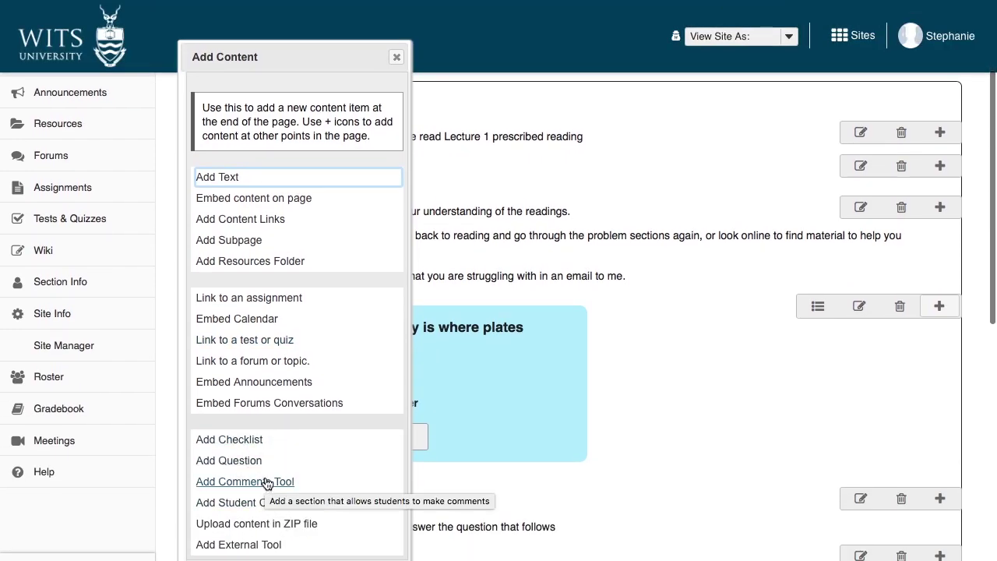
{"action": "left_click", "coordinate": [265, 478]}
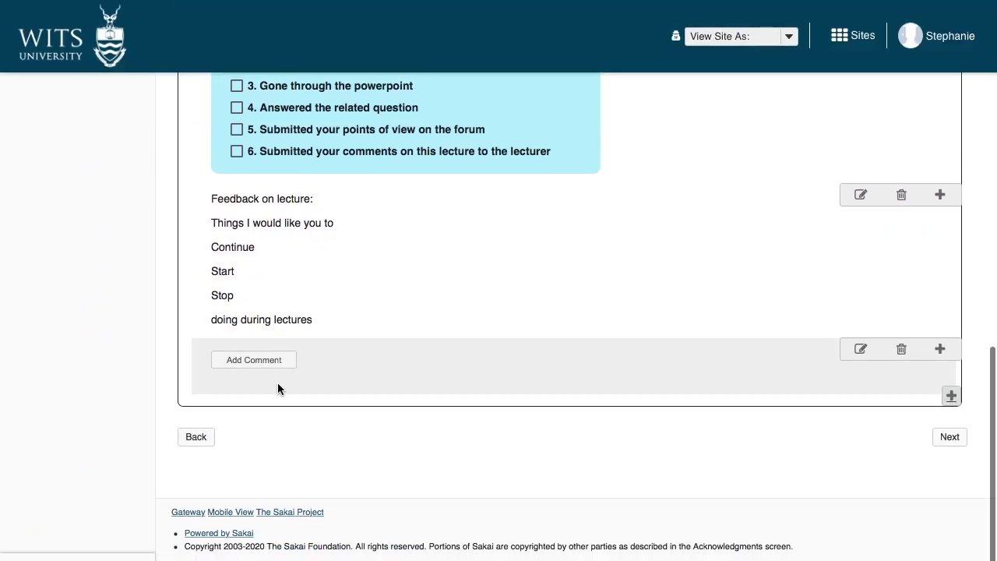
Step: Reorder the page items so the feedback text and comments section precede the End of Lecture 1 checklist, and save the order
{"action": "scroll", "coordinate": [277, 382], "scroll_direction": "up", "scroll_amount": 3}
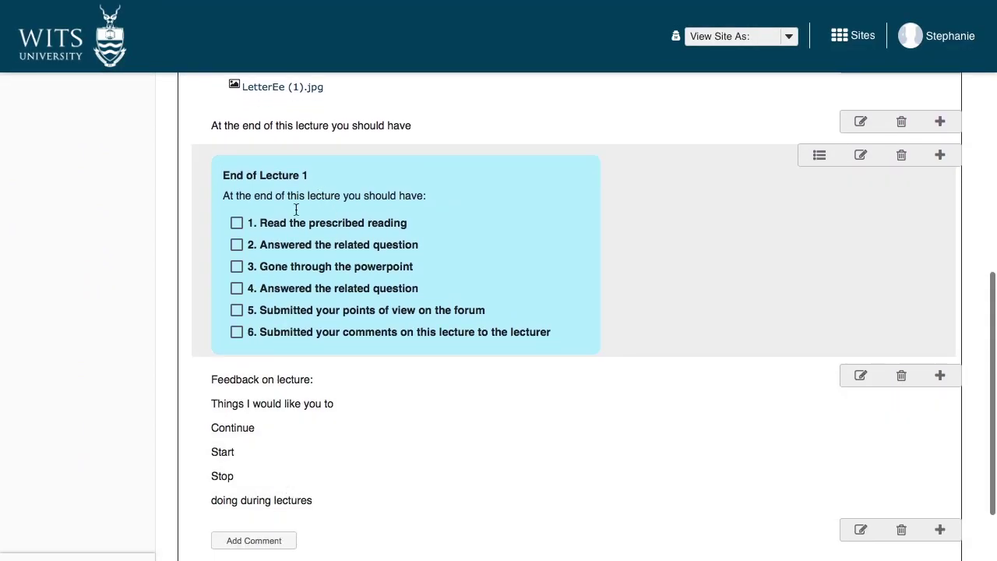
{"action": "left_click", "coordinate": [325, 291]}
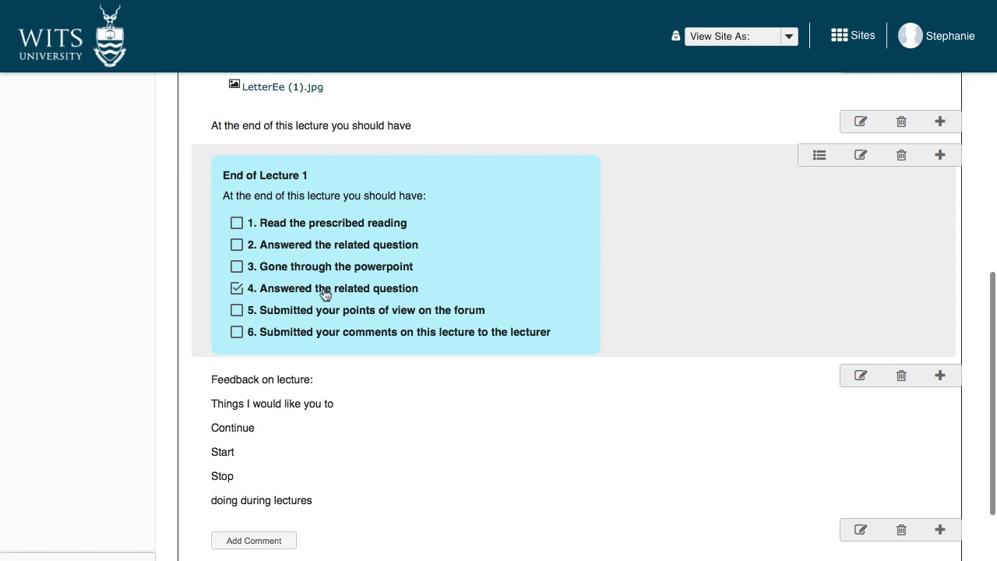
{"action": "scroll", "coordinate": [324, 292], "scroll_direction": "up", "scroll_amount": 10}
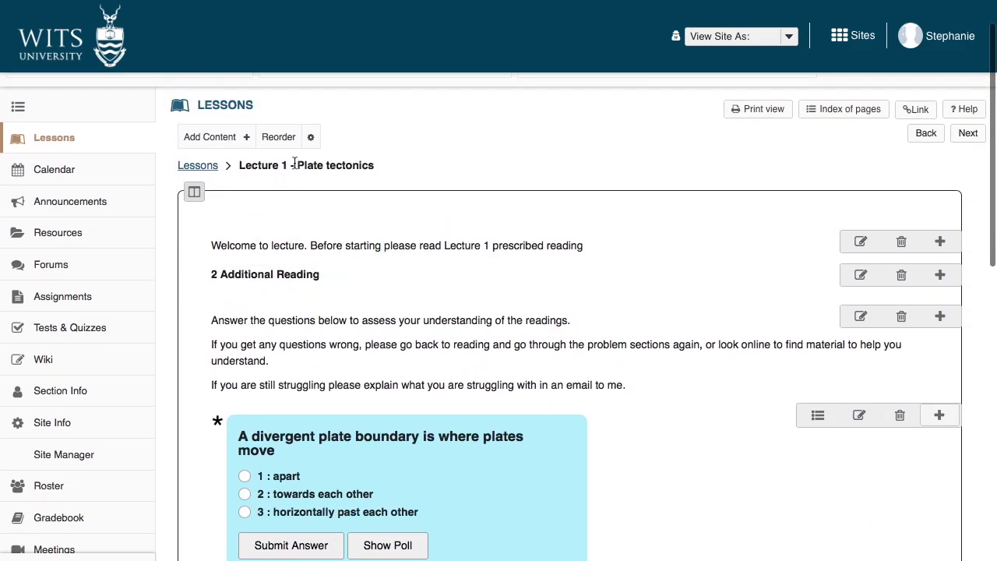
{"action": "left_click", "coordinate": [278, 137]}
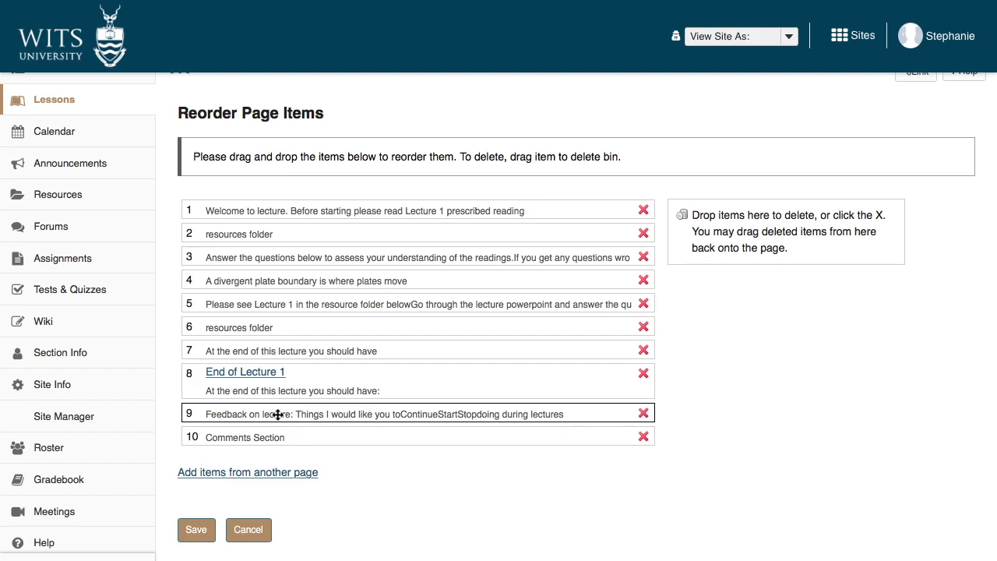
{"action": "left_click_drag", "start_coordinate": [278, 414], "coordinate": [279, 375]}
{"action": "left_click_drag", "start_coordinate": [265, 436], "coordinate": [267, 394]}
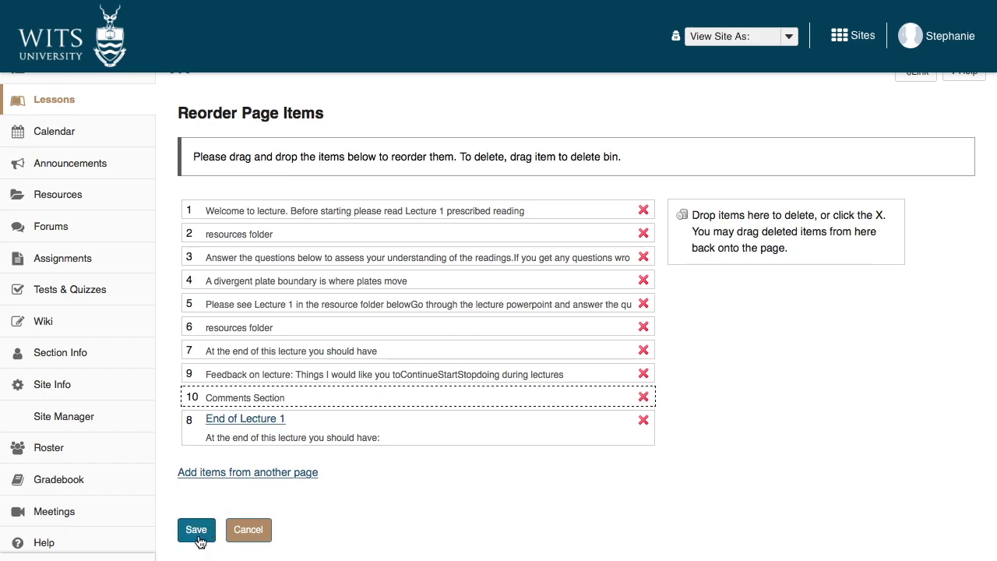
{"action": "mouse_move", "coordinate": [406, 1]}
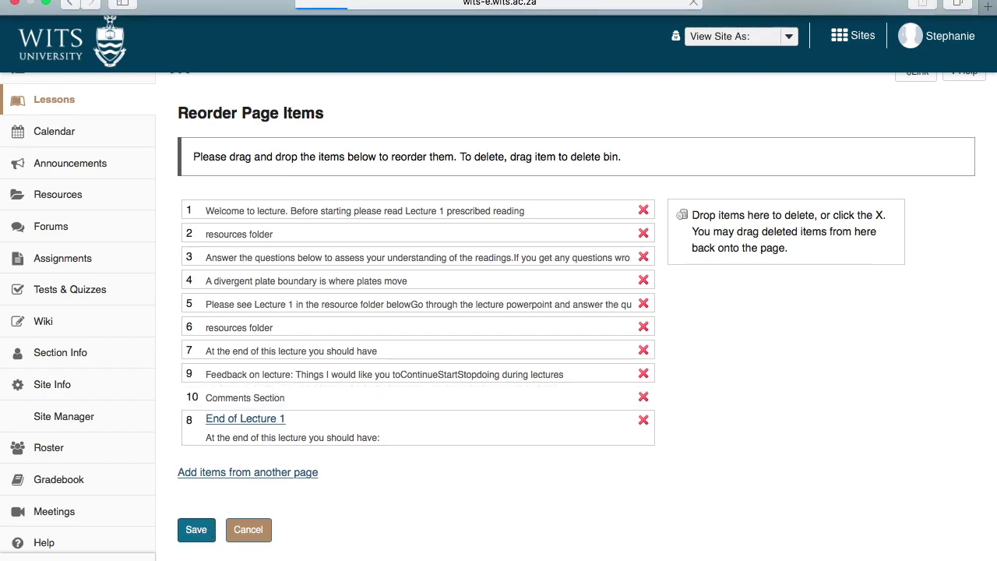
Step: Examine the order of the lecture page's items and try ticking items in the End of Lecture 1 checklist
{"action": "scroll", "coordinate": [444, 419], "scroll_direction": "up", "scroll_amount": 10}
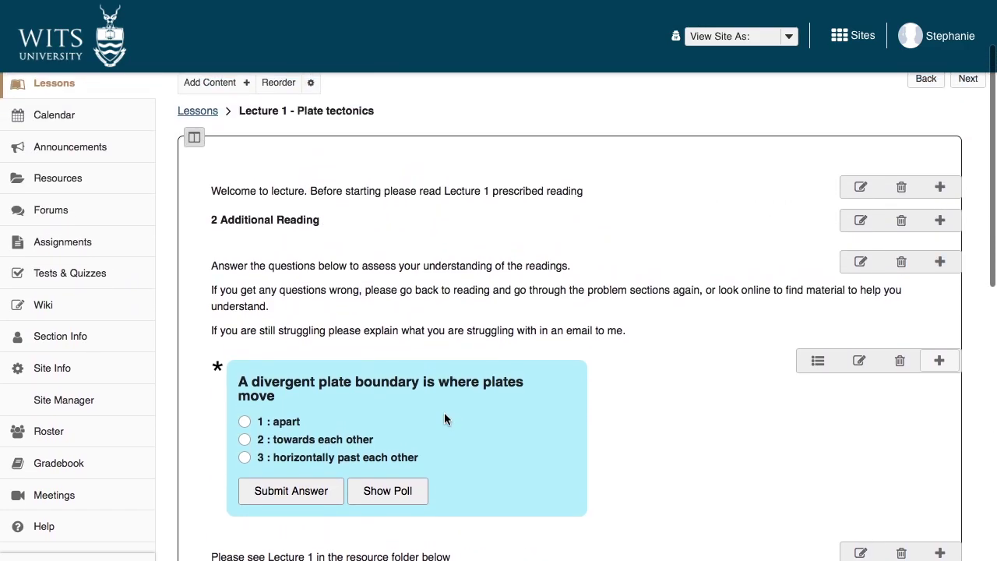
{"action": "scroll", "coordinate": [444, 419], "scroll_direction": "down", "scroll_amount": 8}
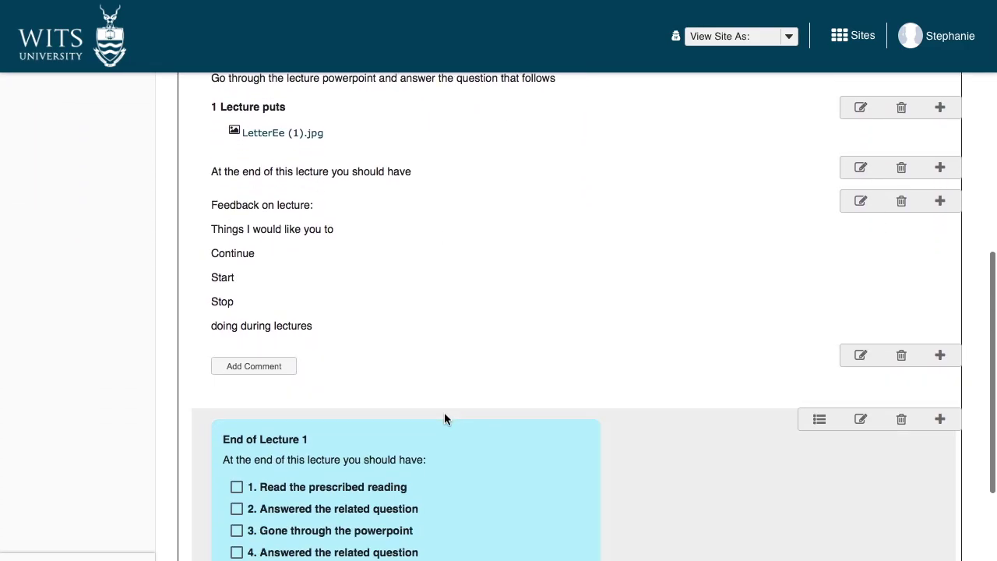
{"action": "scroll", "coordinate": [373, 505], "scroll_direction": "down", "scroll_amount": 3}
{"action": "scroll", "coordinate": [372, 504], "scroll_direction": "up", "scroll_amount": 3}
{"action": "left_click", "coordinate": [373, 508]}
{"action": "scroll", "coordinate": [342, 389], "scroll_direction": "up", "scroll_amount": 1}
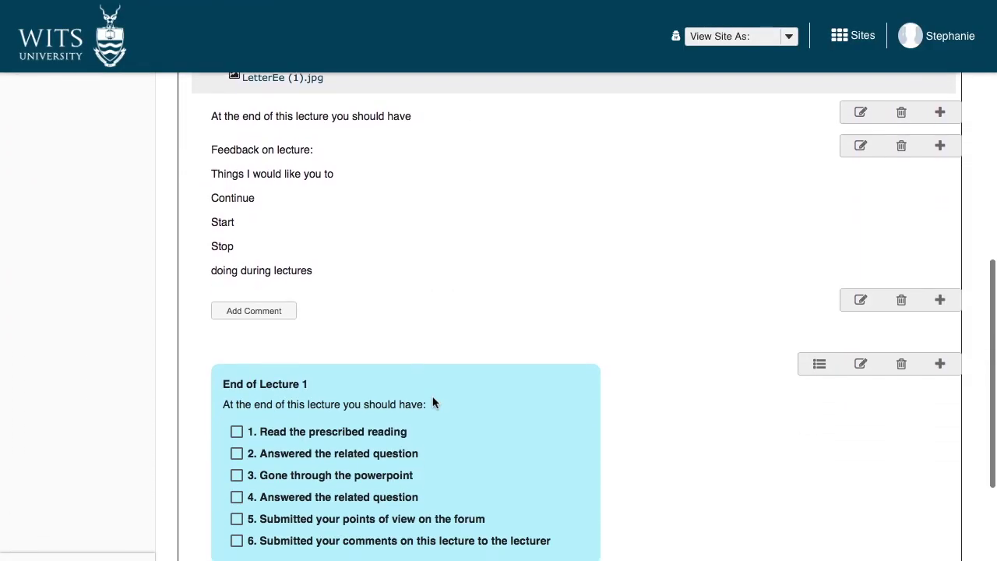
{"action": "scroll", "coordinate": [432, 402], "scroll_direction": "down", "scroll_amount": 3}
{"action": "left_click", "coordinate": [272, 429]}
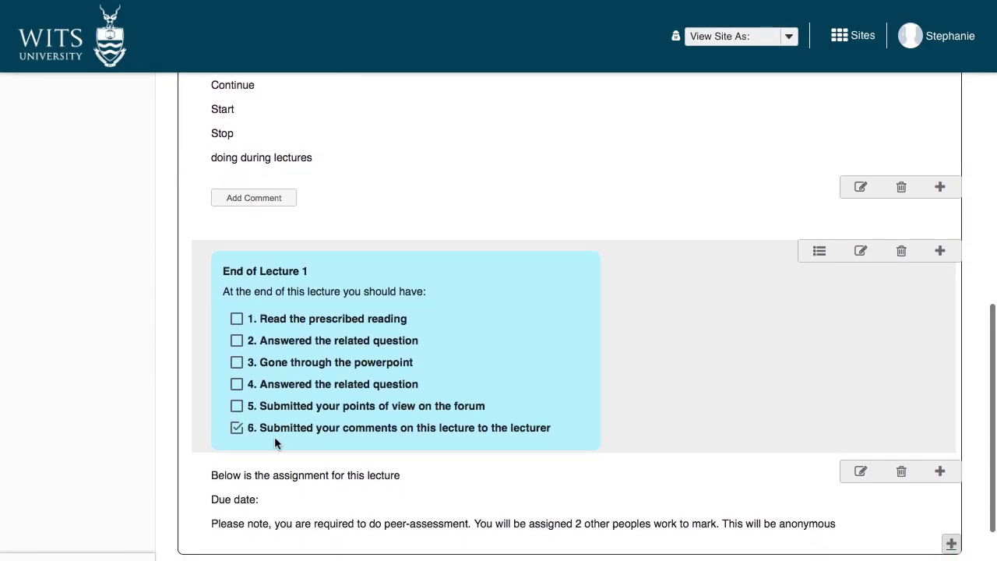
Step: Start a new text item on the lecture page reading "Please post your views on the forum below." and "The question is:"
{"action": "scroll", "coordinate": [409, 416], "scroll_direction": "up", "scroll_amount": 15}
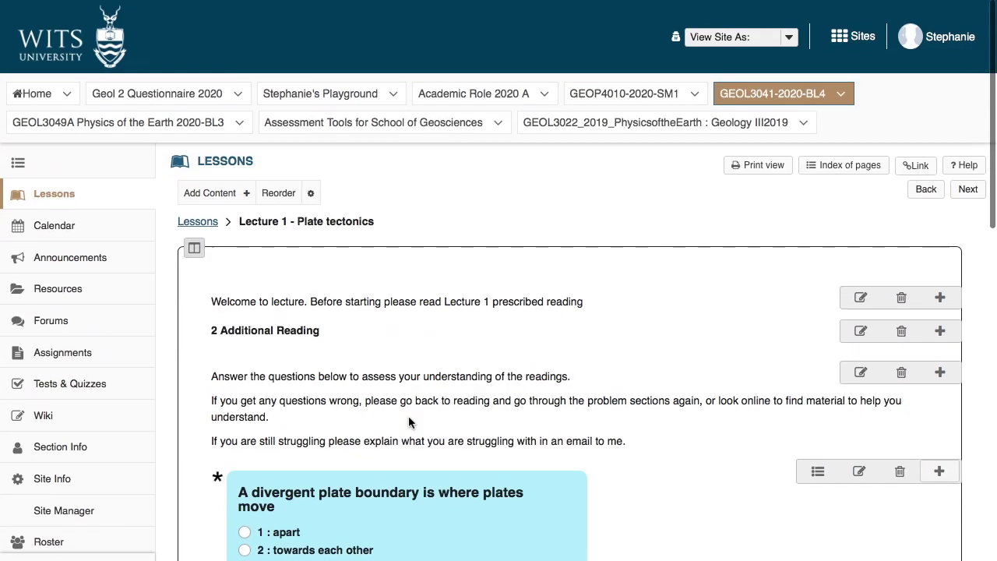
{"action": "left_click", "coordinate": [240, 195]}
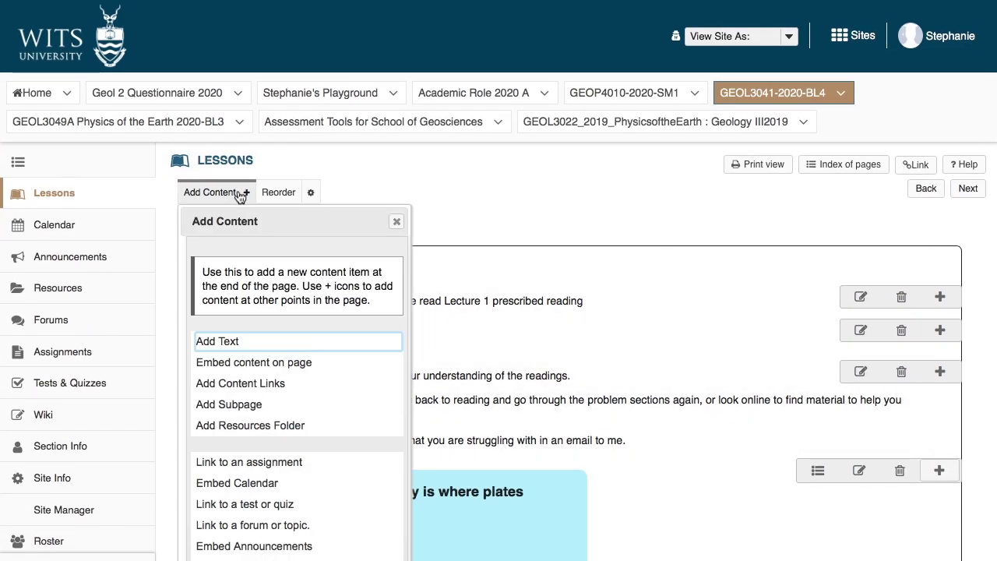
{"action": "left_click", "coordinate": [228, 341]}
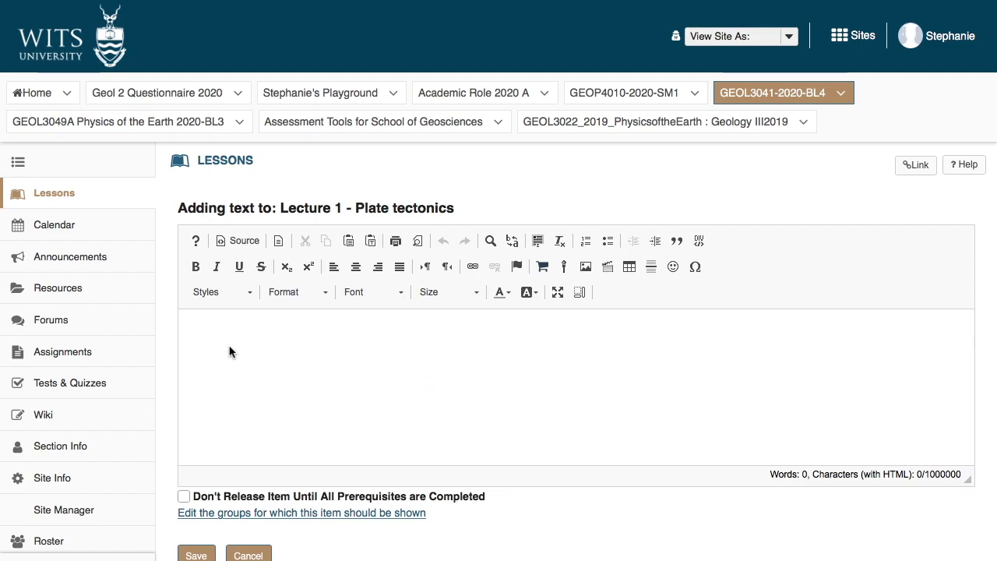
{"action": "type", "text": "P"}
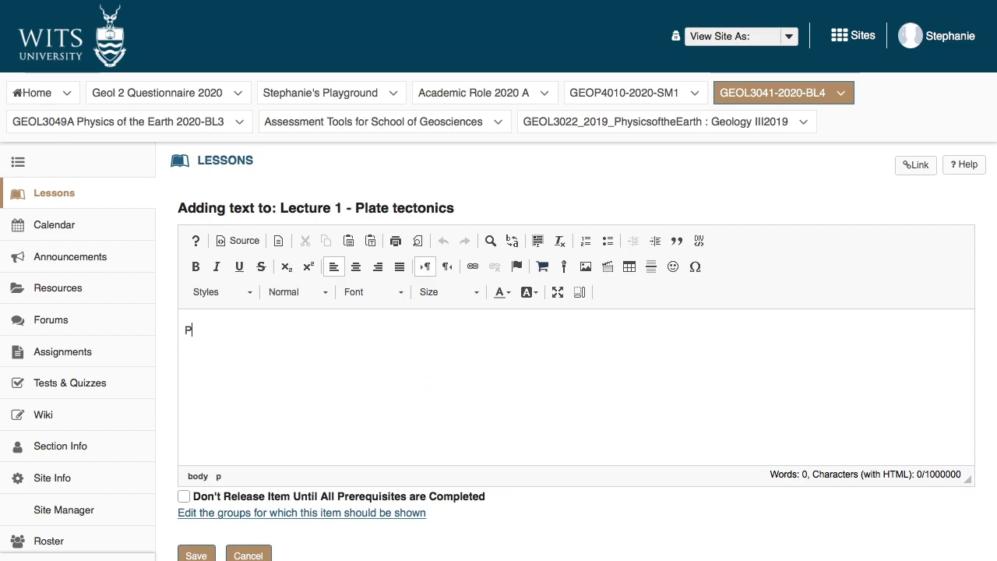
{"action": "type", "text": "lease post your view"}
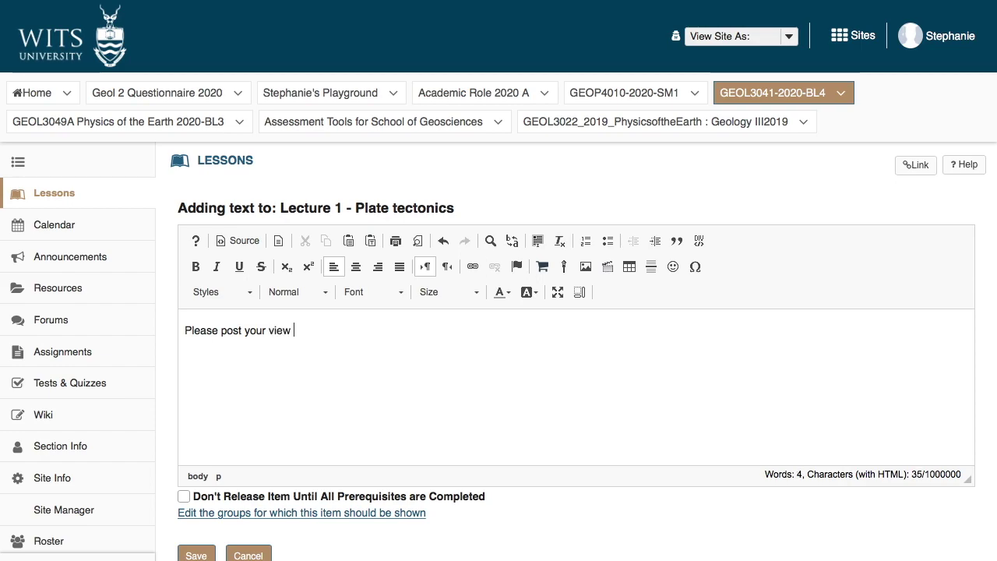
{"action": "type", "text": "forum below.  "}
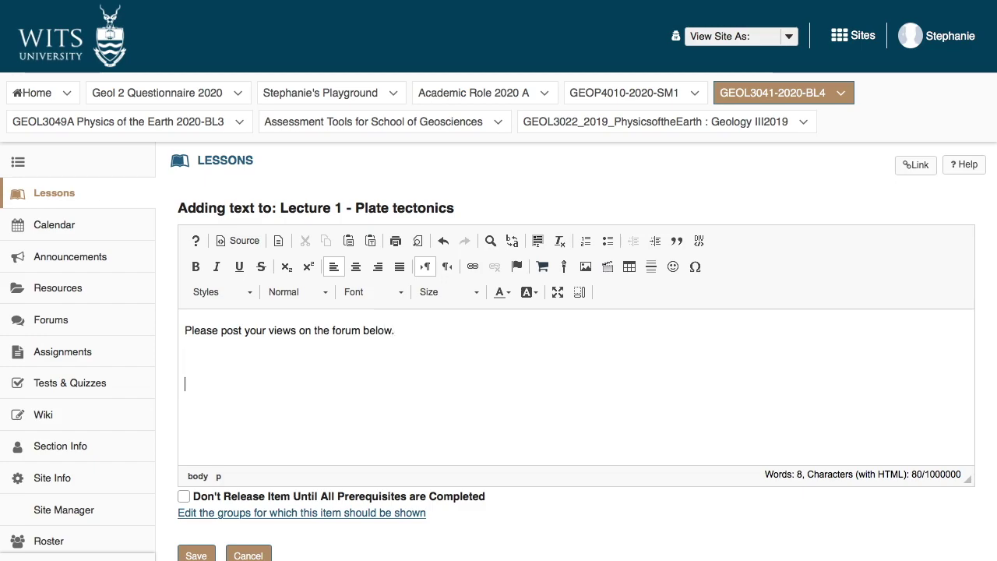
{"action": "type", "text": "The question is:"}
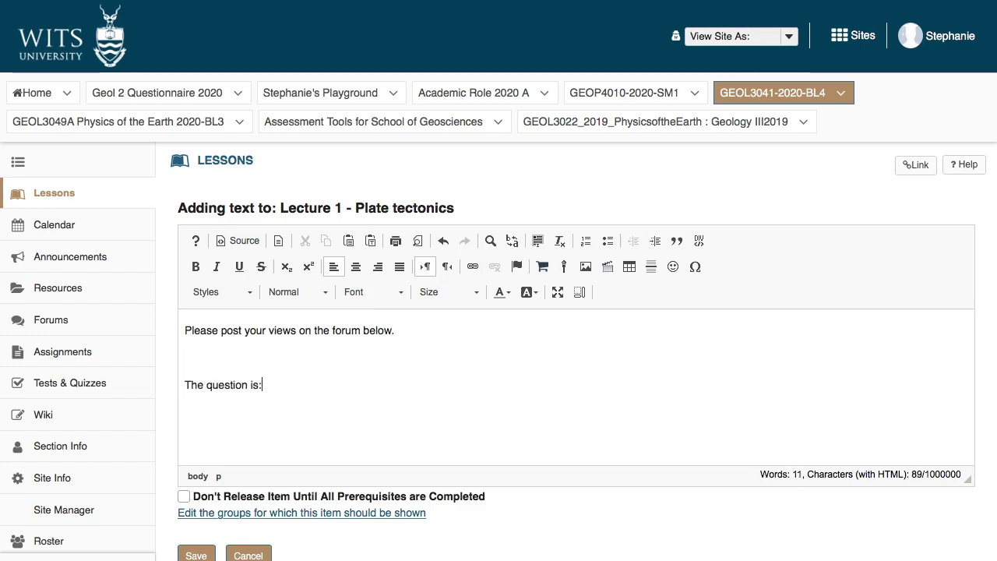
Step: Add the closing line "It is compulsory to respond" to the forum text and save the item
{"action": "key", "text": "Return"}
{"action": "key", "text": "Return"}
{"action": "type", "text": "T"}
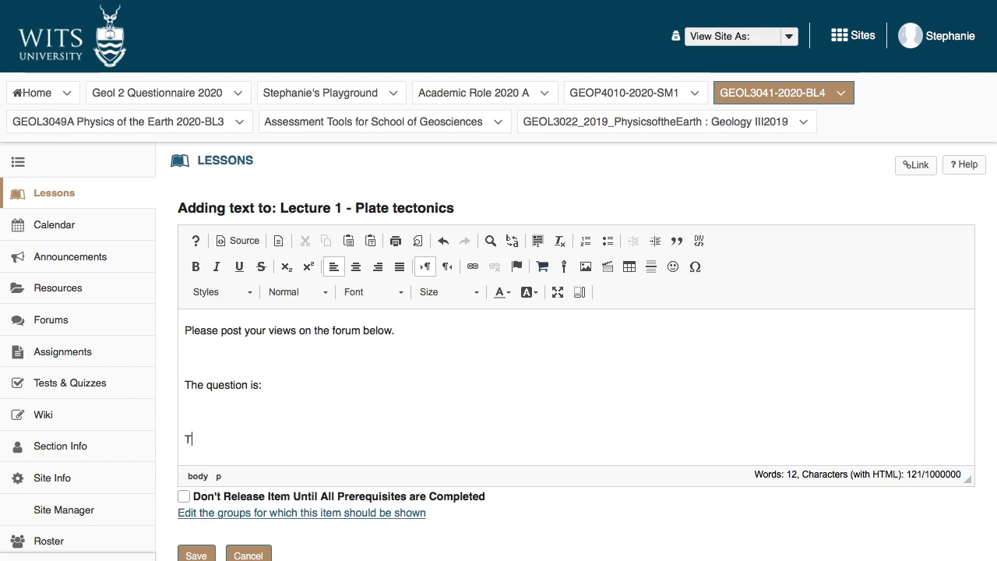
{"action": "key", "text": "BackSpace"}
{"action": "type", "text": "It"}
{"action": "key", "text": "BackSpace"}
{"action": "key", "text": "BackSpace"}
{"action": "key", "text": "BackSpace"}
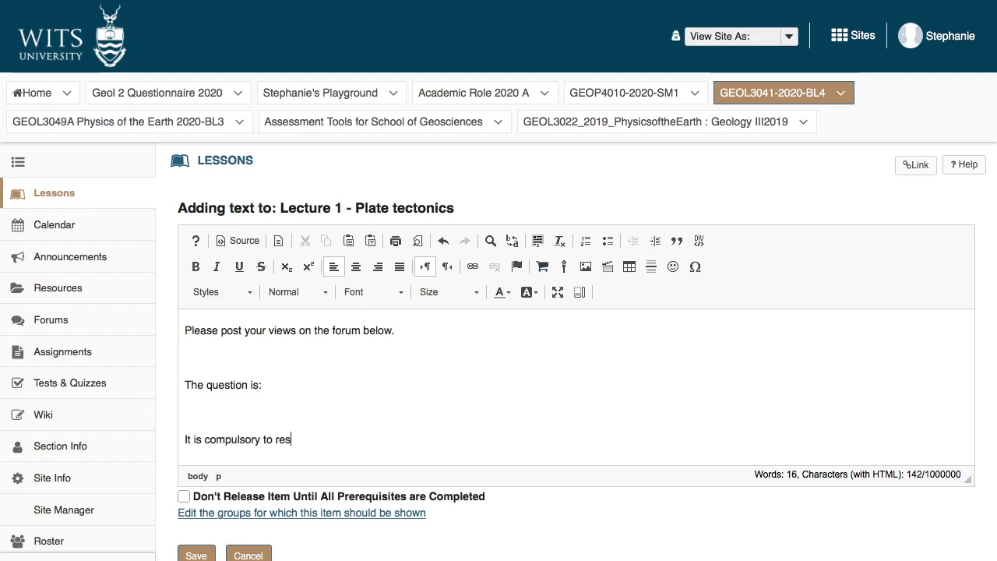
{"action": "left_click", "coordinate": [188, 555]}
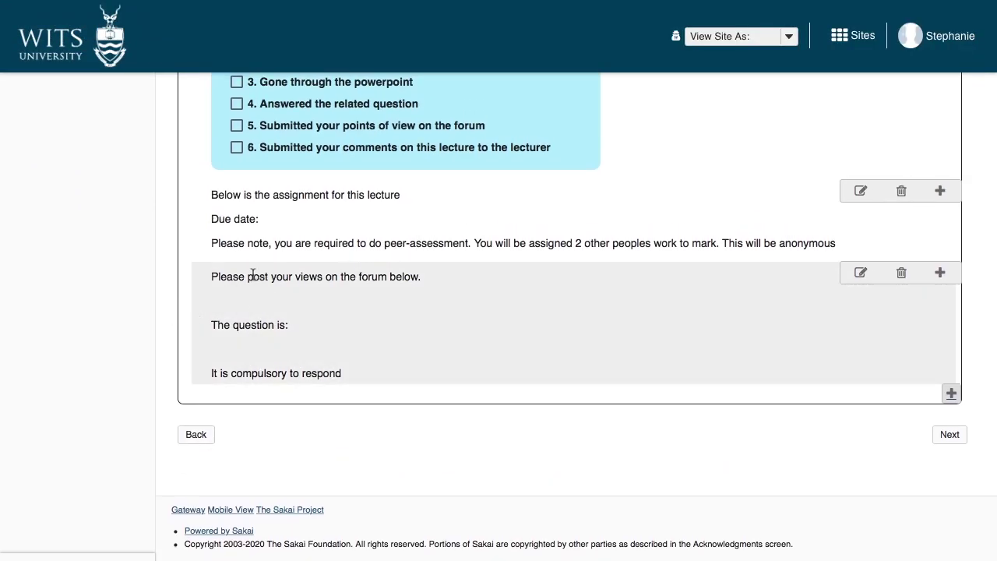
Step: Add a link to the forum topic Plate Tectonics Discussion at the end of the lecture page
{"action": "scroll", "coordinate": [252, 274], "scroll_direction": "up", "scroll_amount": 15}
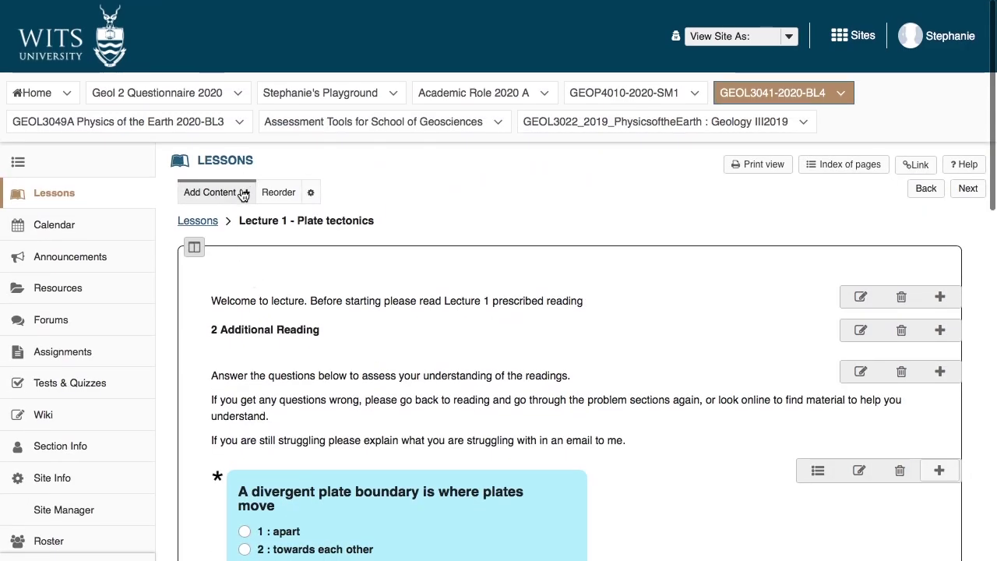
{"action": "left_click", "coordinate": [243, 193]}
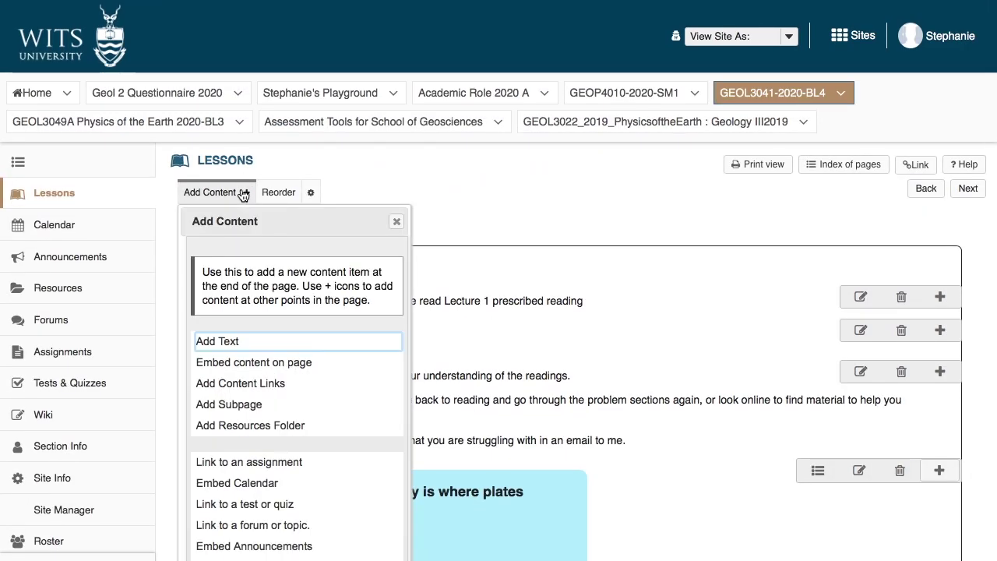
{"action": "left_click", "coordinate": [254, 527]}
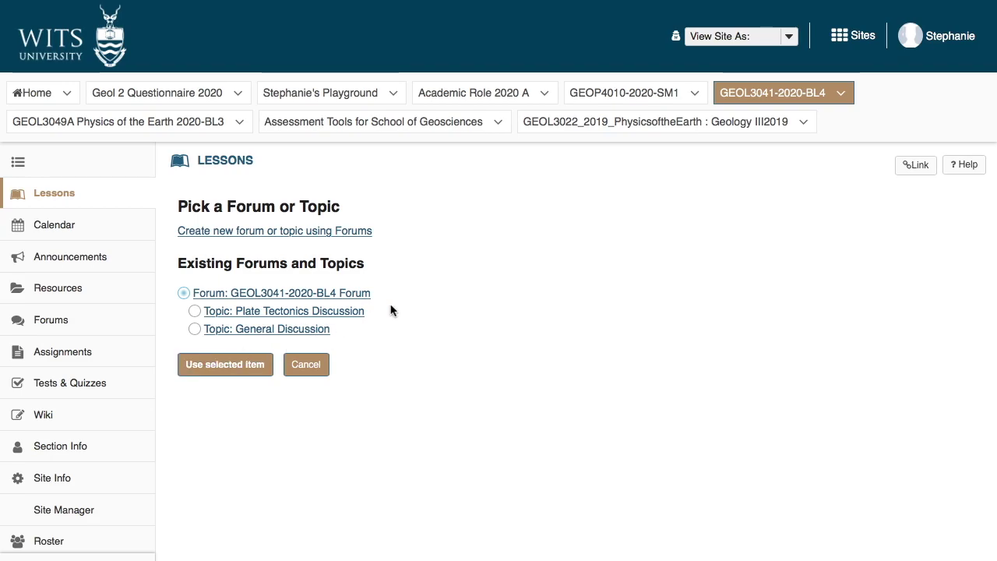
{"action": "left_click", "coordinate": [225, 365]}
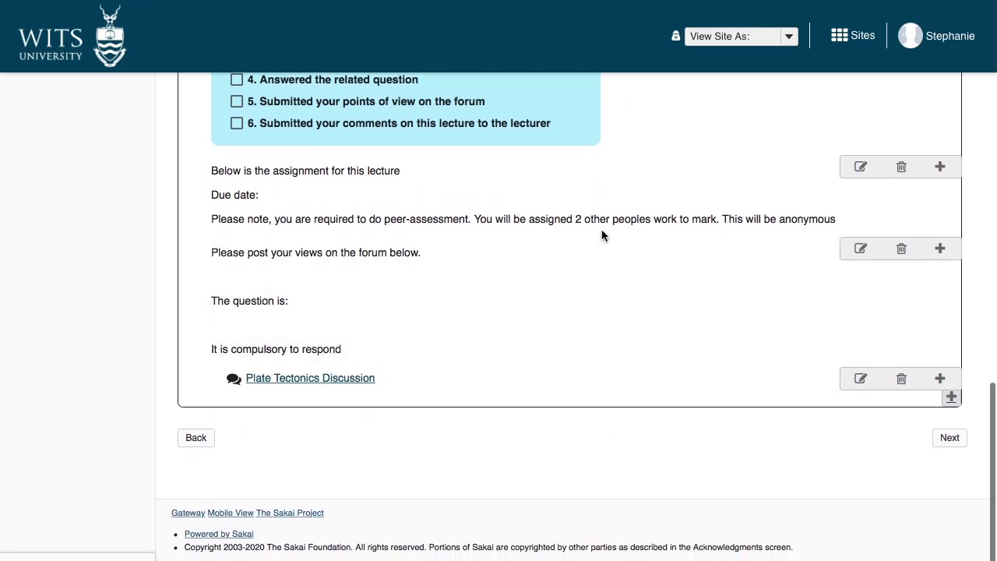
Step: Insert a bold heading "FORUM" above the first line of the forum text and save the change
{"action": "left_click", "coordinate": [859, 248]}
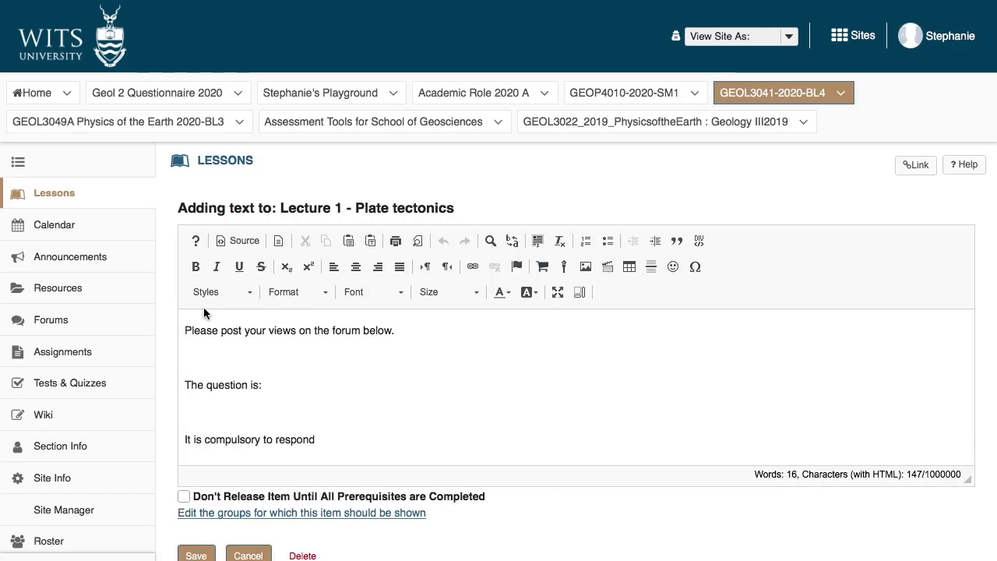
{"action": "left_click", "coordinate": [187, 328]}
{"action": "type", "text": "FORUM"}
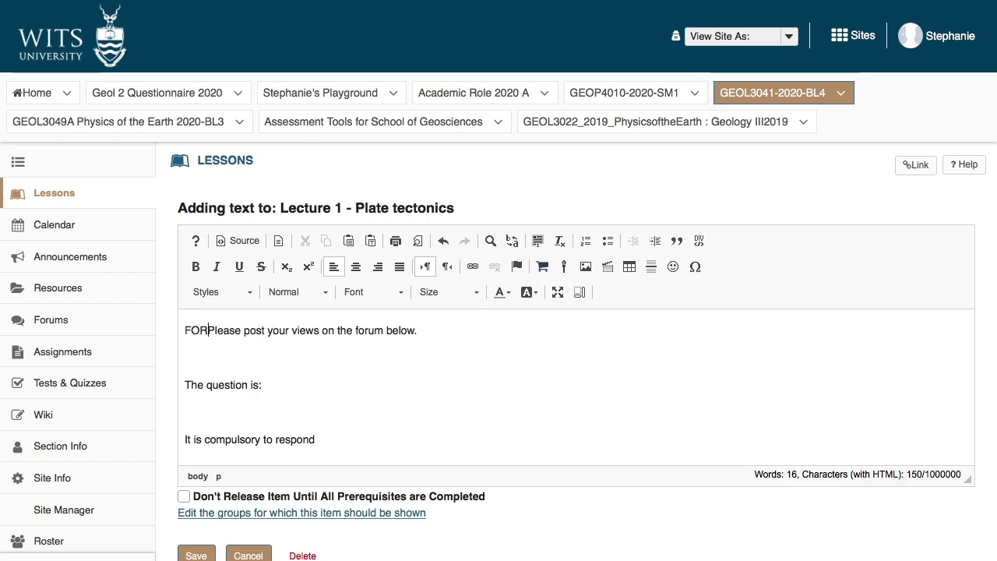
{"action": "key", "text": "Return"}
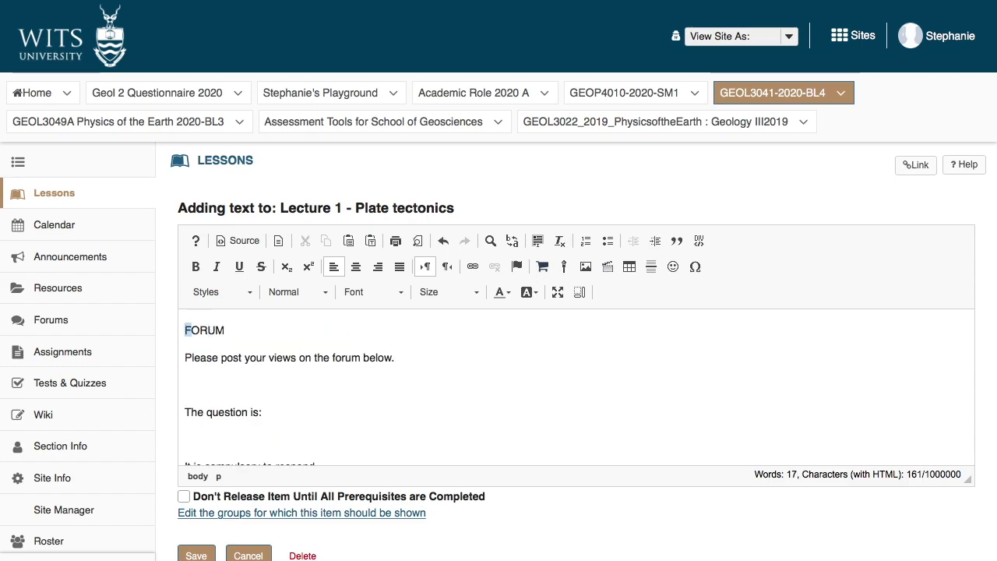
{"action": "key", "text": "shift+Right"}
{"action": "key", "text": "shift+Right"}
{"action": "key", "text": "shift+Right"}
{"action": "key", "text": "ctrl+b"}
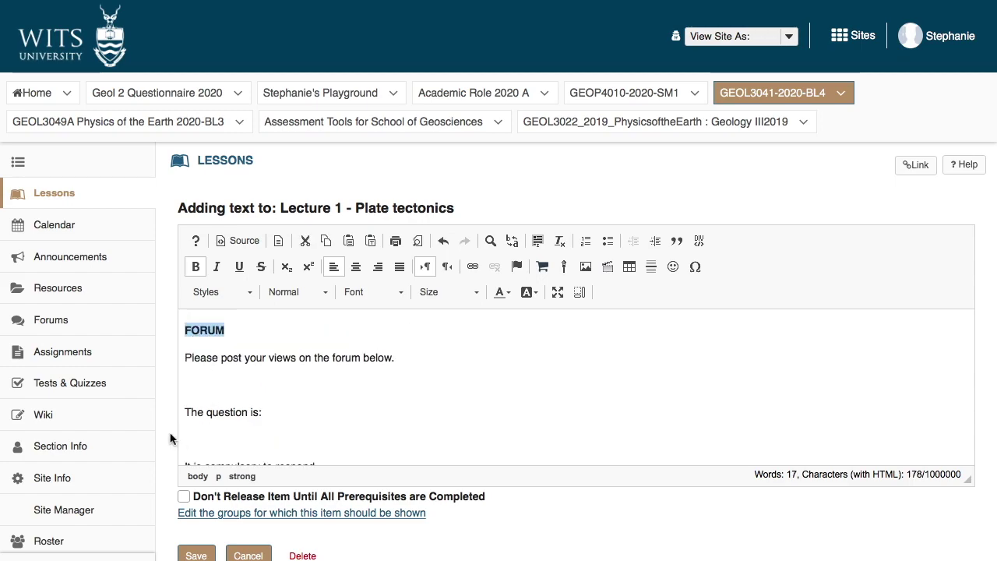
{"action": "left_click", "coordinate": [195, 555]}
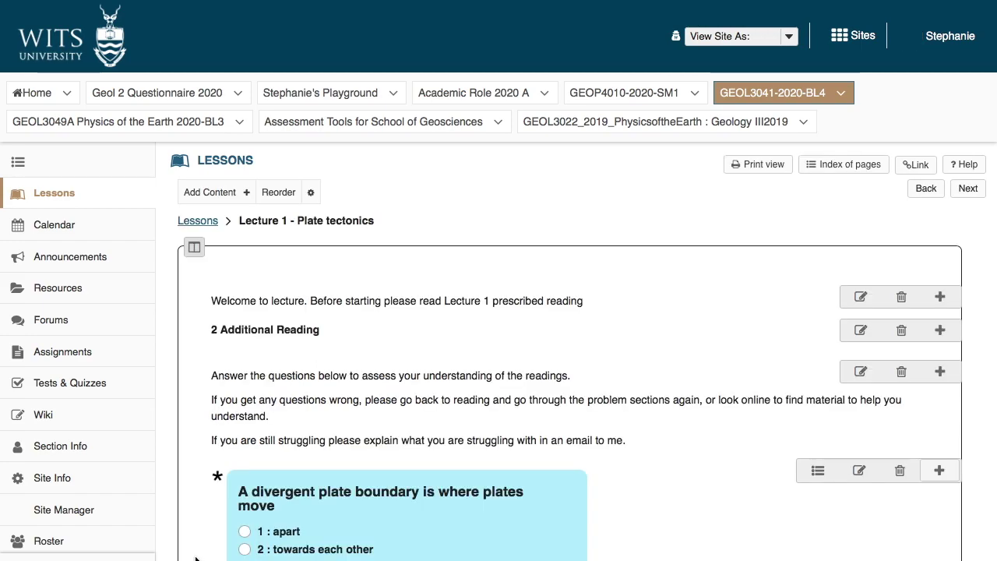
Step: Reorder the page so the FORUM text and the Plate Tectonics Discussion link come directly before the lecture feedback text, and save
{"action": "scroll", "coordinate": [299, 486], "scroll_direction": "down", "scroll_amount": 10}
{"action": "scroll", "coordinate": [299, 486], "scroll_direction": "down", "scroll_amount": 2}
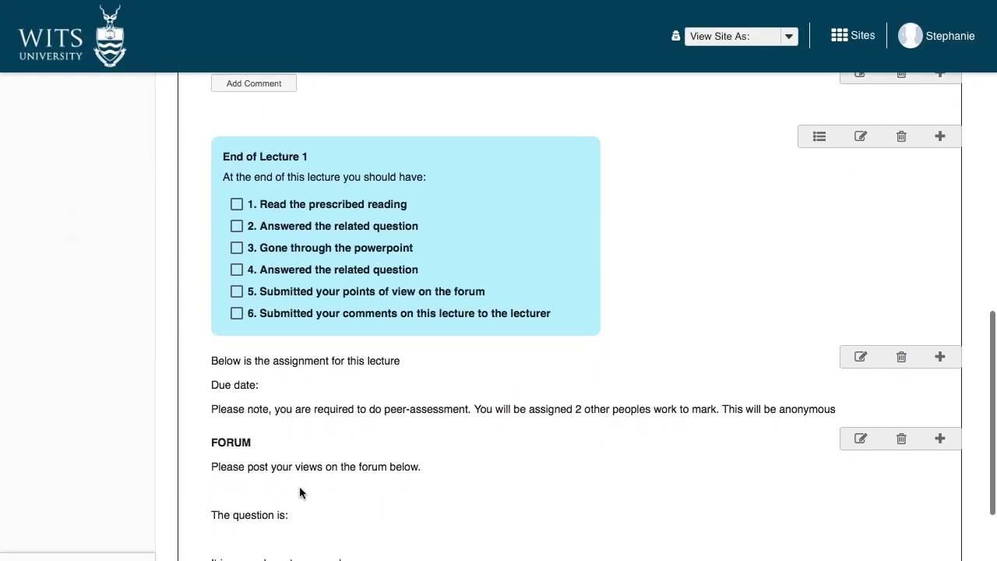
{"action": "left_click", "coordinate": [395, 278]}
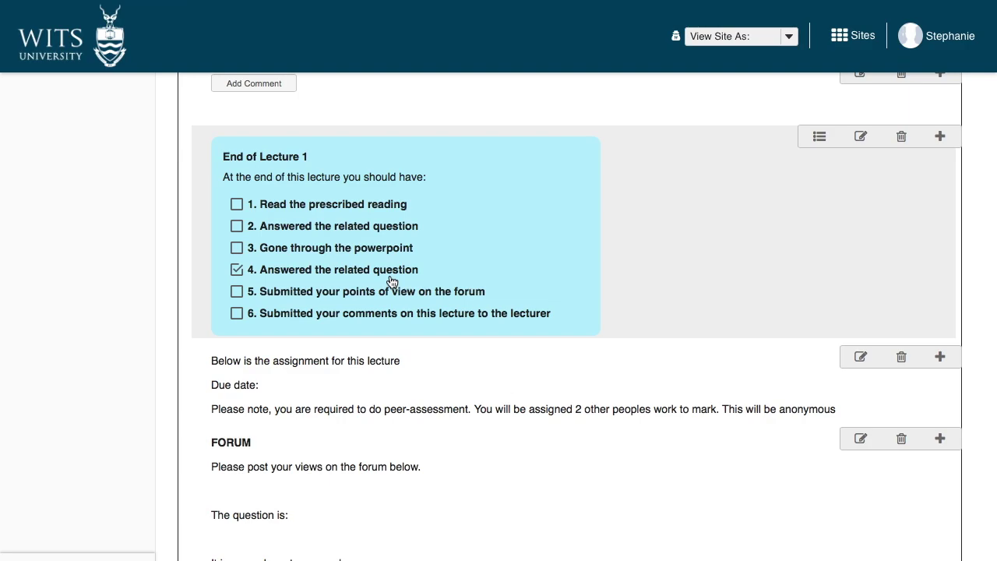
{"action": "left_click", "coordinate": [371, 316]}
{"action": "scroll", "coordinate": [311, 437], "scroll_direction": "up", "scroll_amount": 3}
{"action": "scroll", "coordinate": [310, 437], "scroll_direction": "up", "scroll_amount": 5}
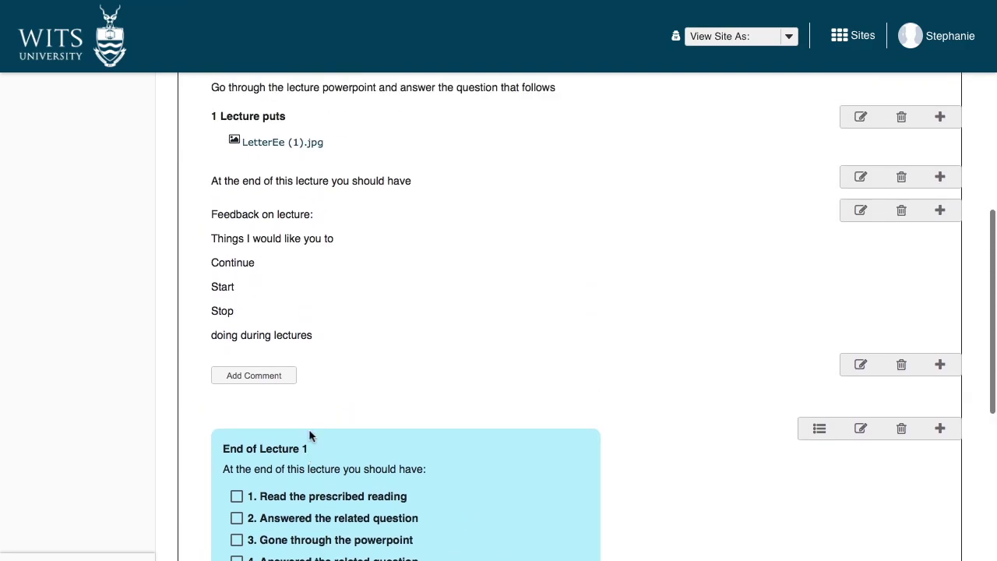
{"action": "scroll", "coordinate": [263, 258], "scroll_direction": "up", "scroll_amount": 10}
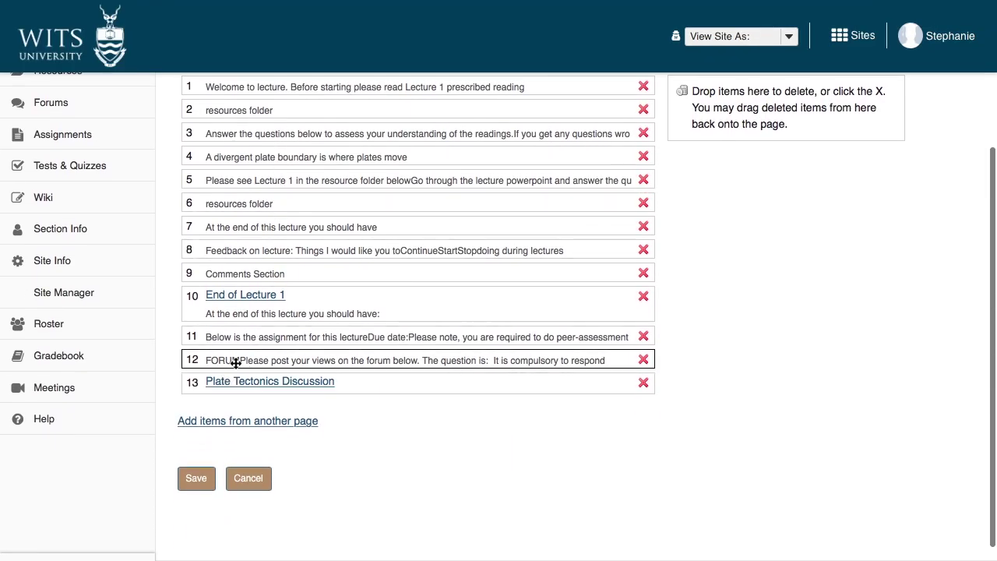
{"action": "left_click_drag", "start_coordinate": [241, 362], "coordinate": [241, 248]}
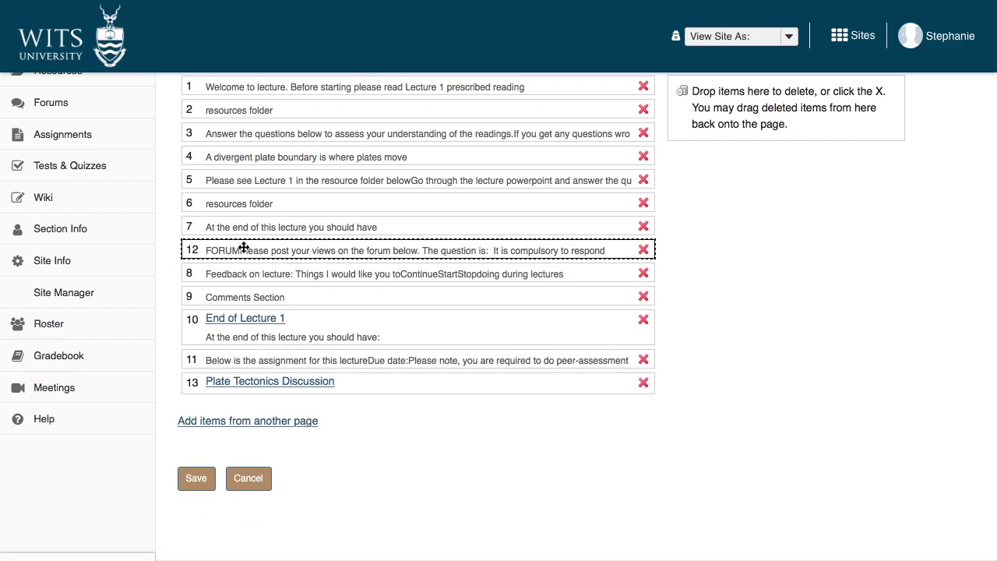
{"action": "left_click_drag", "start_coordinate": [247, 389], "coordinate": [249, 271]}
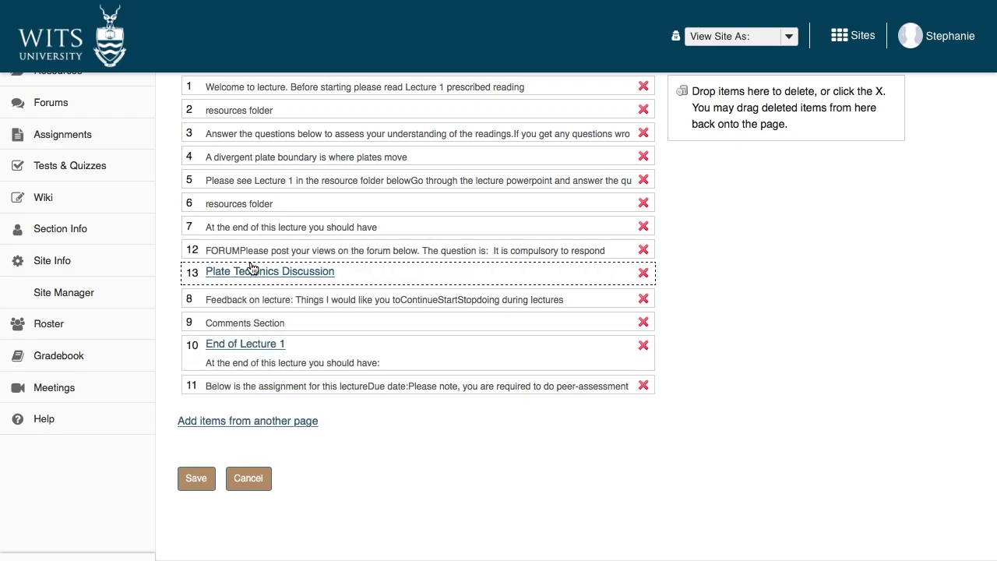
{"action": "left_click", "coordinate": [197, 483]}
Step: Review the order of the sections on the Lecture 1 page from the welcome text to the assignment note
{"action": "scroll", "coordinate": [198, 487], "scroll_direction": "down", "scroll_amount": 5}
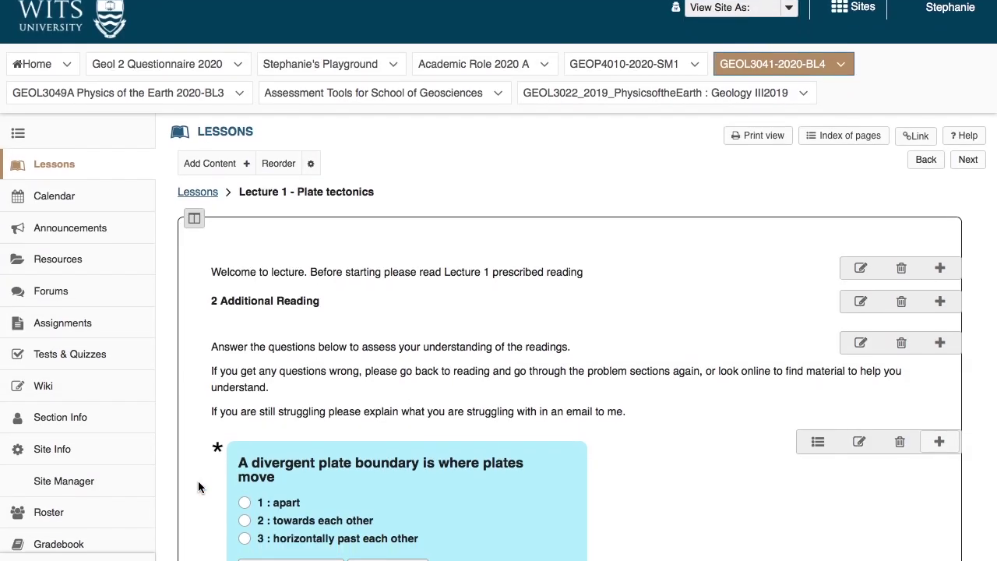
{"action": "scroll", "coordinate": [198, 487], "scroll_direction": "down", "scroll_amount": 6}
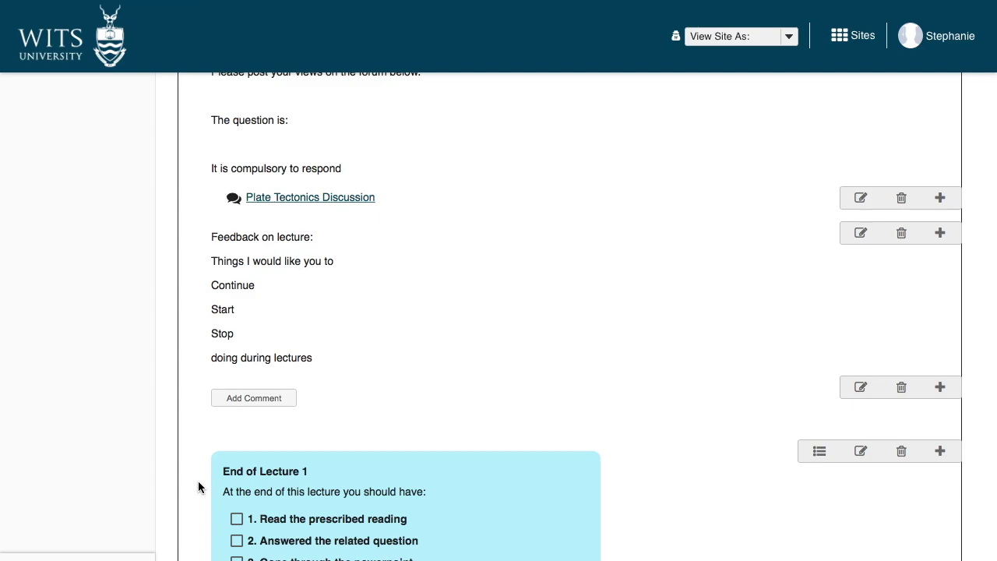
{"action": "scroll", "coordinate": [198, 486], "scroll_direction": "down", "scroll_amount": 2}
{"action": "scroll", "coordinate": [198, 487], "scroll_direction": "up", "scroll_amount": 12}
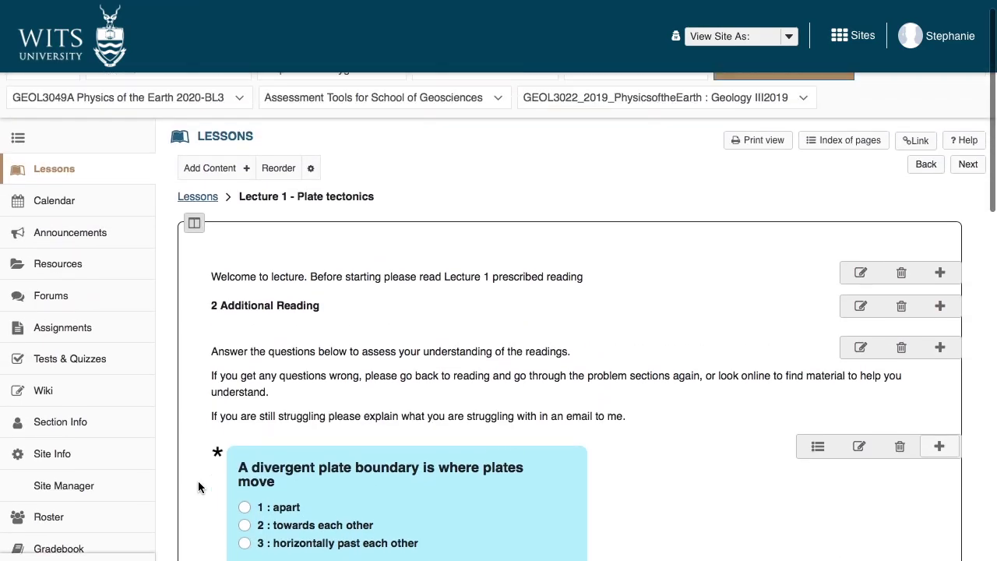
{"action": "scroll", "coordinate": [196, 483], "scroll_direction": "down", "scroll_amount": 10}
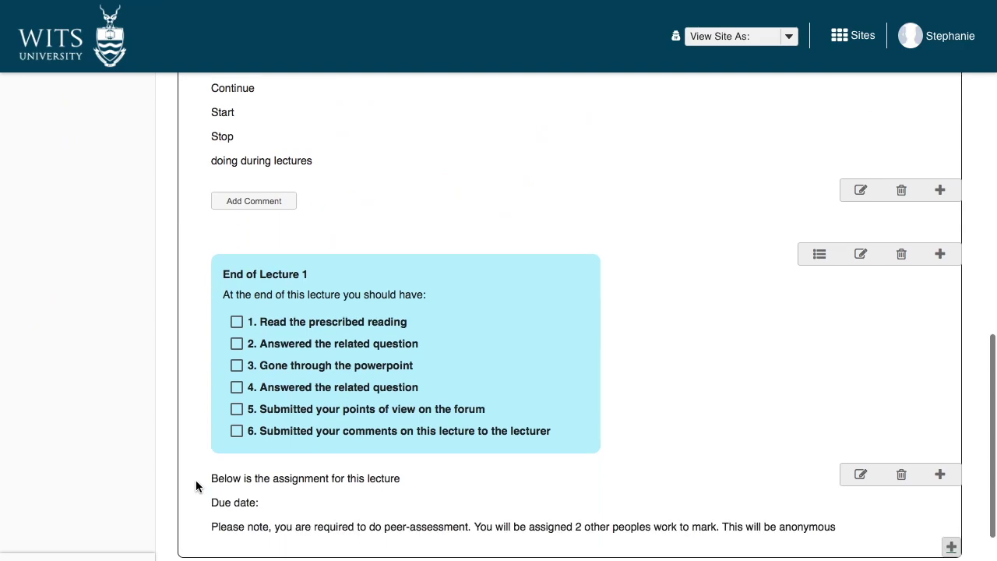
{"action": "scroll", "coordinate": [196, 483], "scroll_direction": "down", "scroll_amount": 2}
{"action": "scroll", "coordinate": [196, 482], "scroll_direction": "up", "scroll_amount": 12}
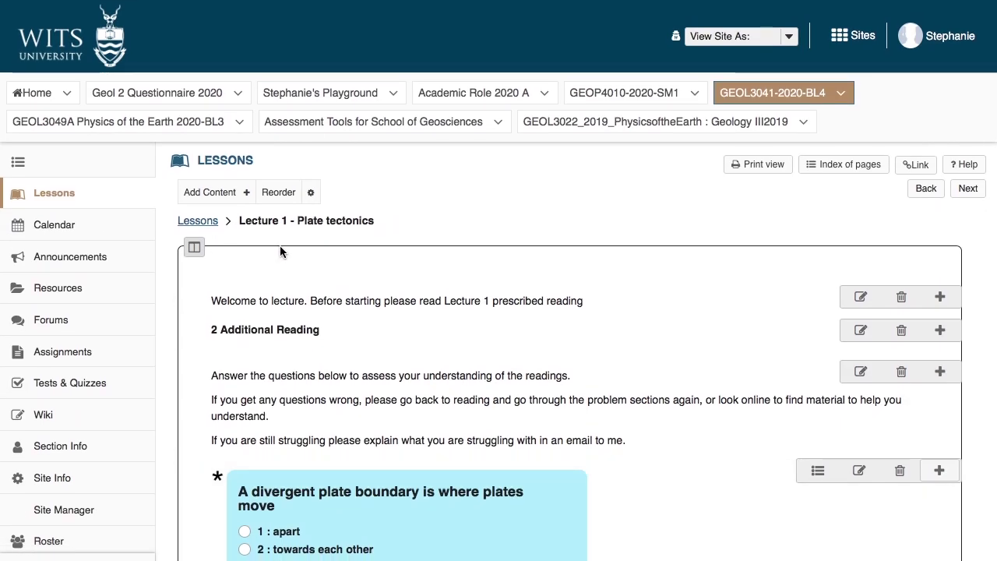
{"action": "left_click", "coordinate": [237, 196]}
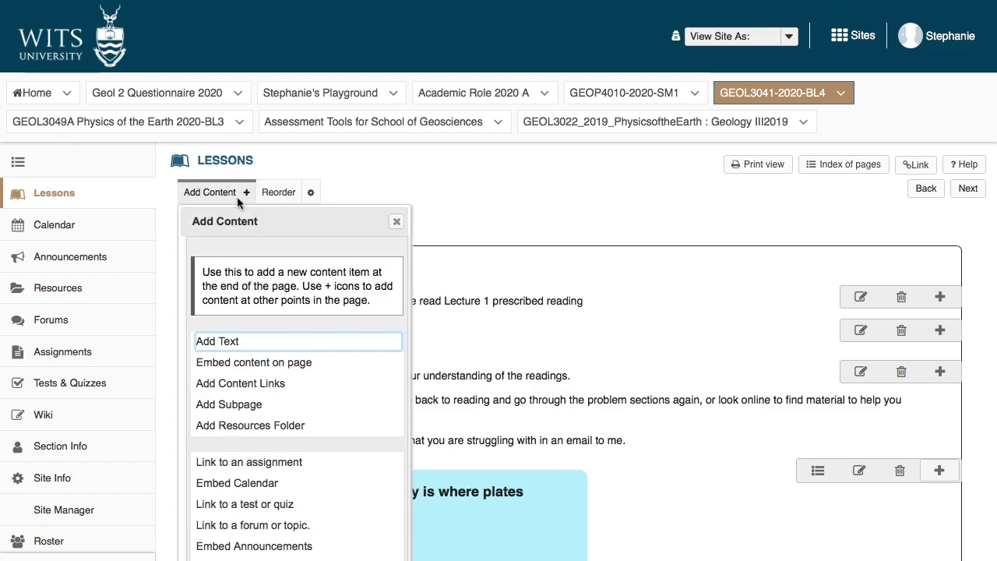
{"action": "left_click", "coordinate": [241, 404]}
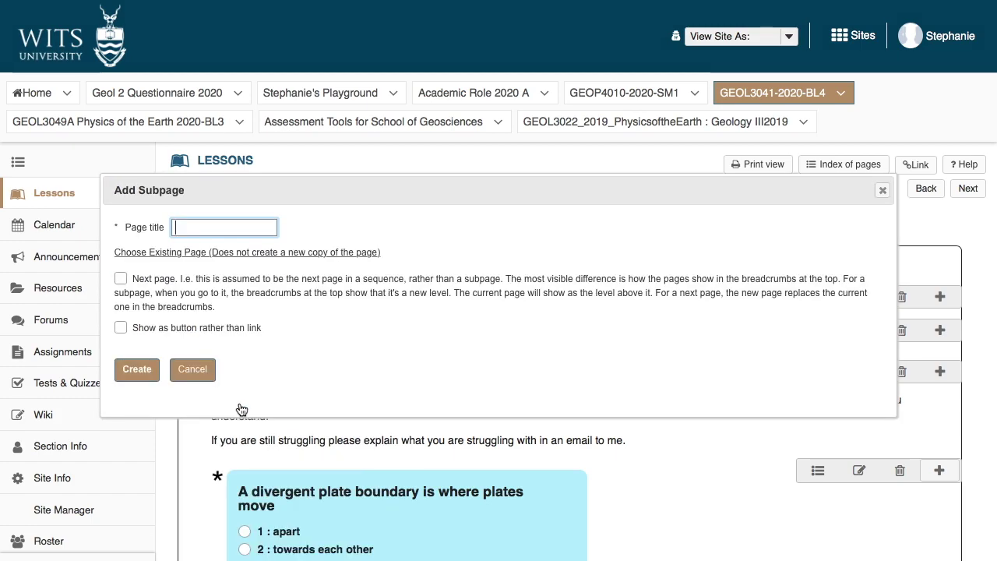
{"action": "left_click", "coordinate": [192, 370]}
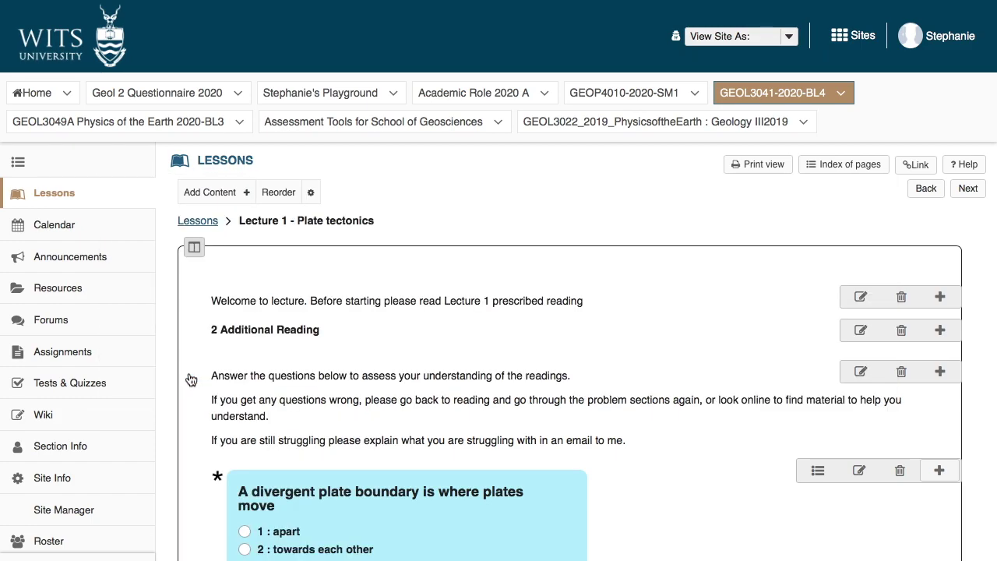
Step: Go back to the main Lessons page and look over its contents below the calendar
{"action": "left_click", "coordinate": [199, 222]}
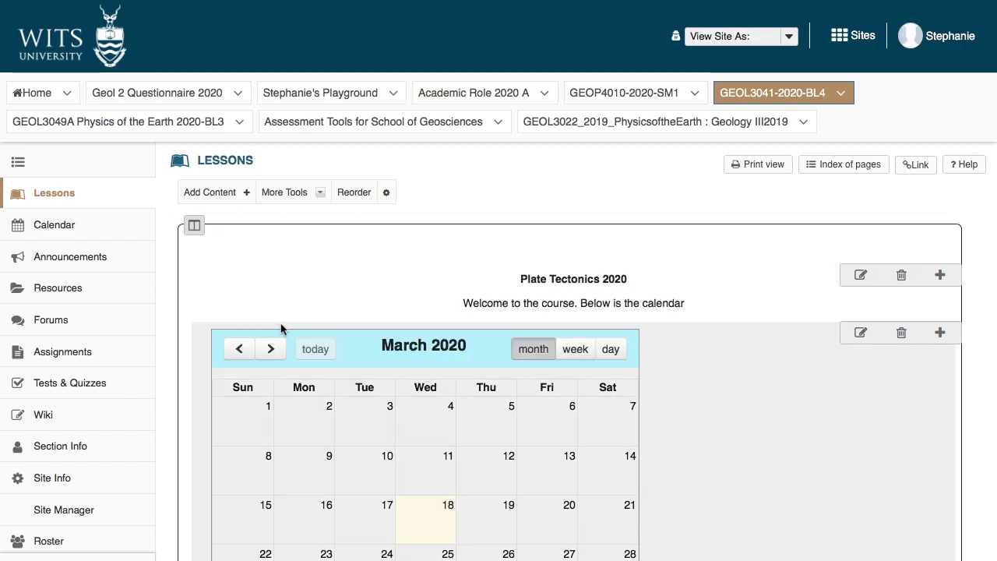
{"action": "scroll", "coordinate": [281, 328], "scroll_direction": "down", "scroll_amount": 5}
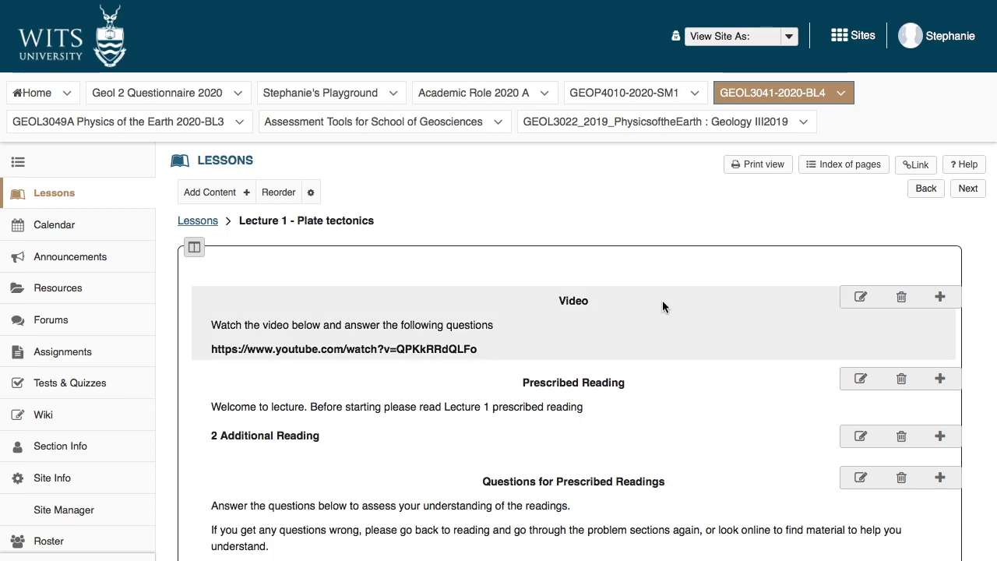
Step: Examine the sections of the "Lecture 1 - Plate tectonics" page from the Video text through to the End of Lecture 1 checklist
{"action": "scroll", "coordinate": [662, 302], "scroll_direction": "down", "scroll_amount": 5}
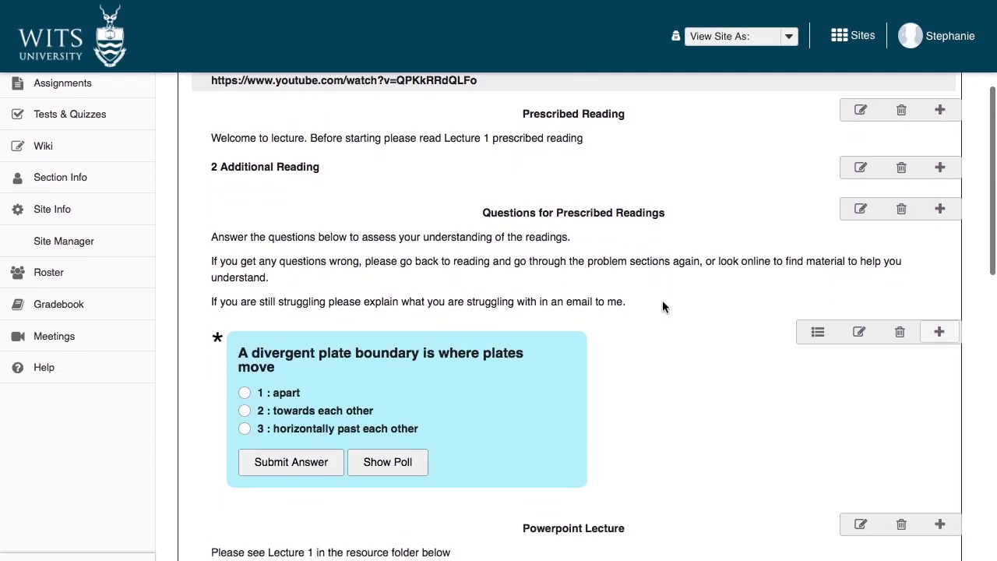
{"action": "scroll", "coordinate": [662, 303], "scroll_direction": "up", "scroll_amount": 2}
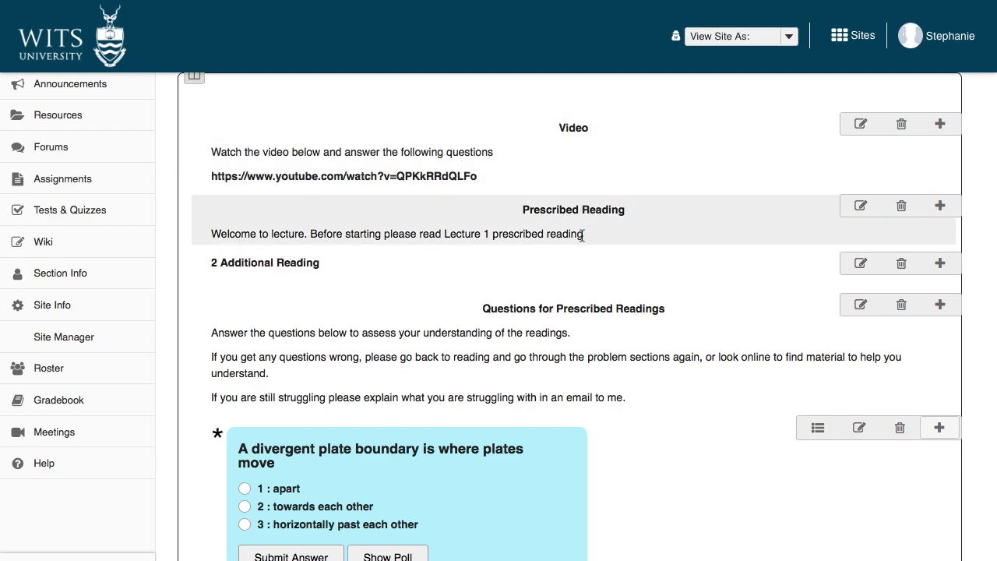
{"action": "scroll", "coordinate": [583, 234], "scroll_direction": "down", "scroll_amount": 2}
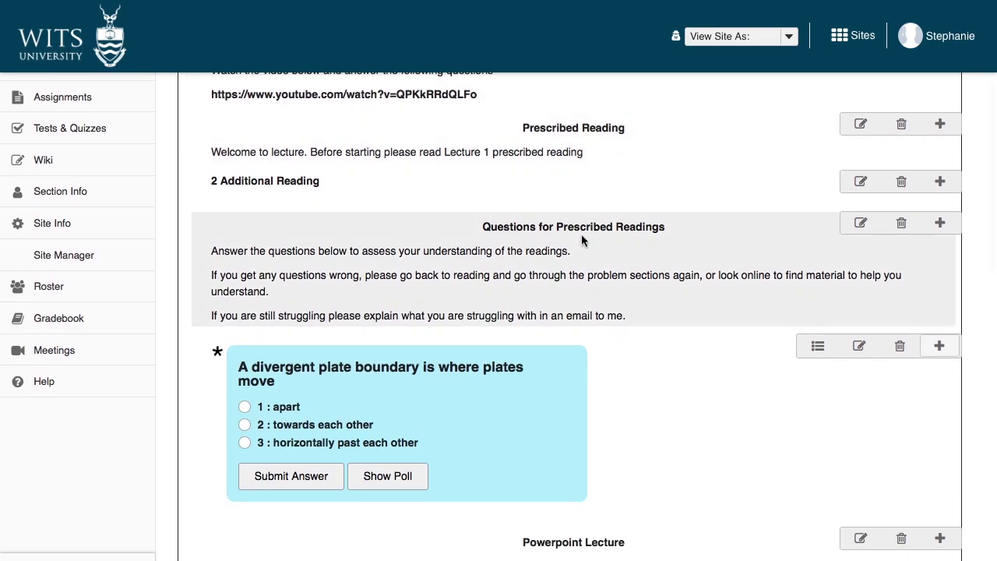
{"action": "scroll", "coordinate": [581, 237], "scroll_direction": "down", "scroll_amount": 6}
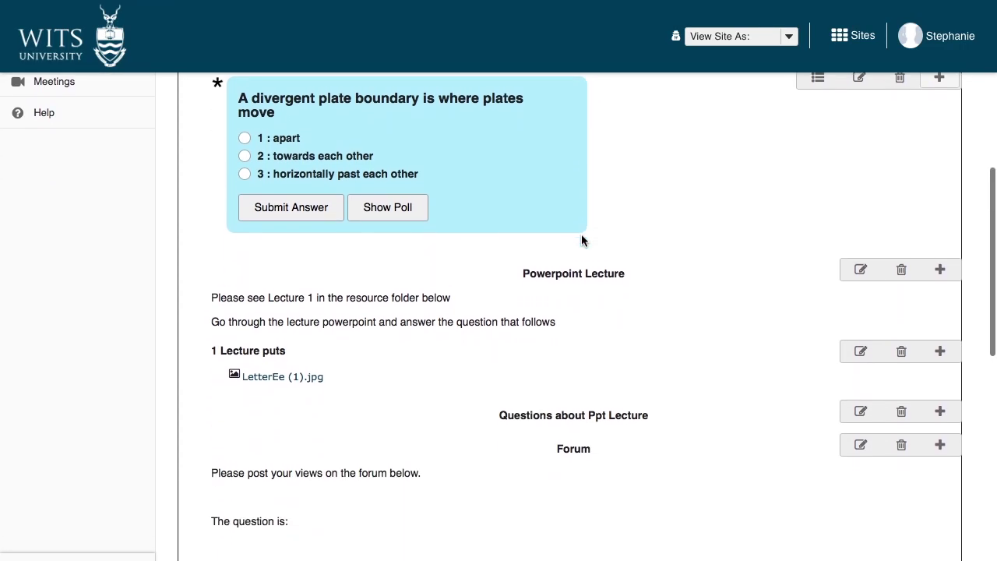
{"action": "scroll", "coordinate": [581, 238], "scroll_direction": "down", "scroll_amount": 5}
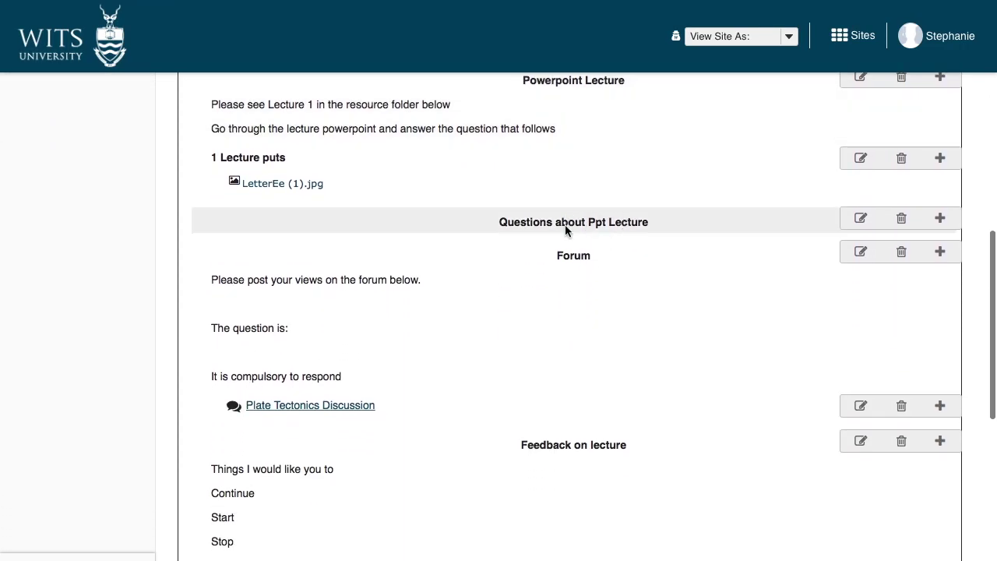
{"action": "scroll", "coordinate": [554, 303], "scroll_direction": "down", "scroll_amount": 6}
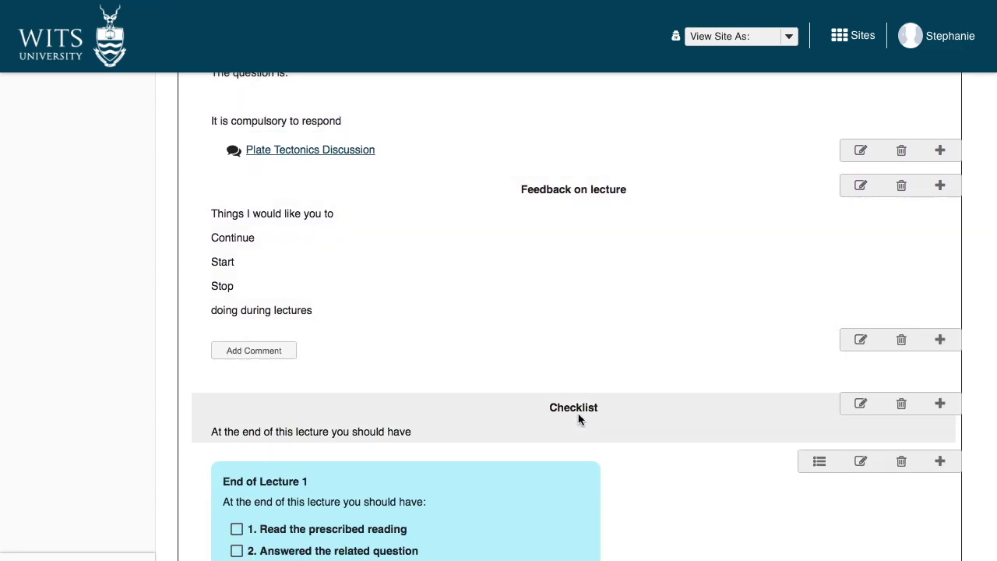
{"action": "scroll", "coordinate": [578, 415], "scroll_direction": "down", "scroll_amount": 6}
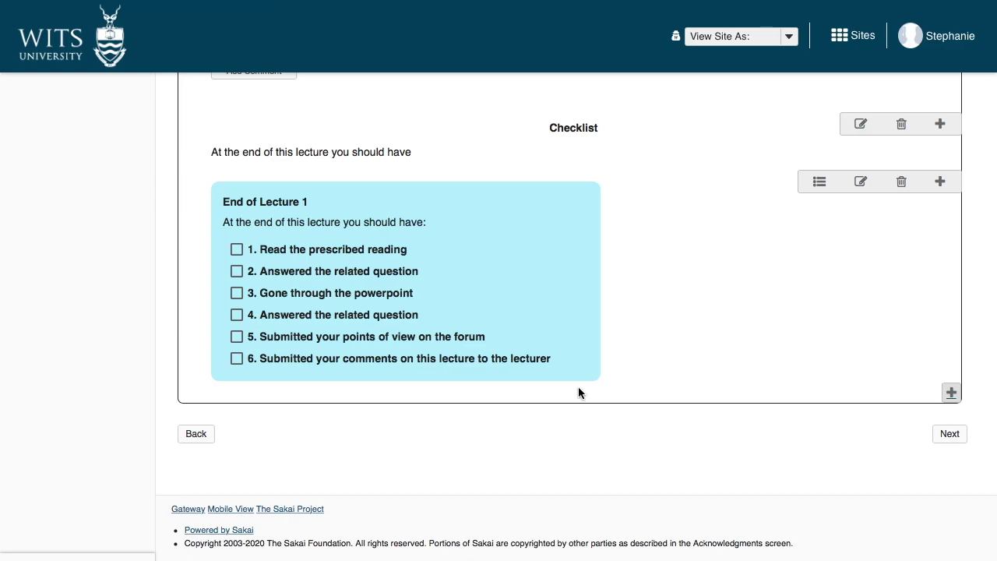
{"action": "scroll", "coordinate": [529, 400], "scroll_direction": "up", "scroll_amount": 15}
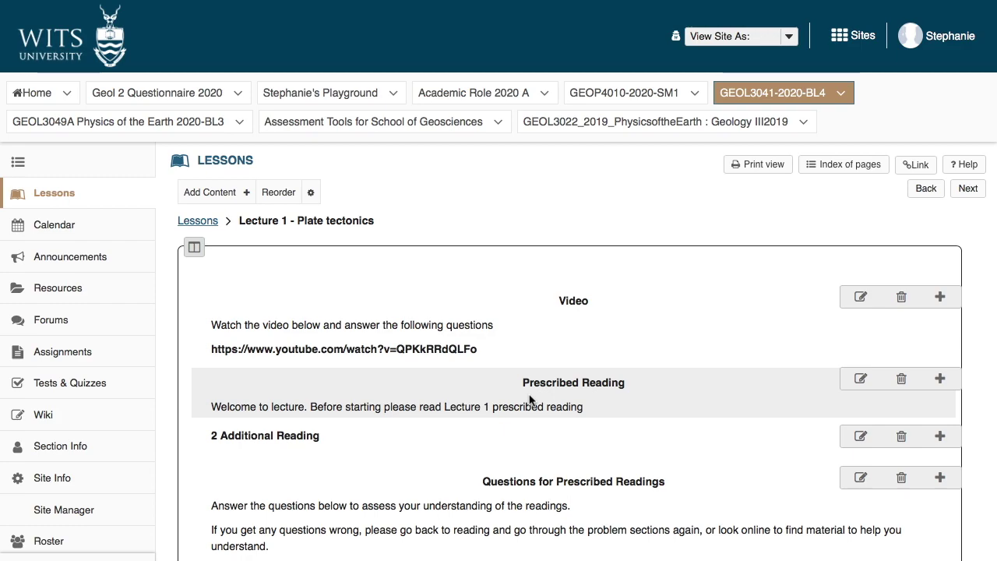
{"action": "mouse_move", "coordinate": [498, 1]}
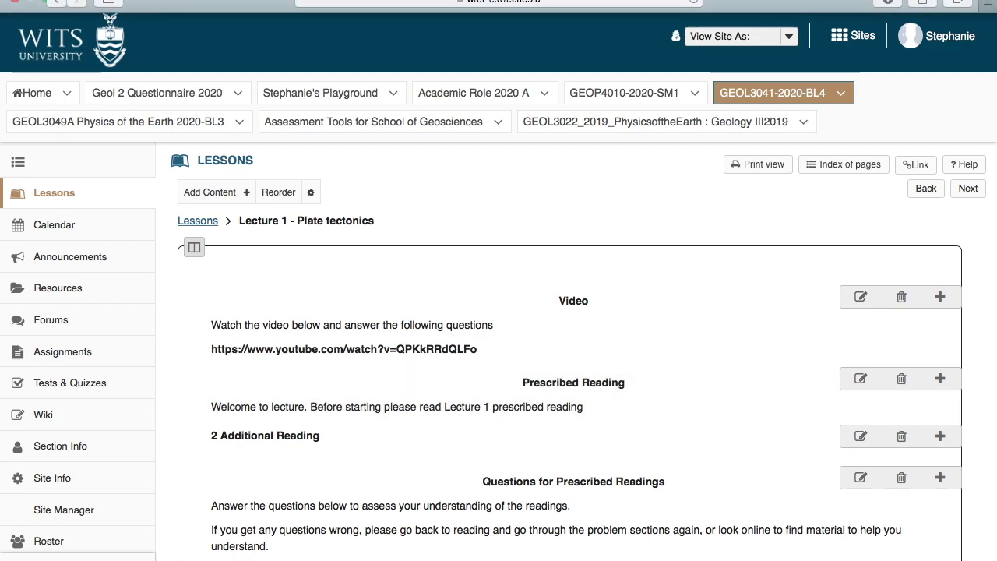